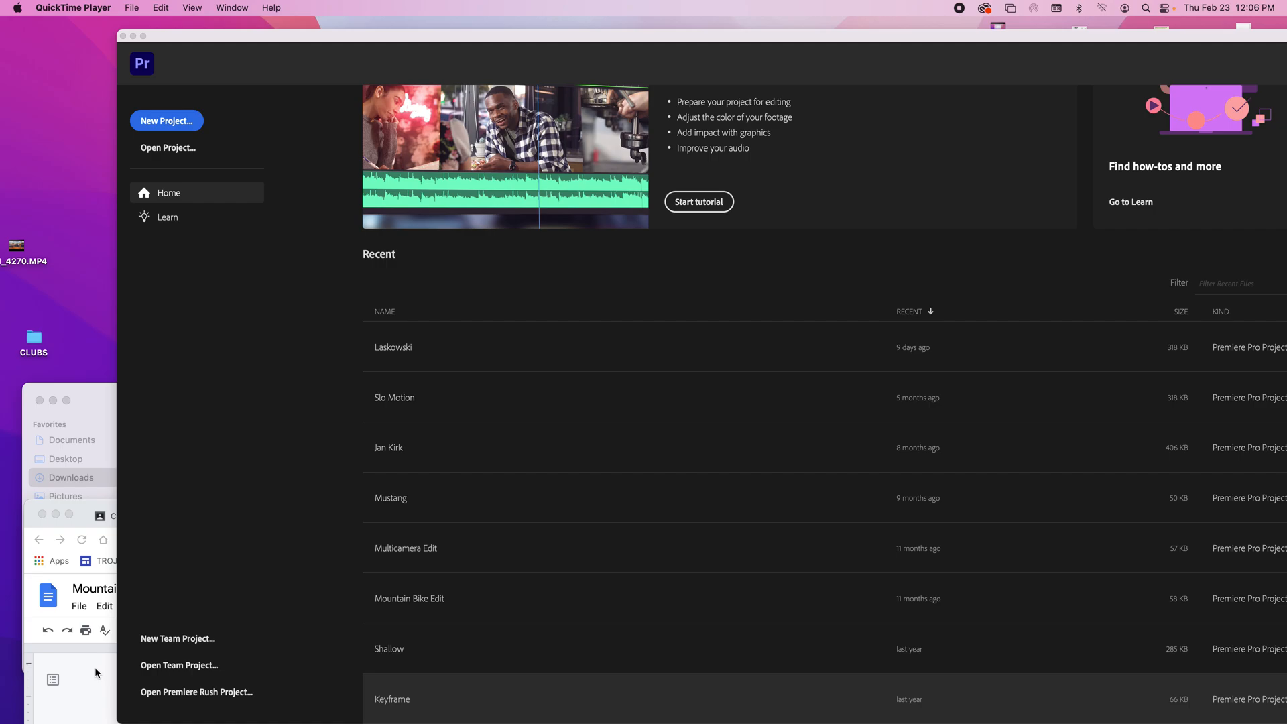
Step: Switch to Chrome, open the royalty-free music folder linked in the Mountain Bike Edit document, and return to the Classwork page
left_click(94, 666)
left_click_drag(482, 520, 479, 132)
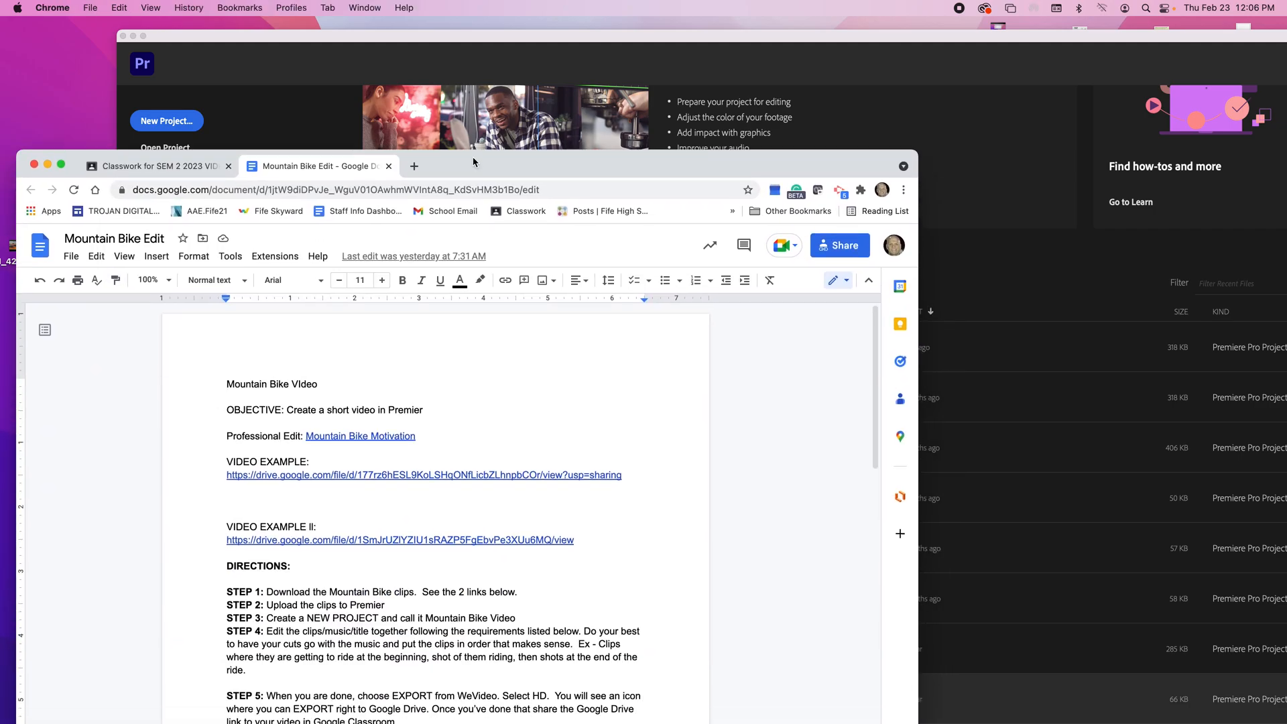
scroll(467, 580, "down", 3)
scroll(467, 580, "down", 15)
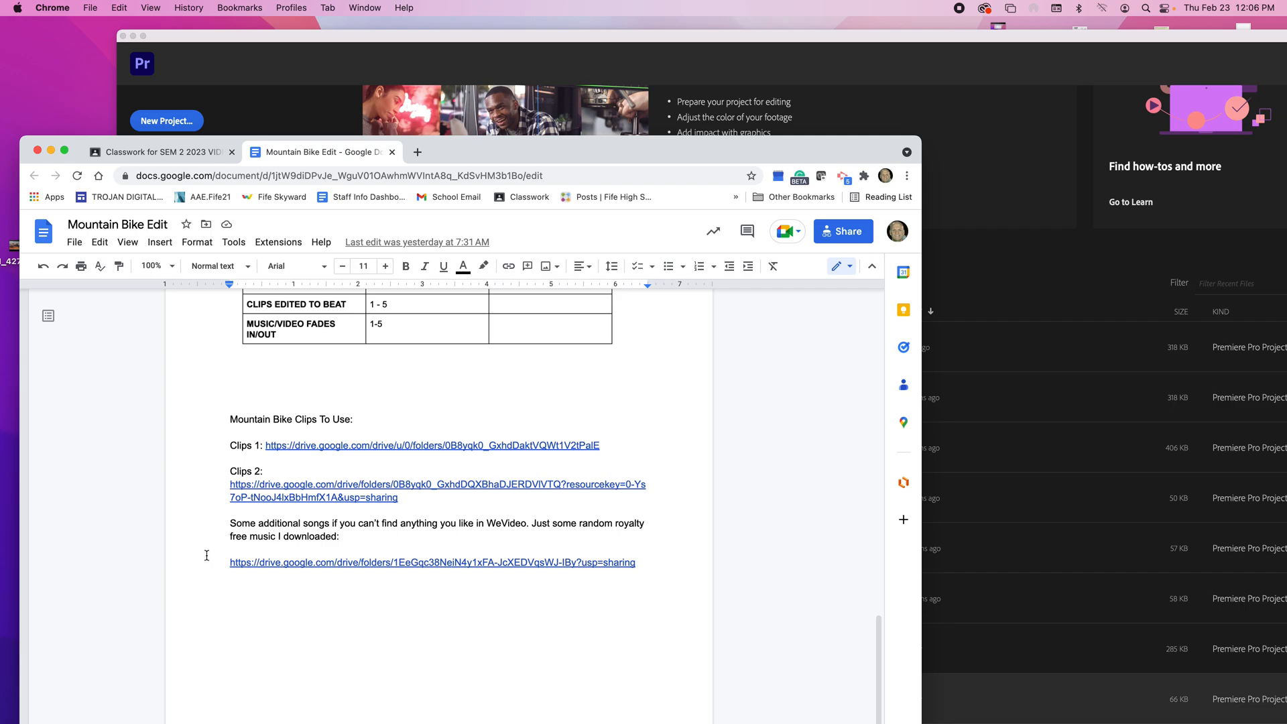
left_click(424, 561)
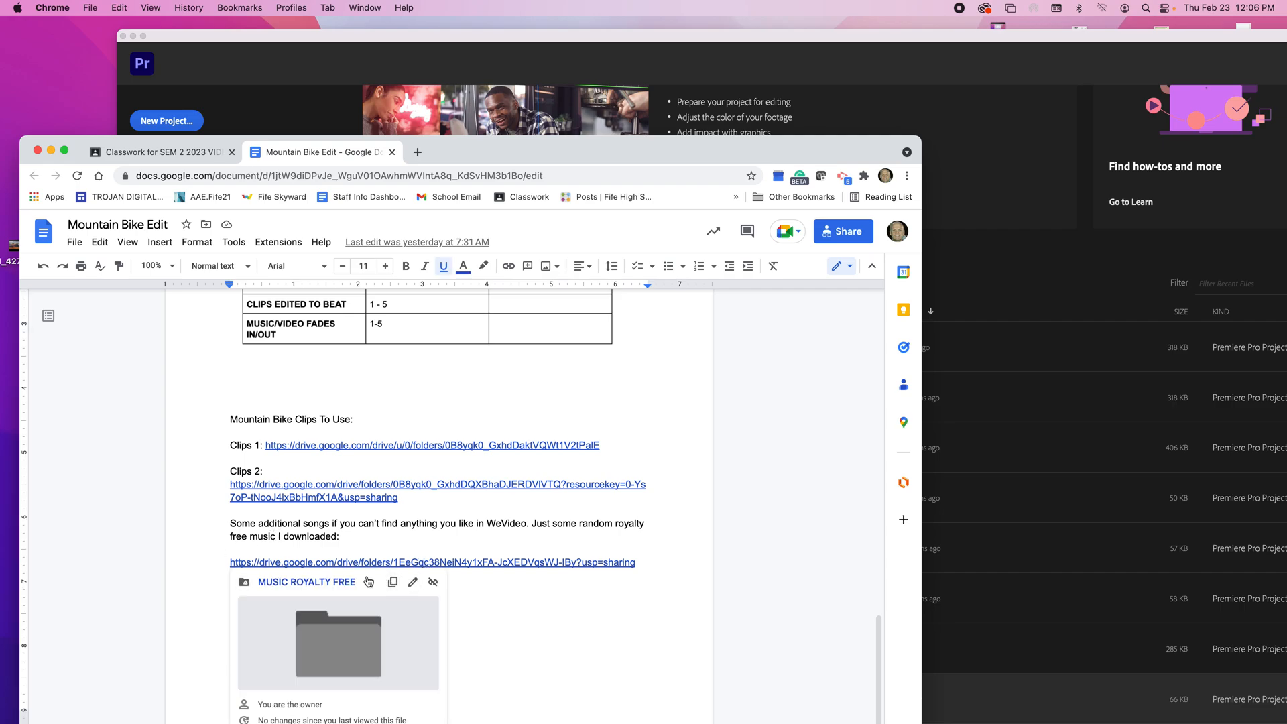
left_click(349, 581)
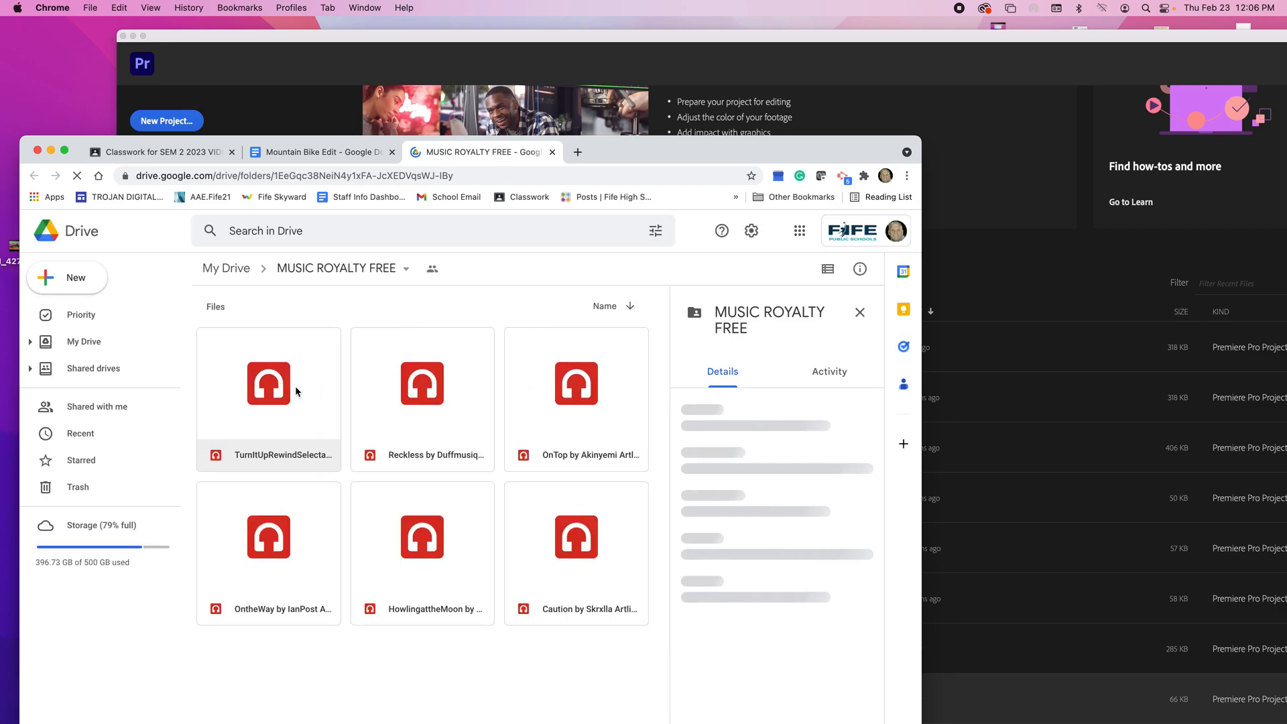
left_click(319, 152)
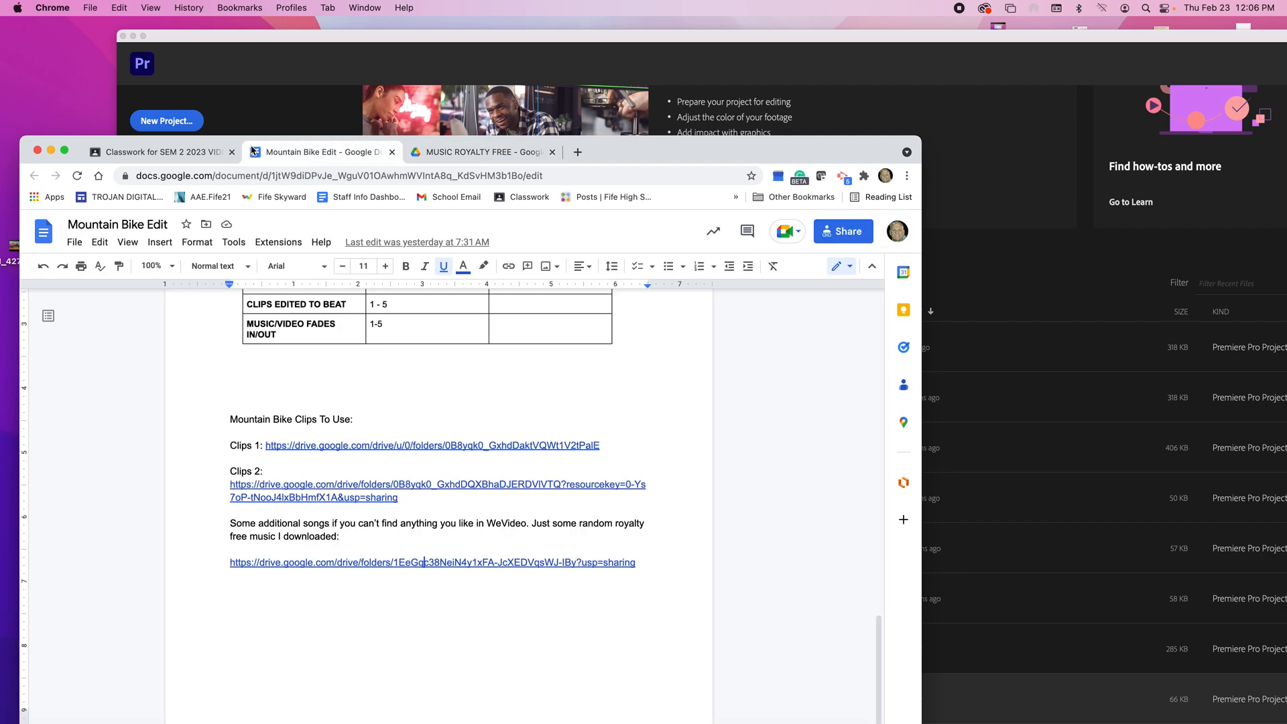
left_click(202, 153)
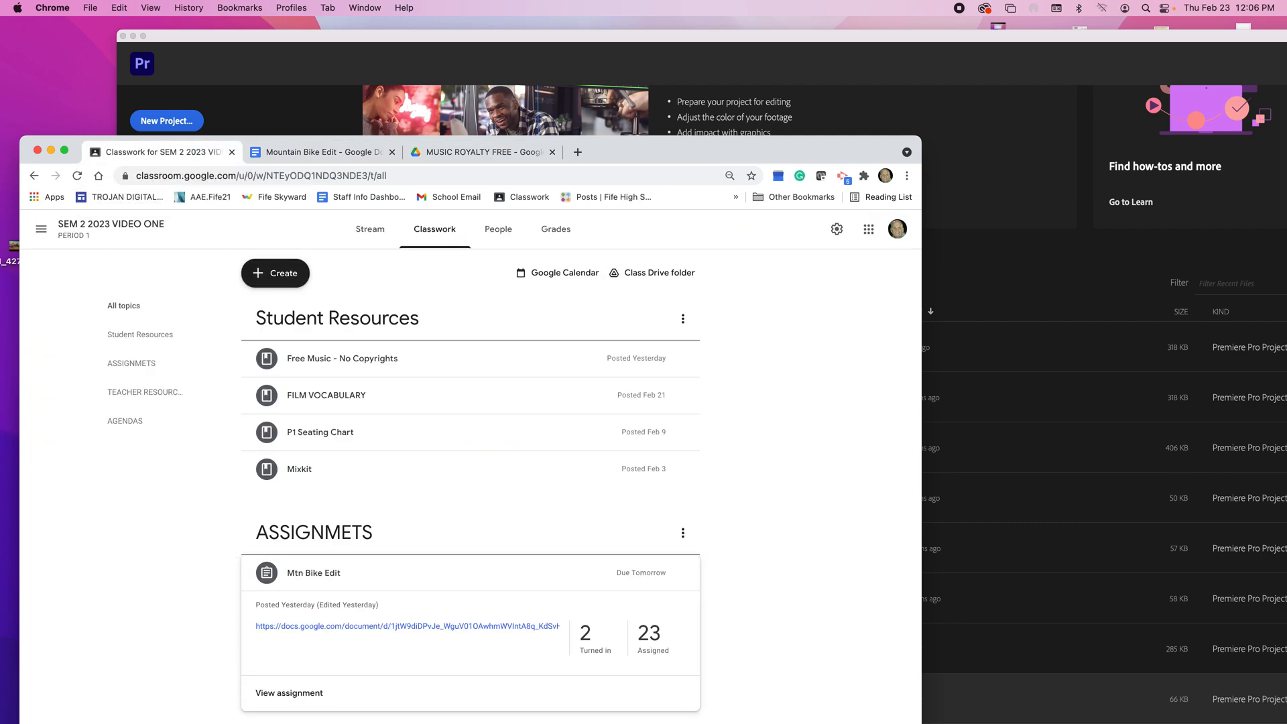
Step: Switch to Finder and open the teacher's folder inside P5 VIDEO on the server's TDMVAULT2 volume
left_click(61, 694)
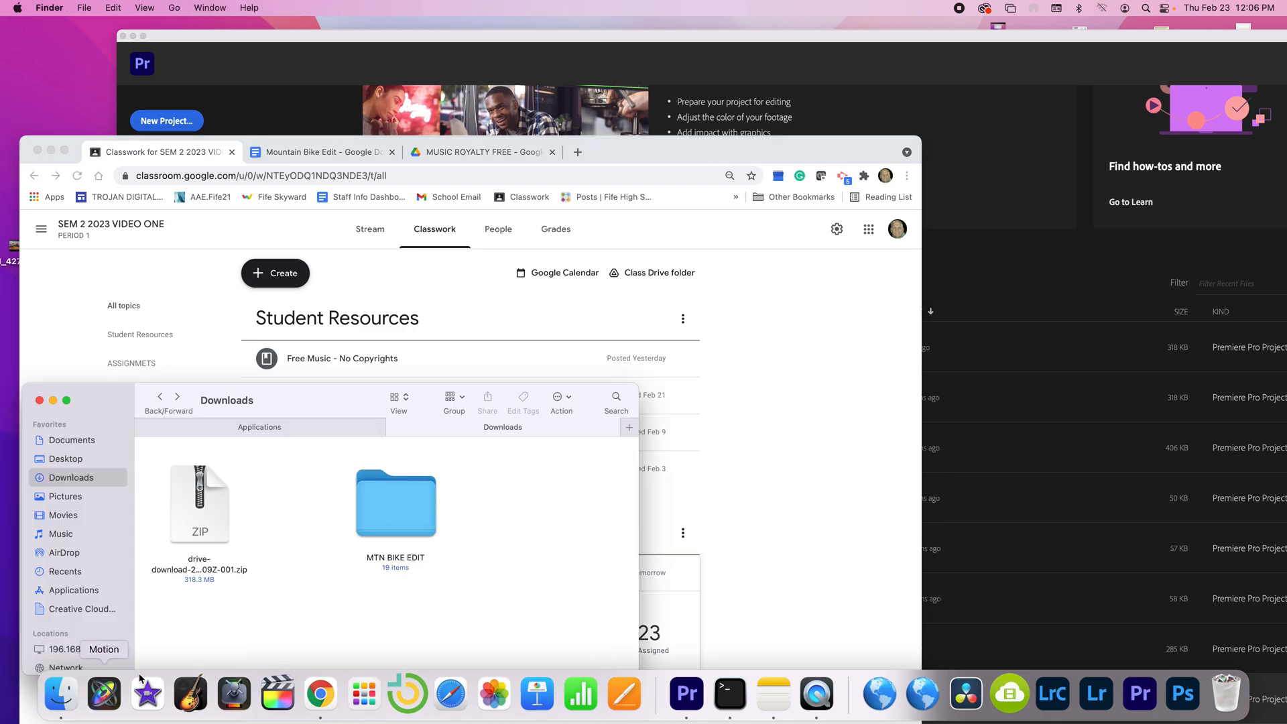
left_click_drag(118, 404, 241, 254)
left_click(201, 498)
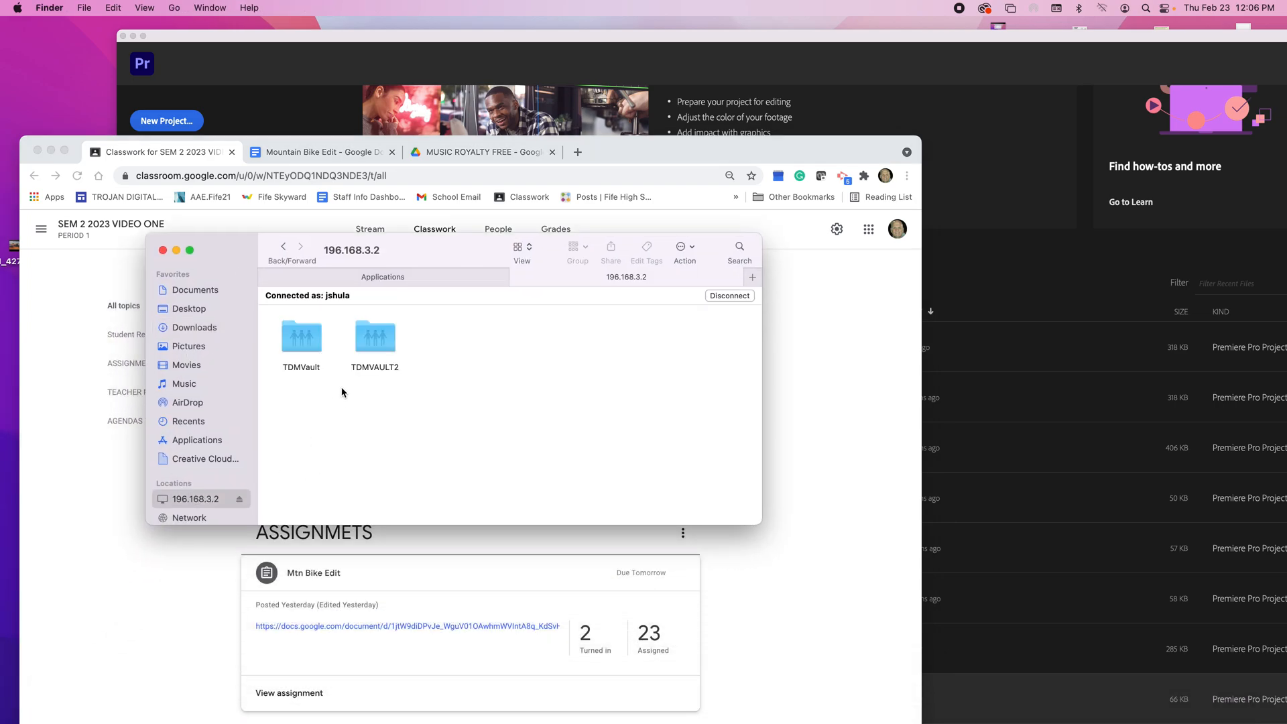
double_click(371, 337)
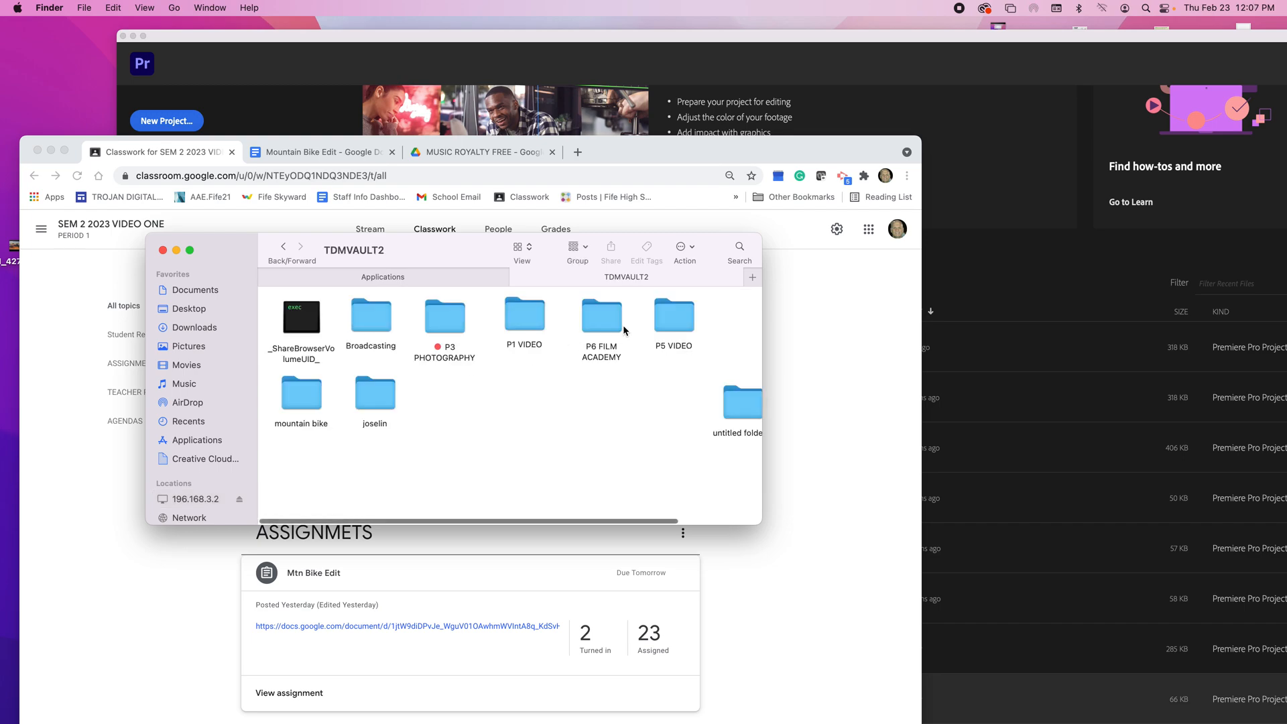
left_click(676, 327)
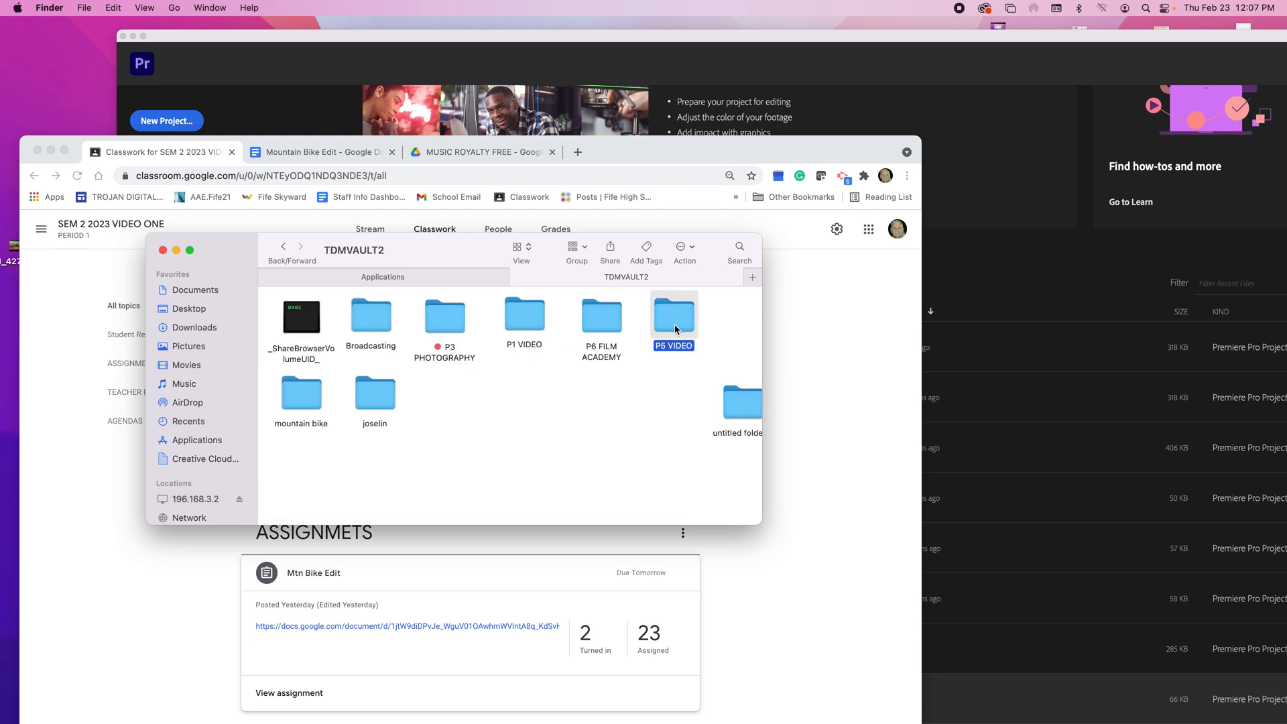
double_click(676, 327)
double_click(315, 412)
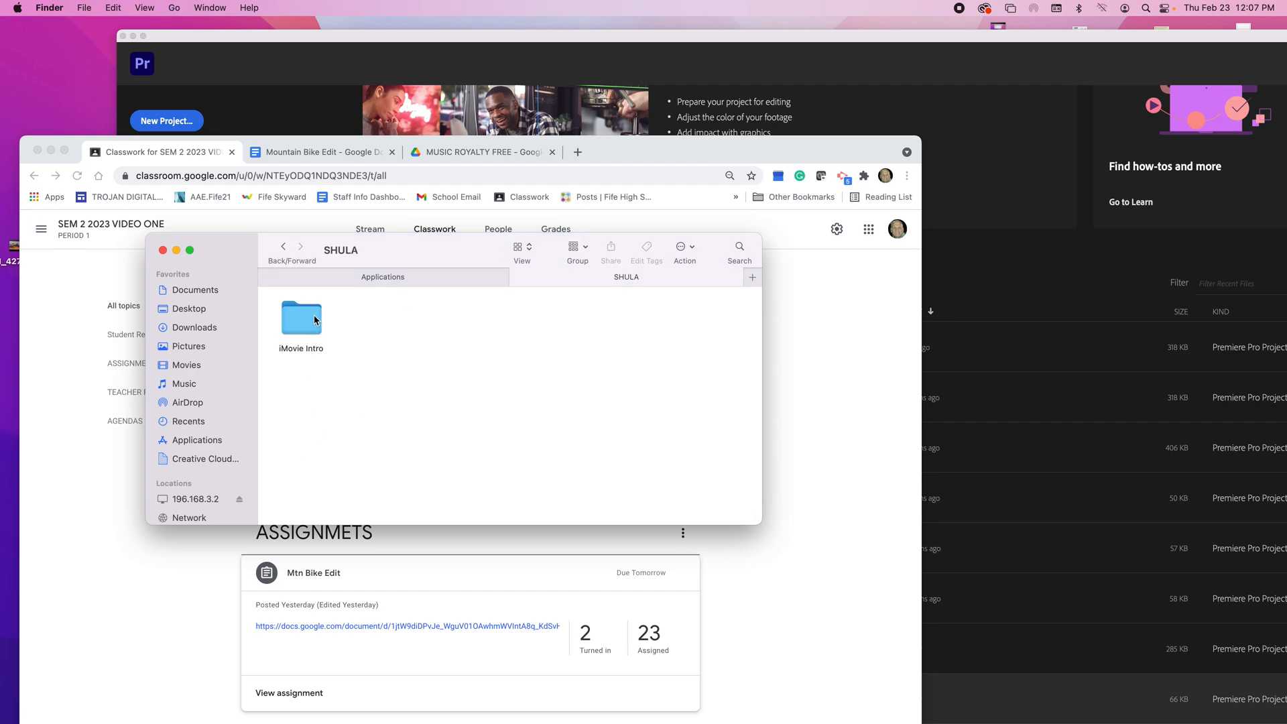
Step: Create a new folder named Mtn Bike Edit in the teacher's server folder
left_click_drag(234, 258, 612, 263)
right_click(738, 332)
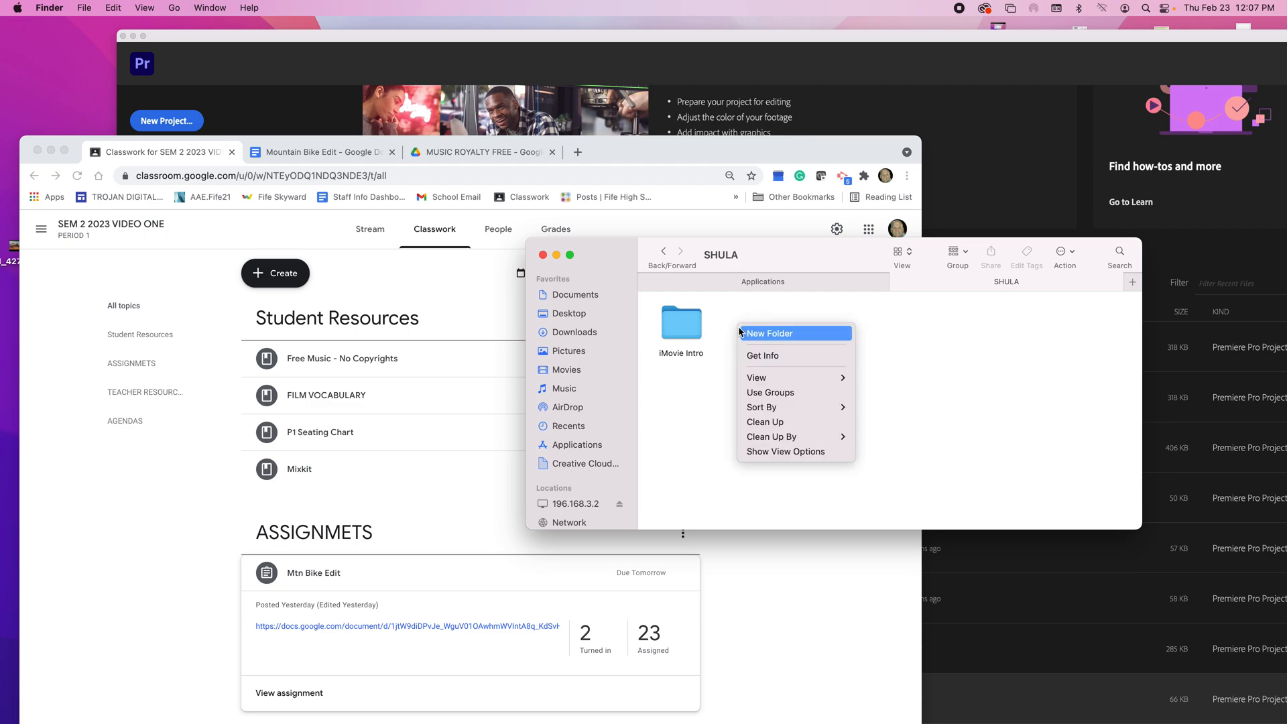
left_click(744, 333)
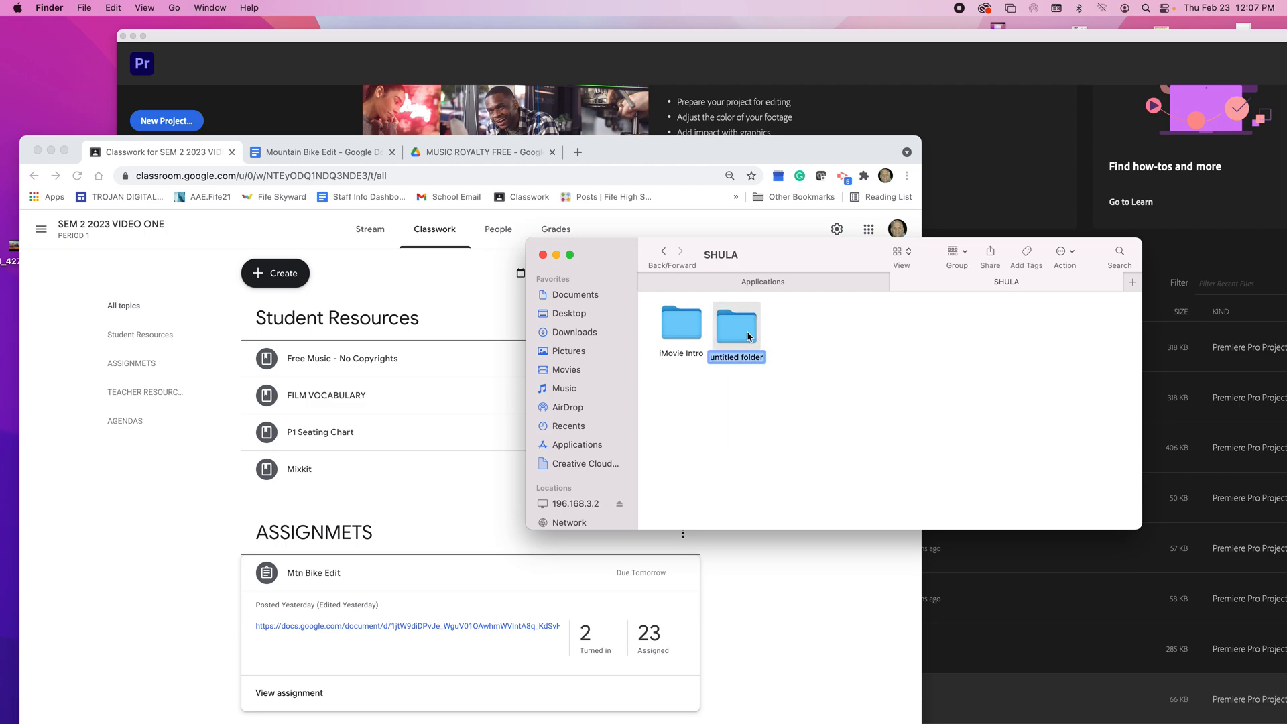
type("Mtn Bike Edit")
key("Return")
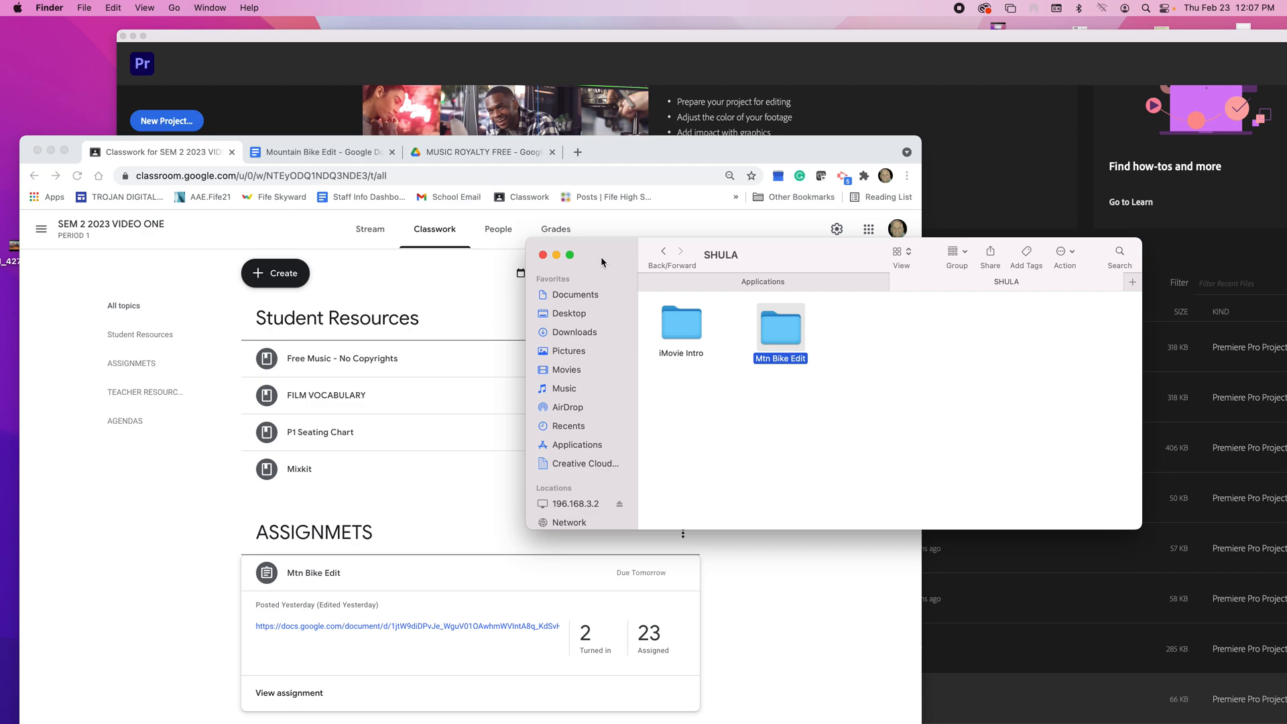
Step: Open a second Finder window showing Downloads and place it beside the server folder window
left_click_drag(602, 261, 721, 249)
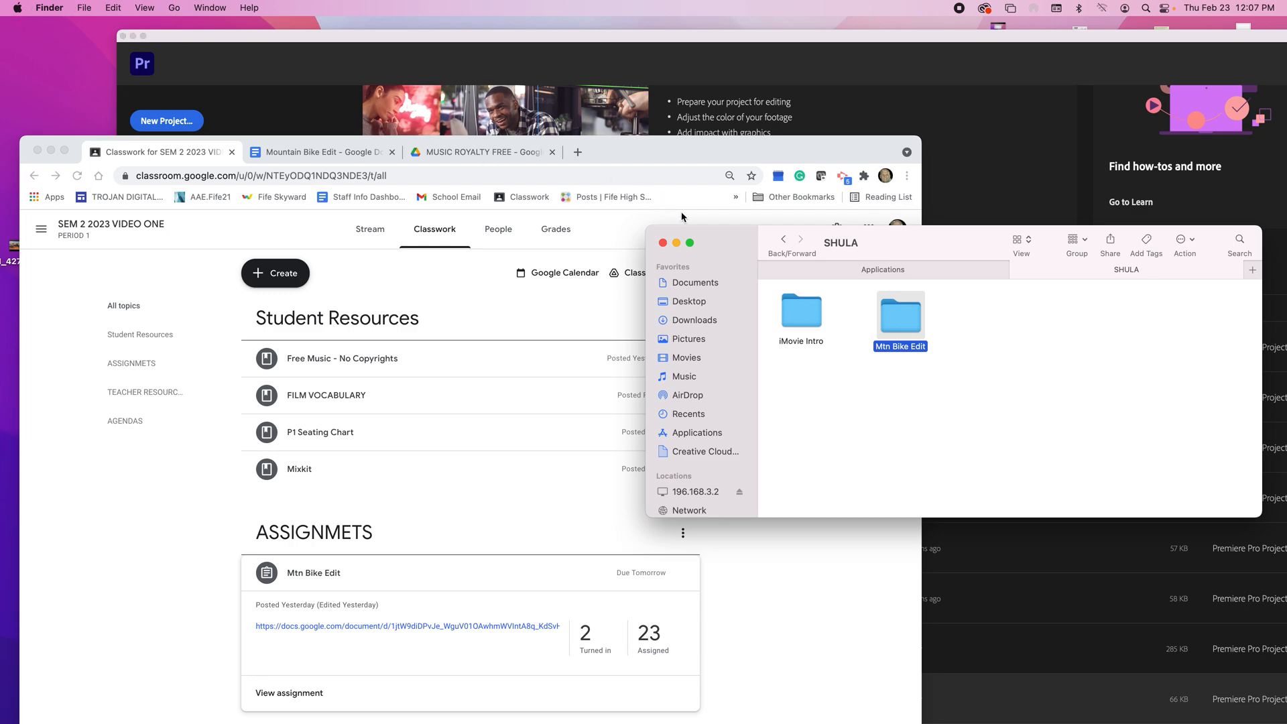
left_click(85, 9)
left_click(108, 27)
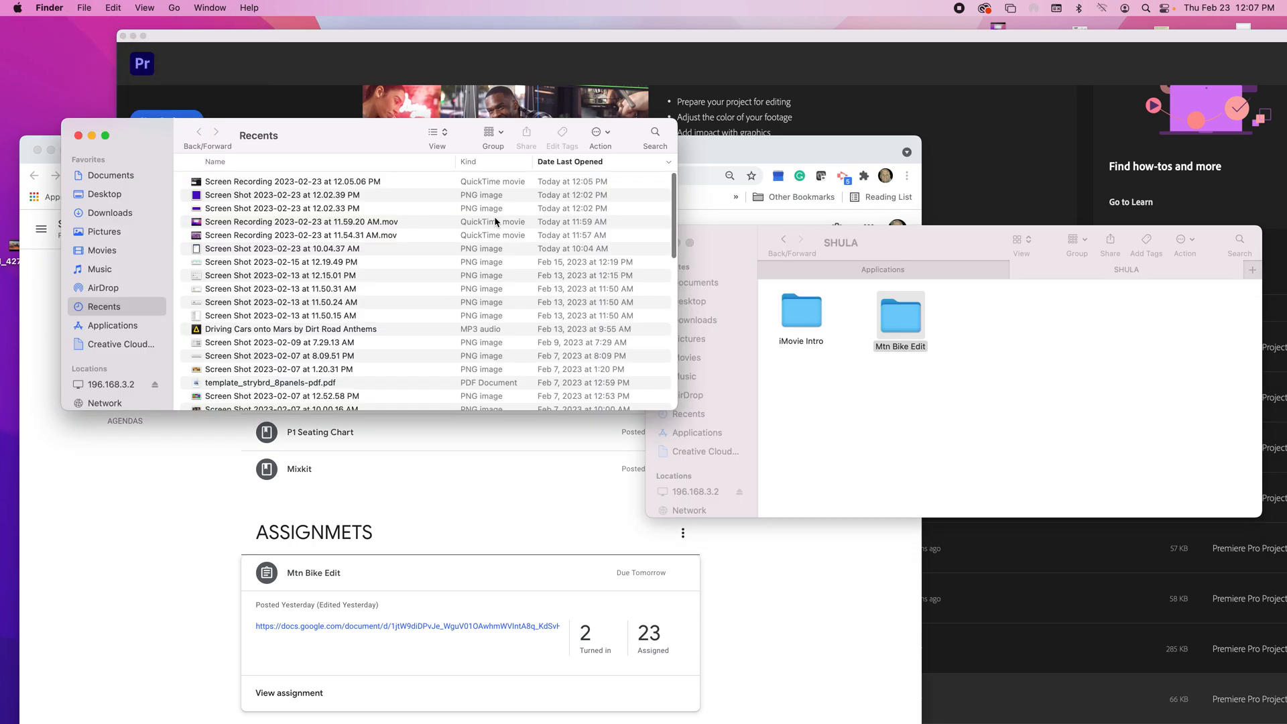
left_click_drag(365, 134, 327, 245)
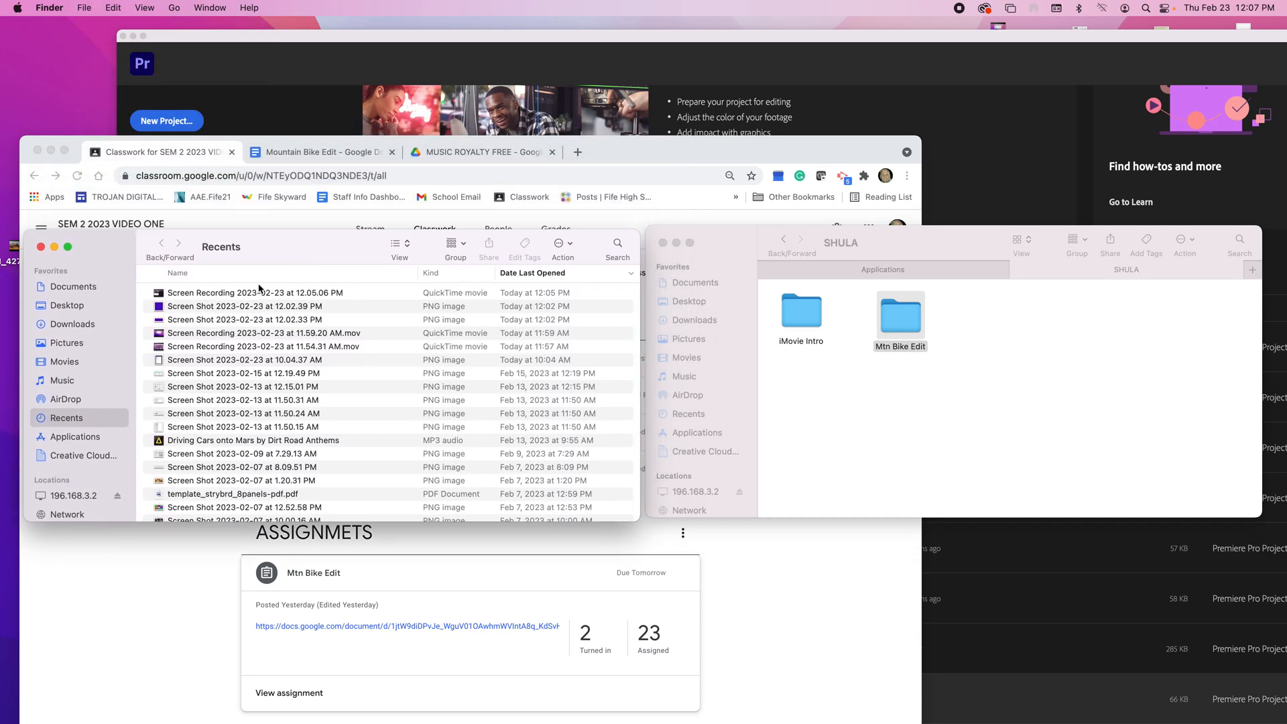
left_click(79, 324)
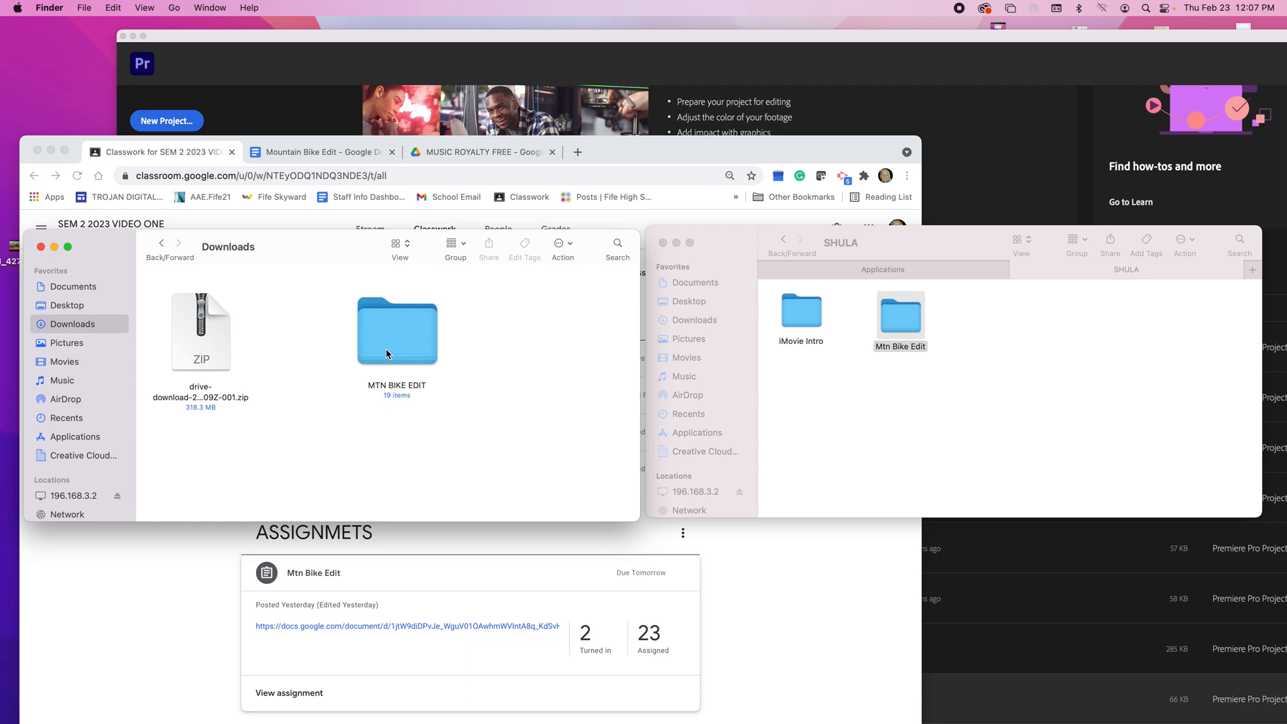
right_click(212, 353)
mouse_move(228, 371)
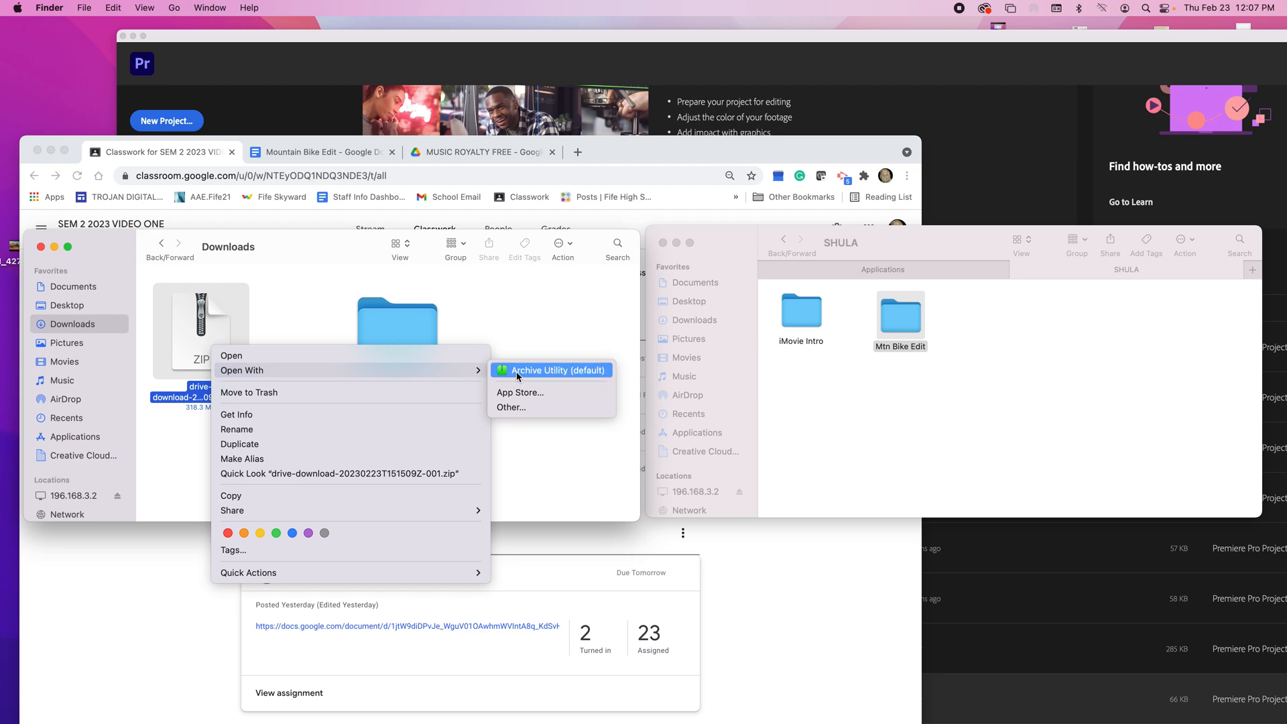
left_click(477, 300)
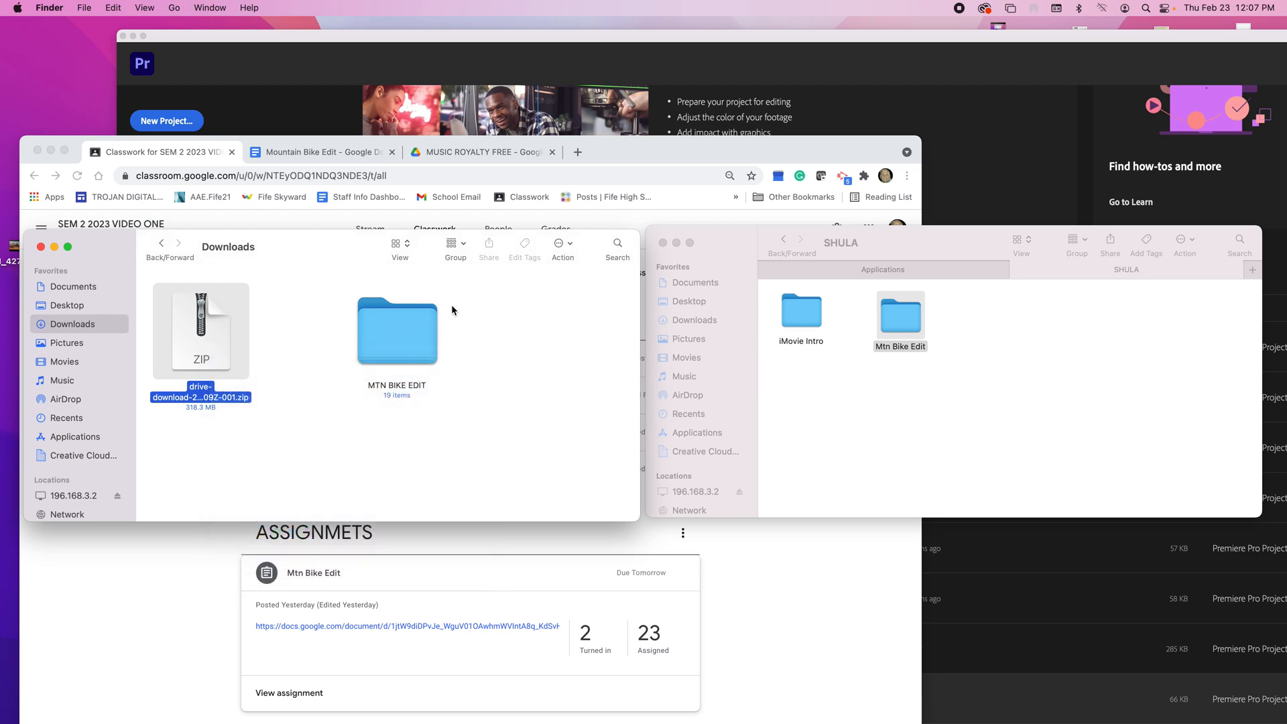
Step: Copy all files from the downloaded MTN BIKE EDIT folder into the server's Mtn Bike Edit folder and open that folder to check them
left_click(409, 321)
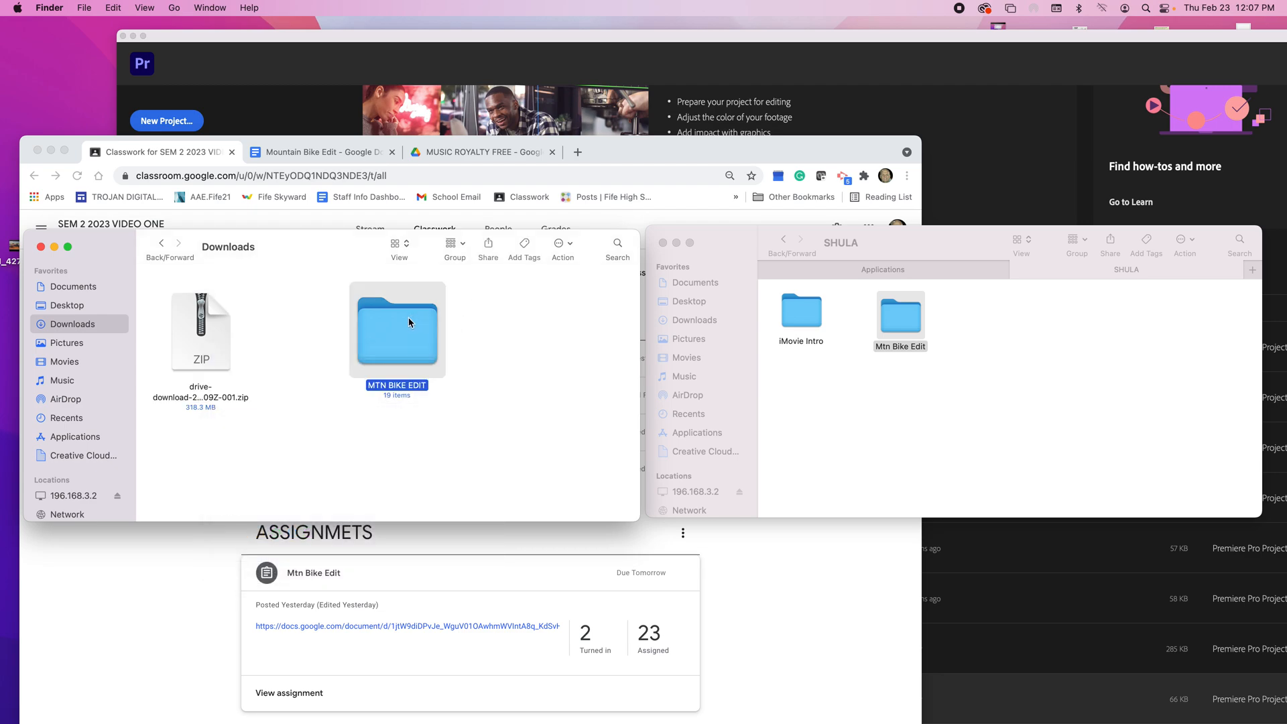
double_click(408, 319)
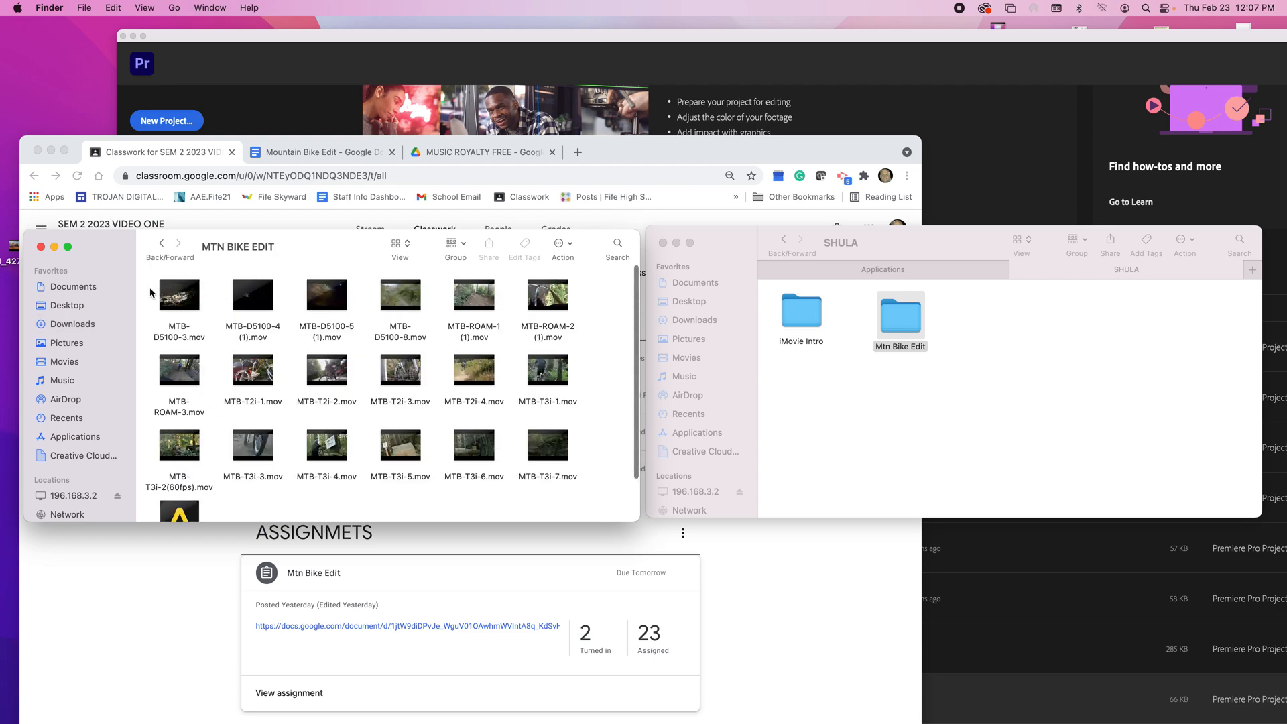
key("super+a")
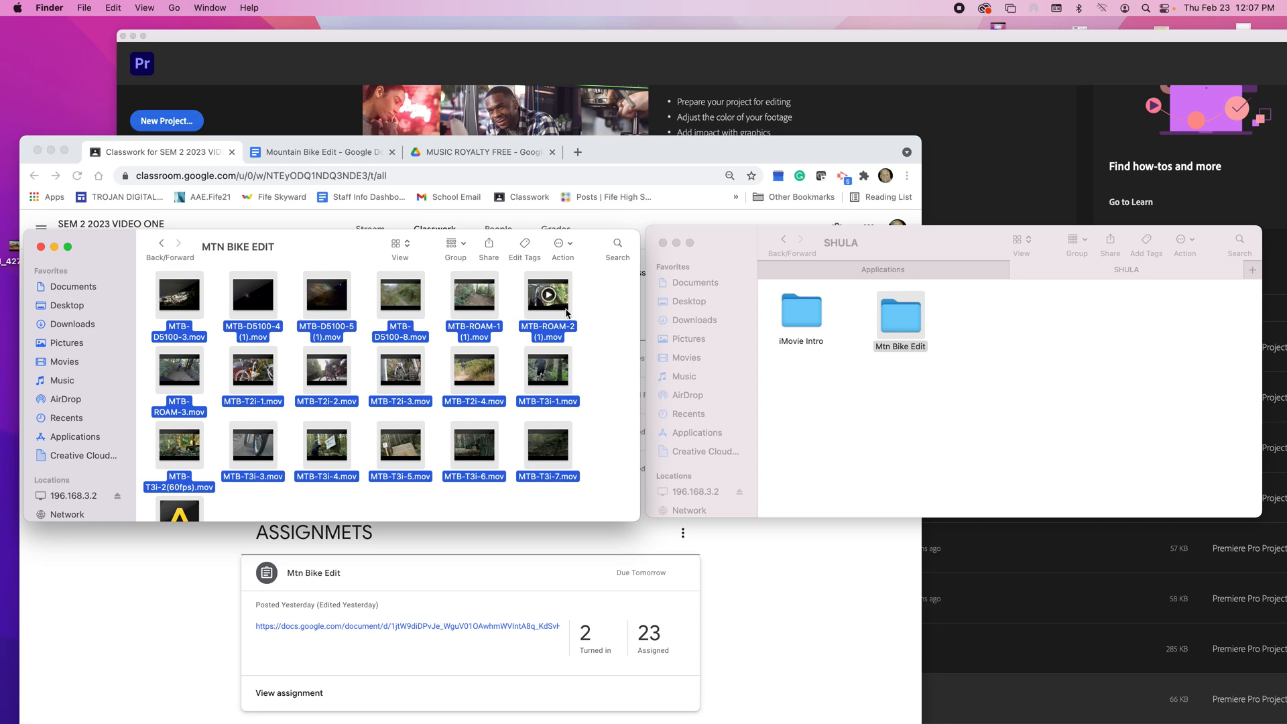
left_click_drag(567, 311, 913, 330)
left_click(55, 247)
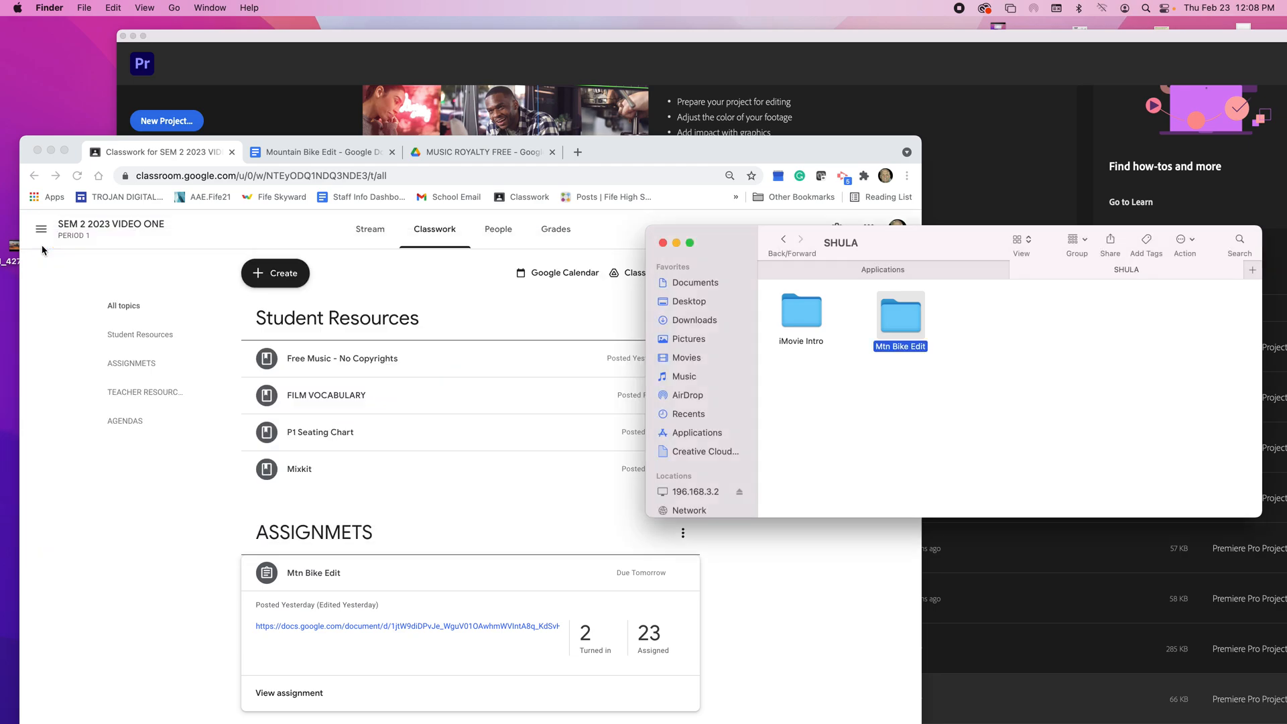
double_click(904, 318)
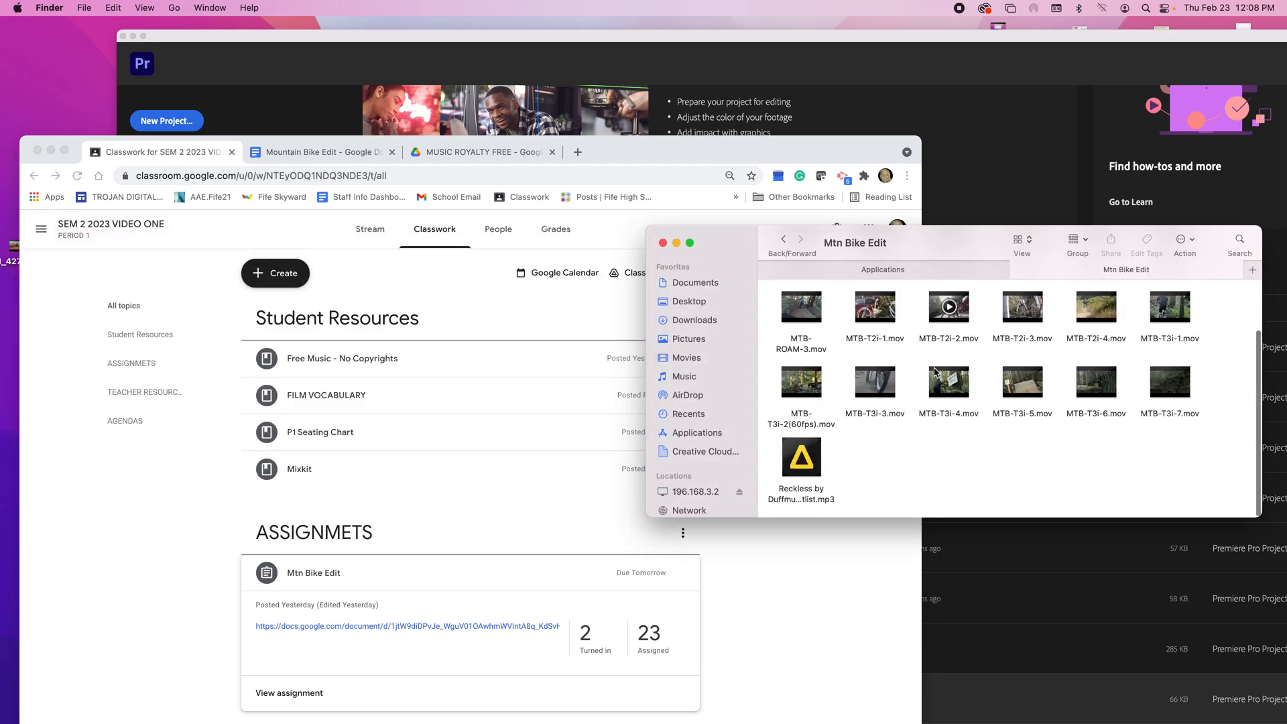
mouse_move(815, 455)
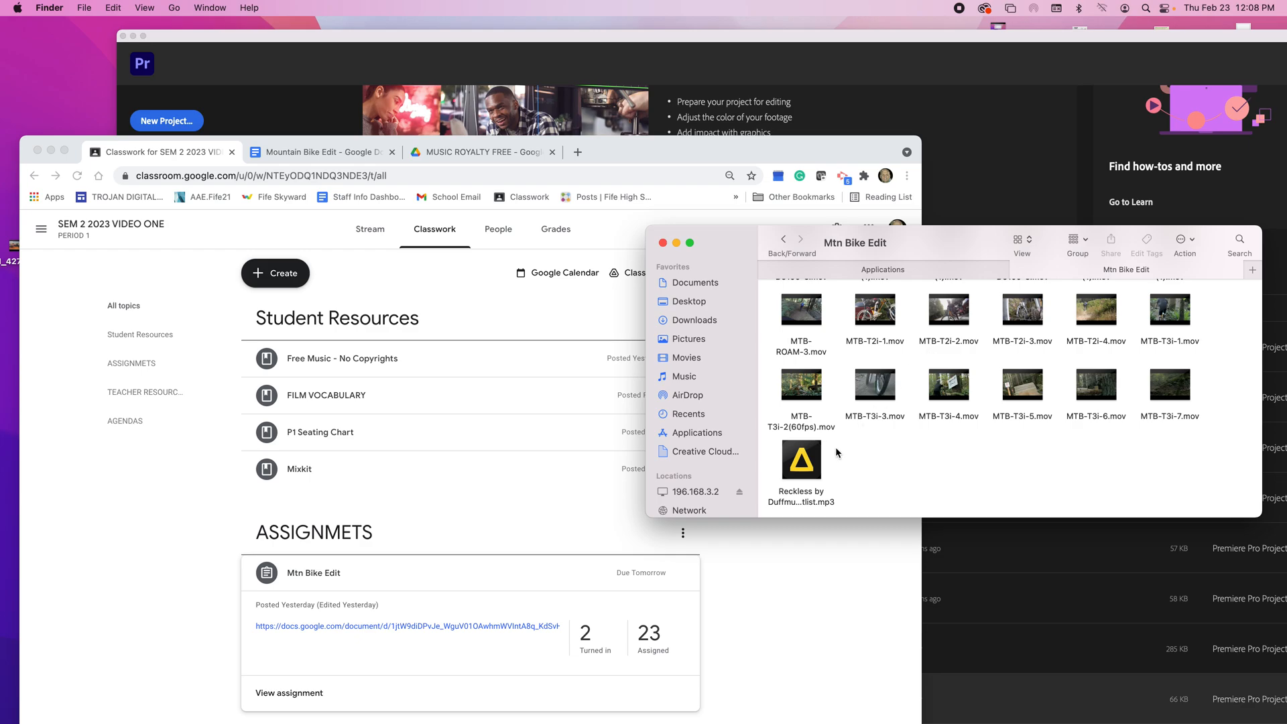
Step: Switch to Premiere Pro and start a new project named Mtn Bike Edit
left_click(735, 88)
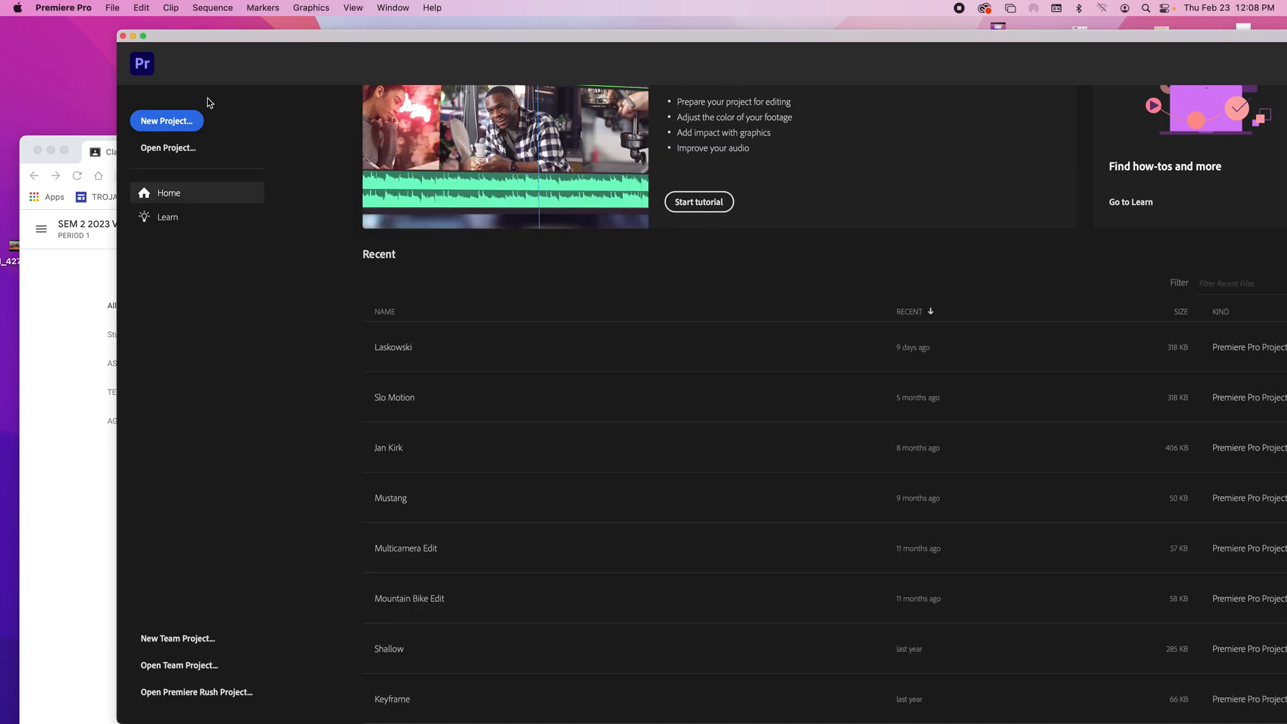
left_click(184, 120)
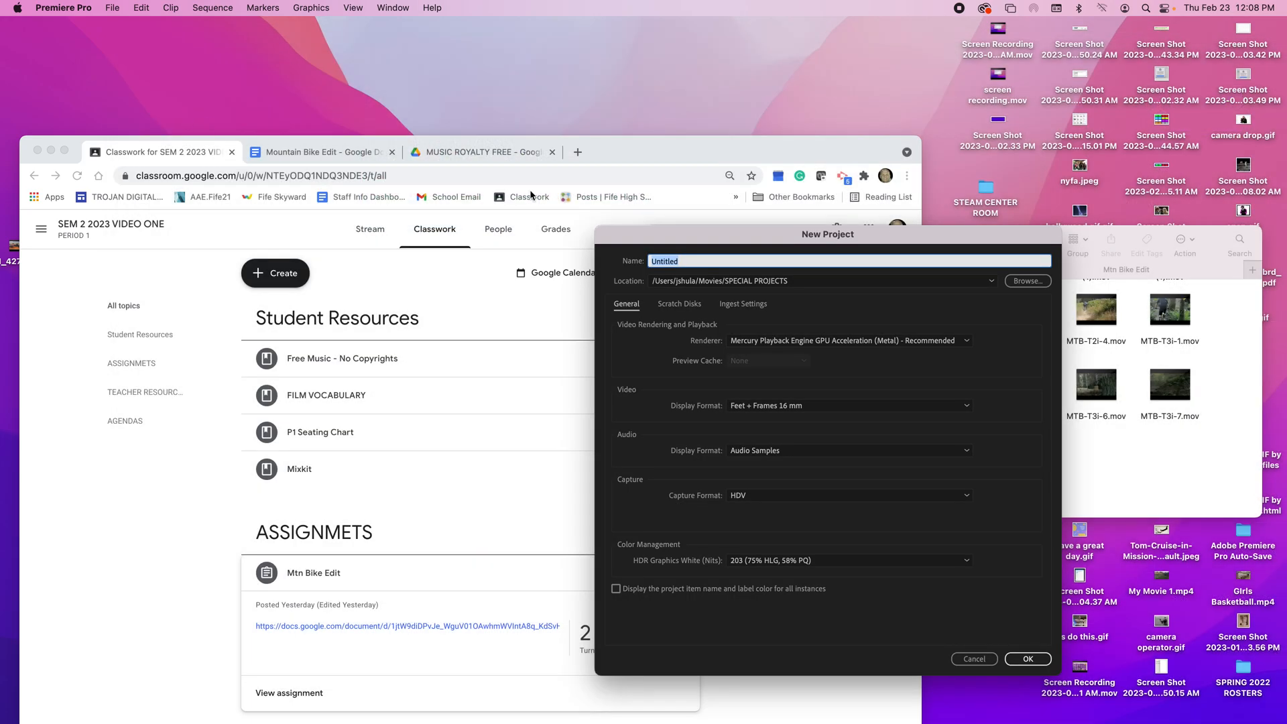
type("Mtn Bike Edit")
Step: Set the project location to the teacher's Mtn Bike Edit folder in P5 VIDEO on TDMVAULT2 and create the project
left_click(1024, 287)
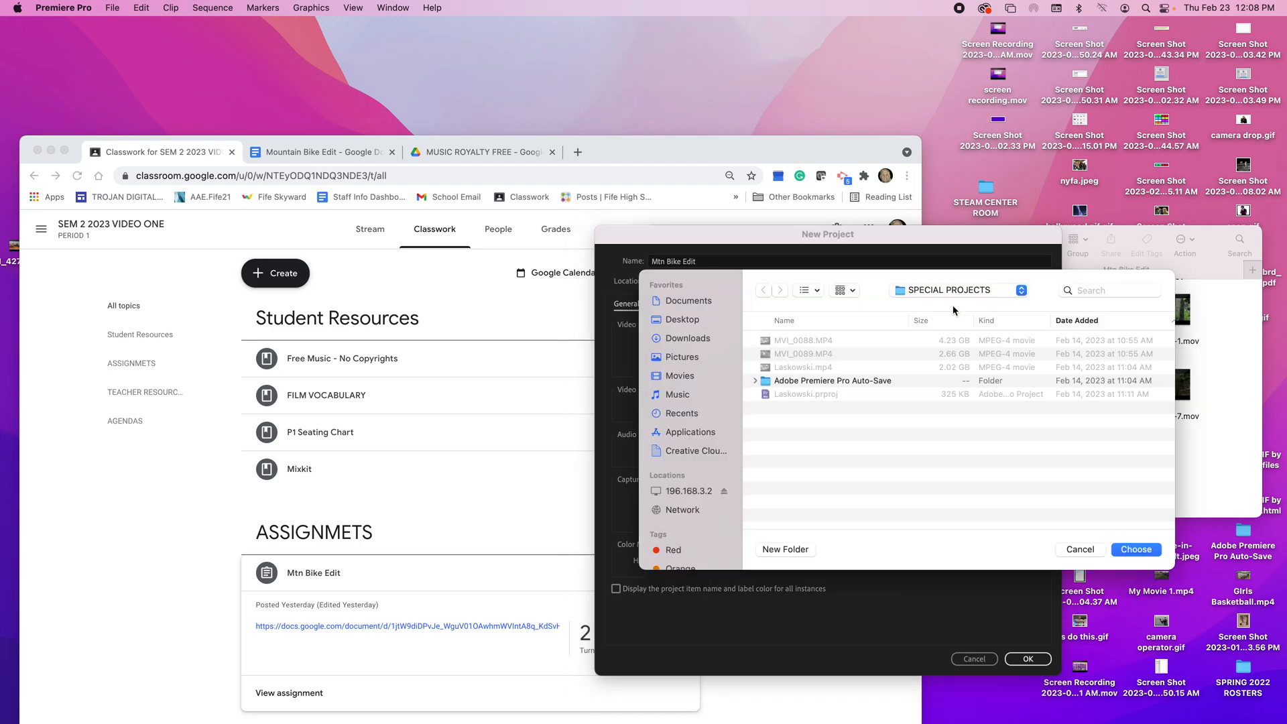
left_click(689, 490)
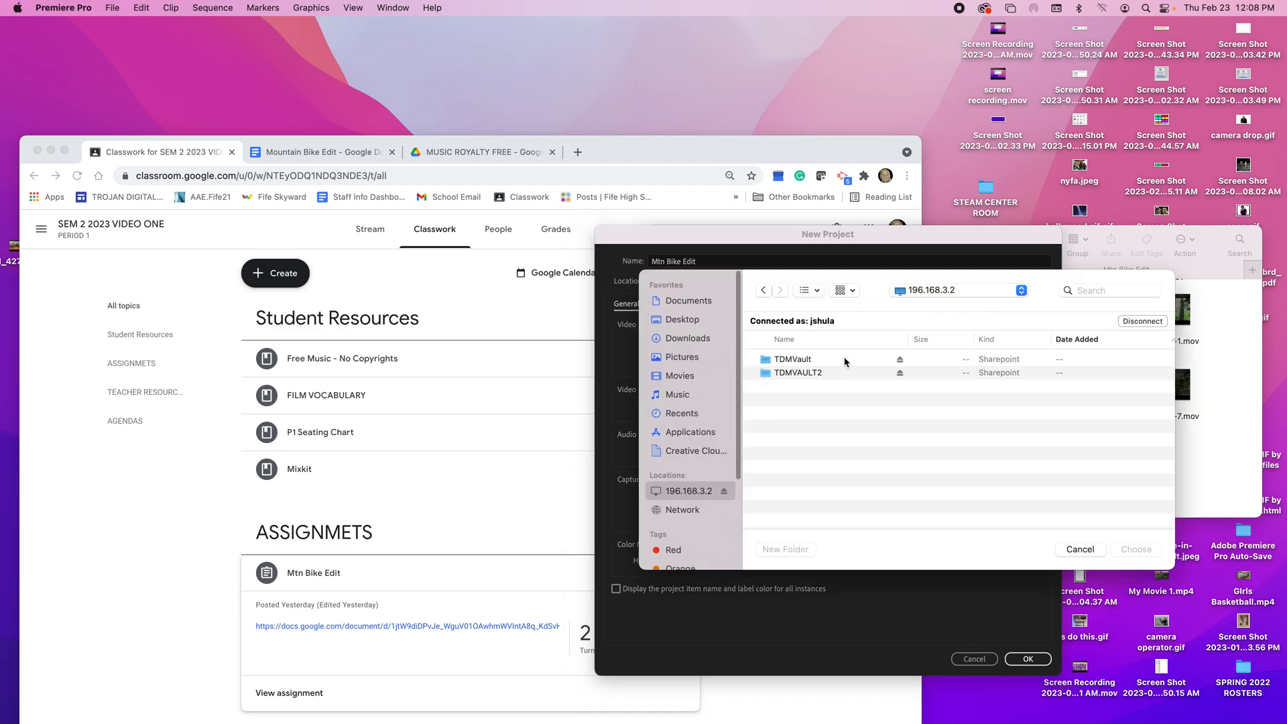
double_click(828, 374)
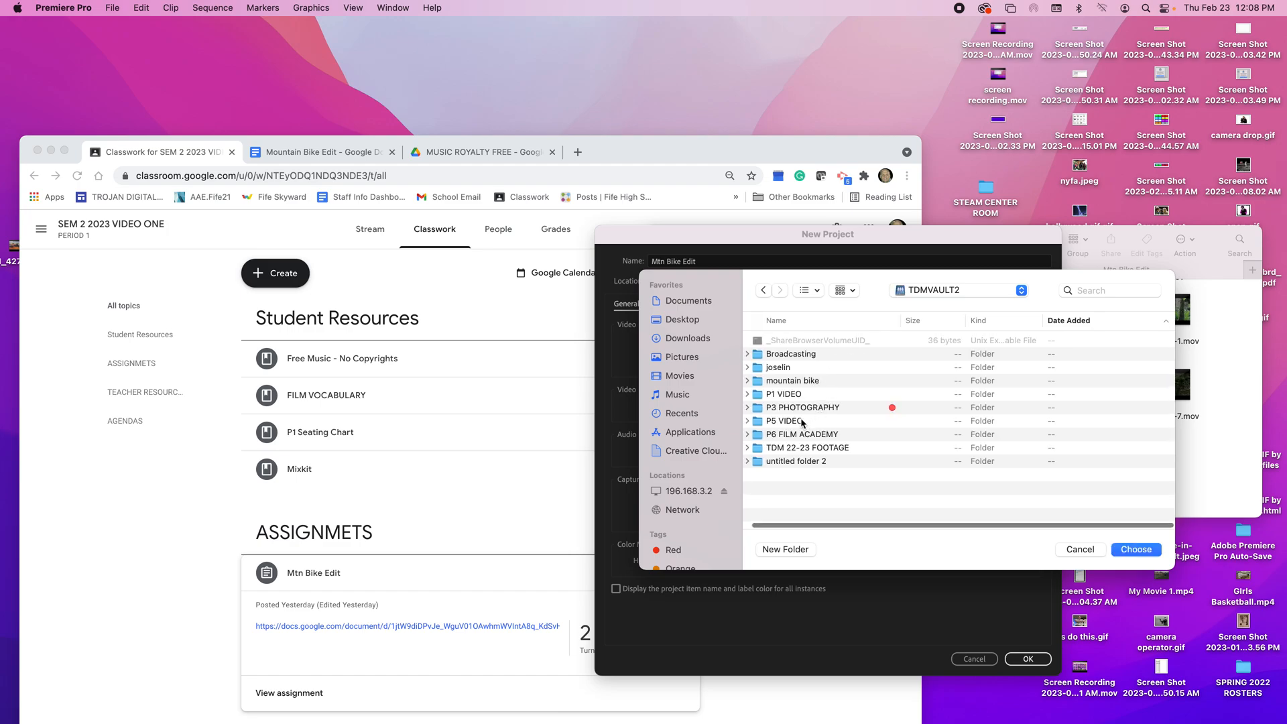
left_click(802, 421)
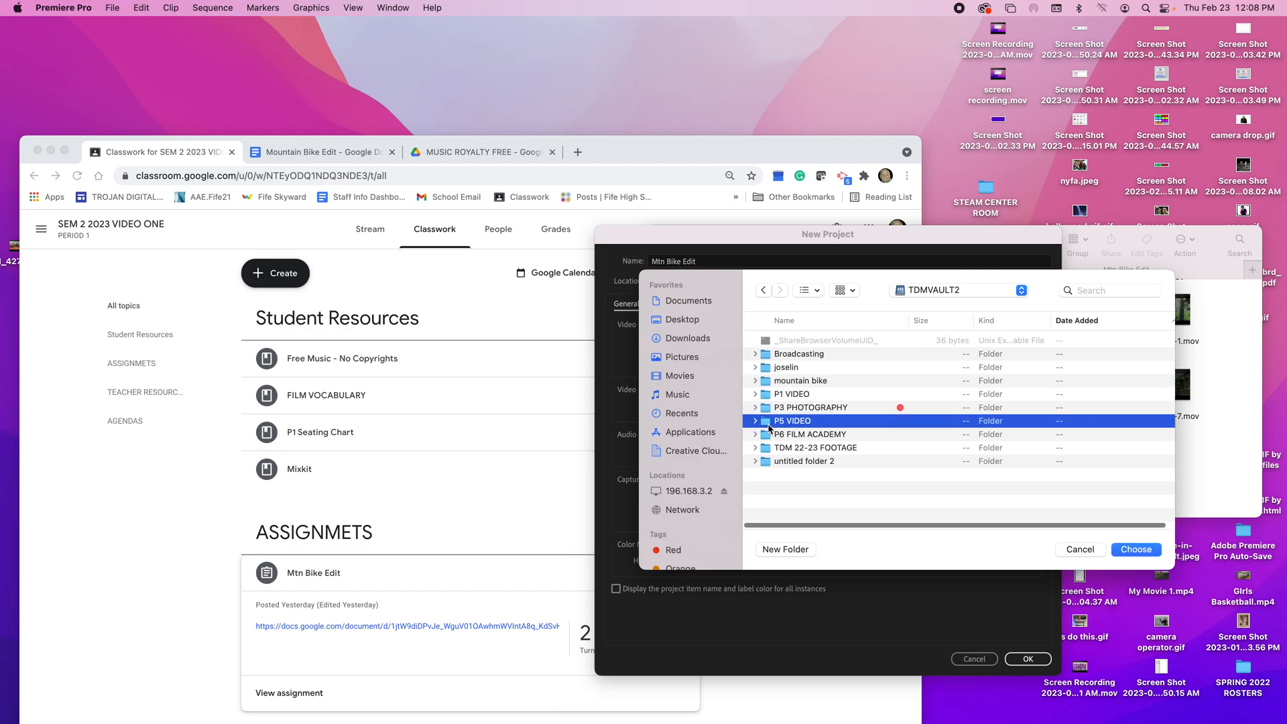
double_click(769, 425)
scroll(795, 463, "down", 5)
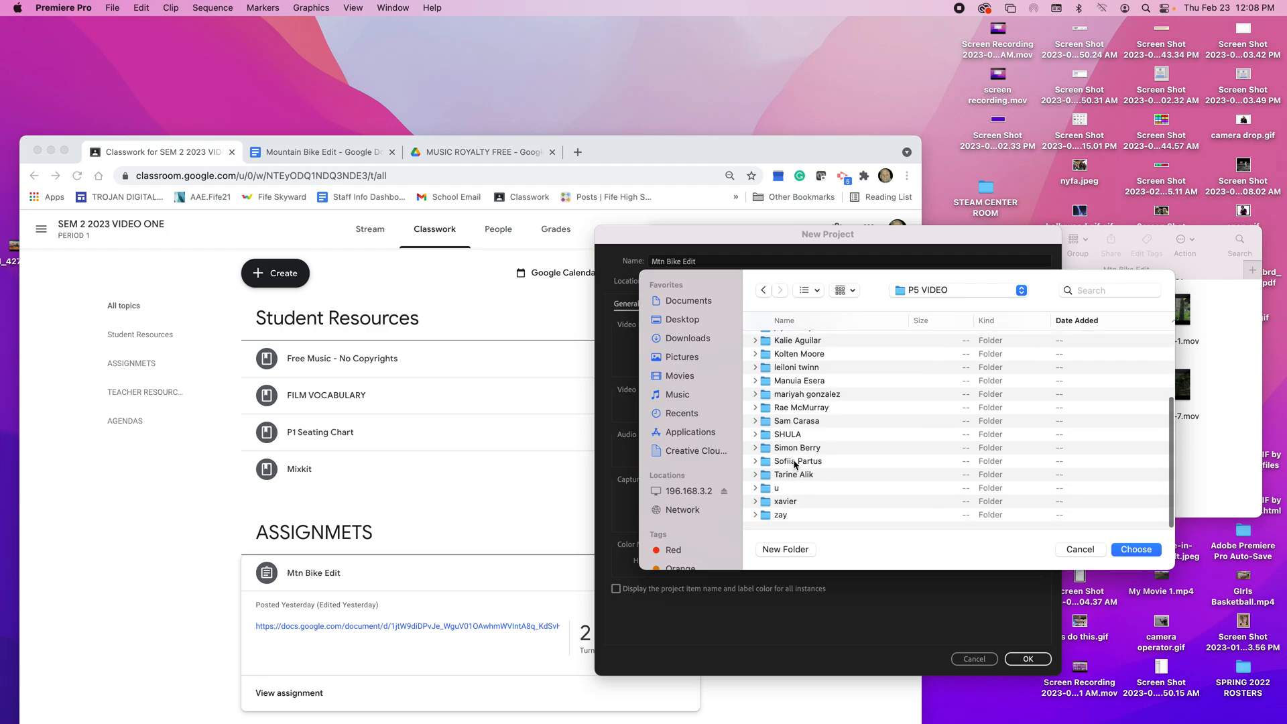
double_click(786, 434)
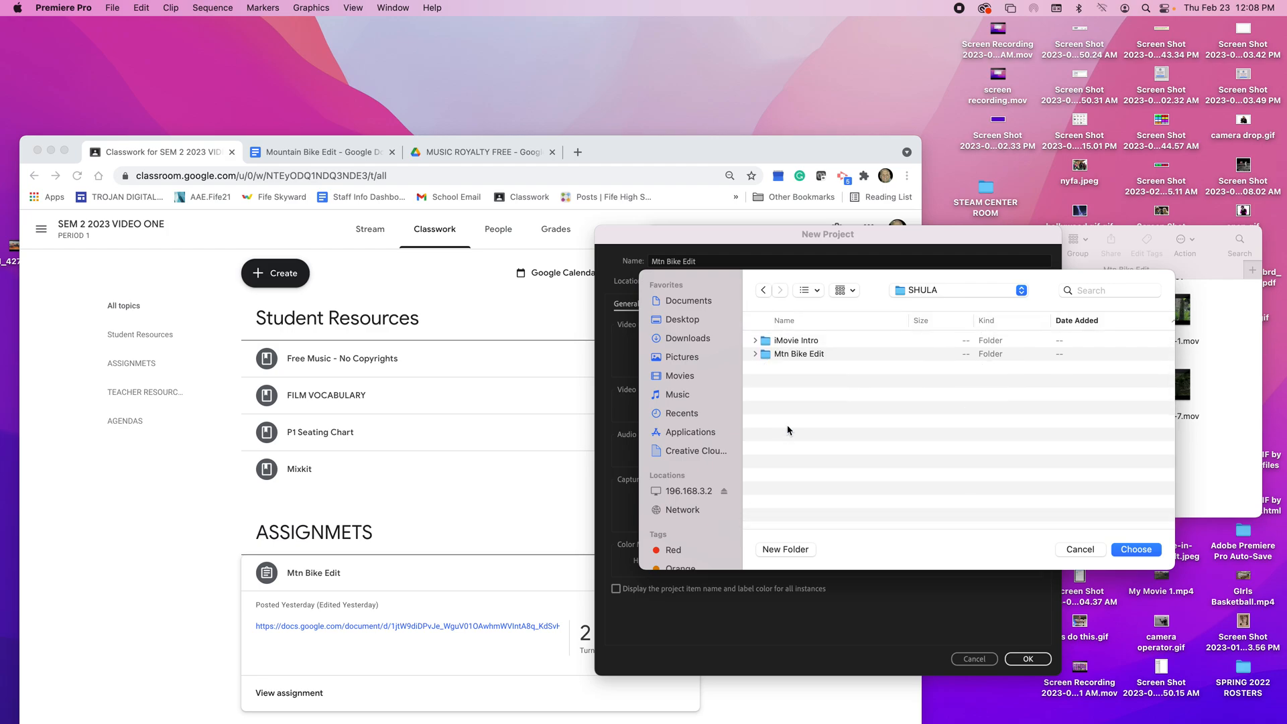
left_click(795, 355)
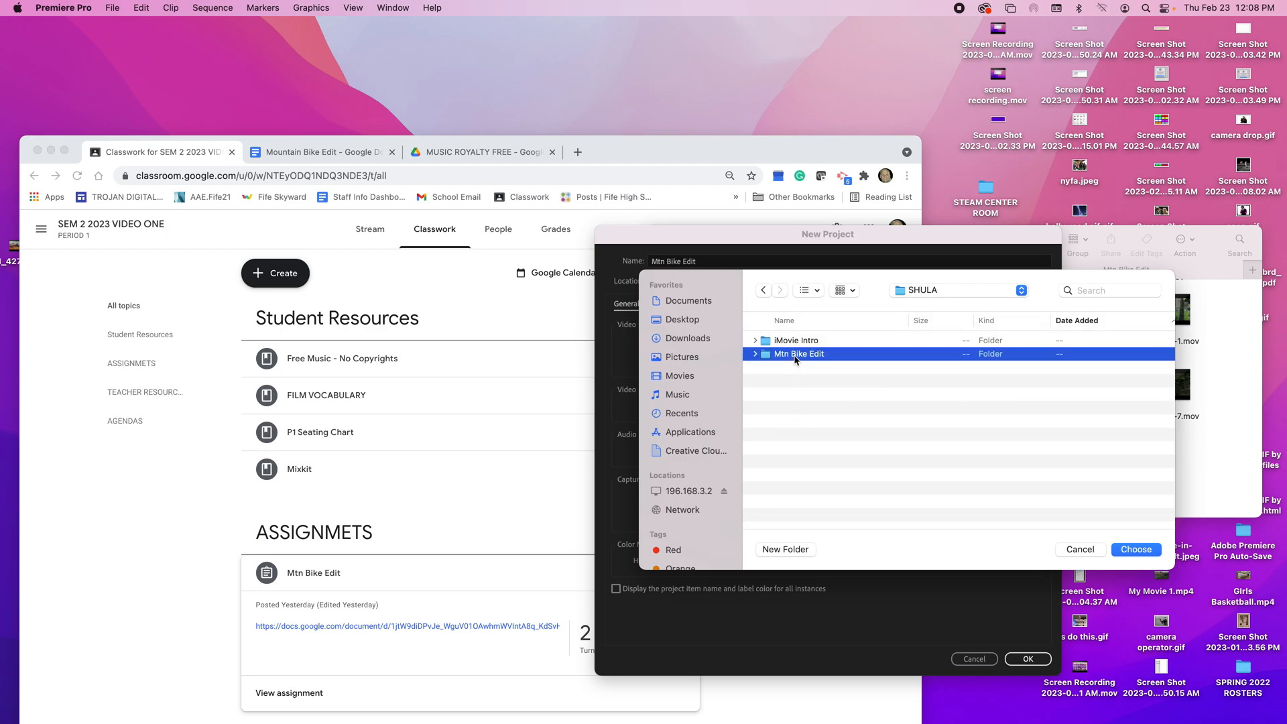
double_click(796, 355)
left_click(1136, 549)
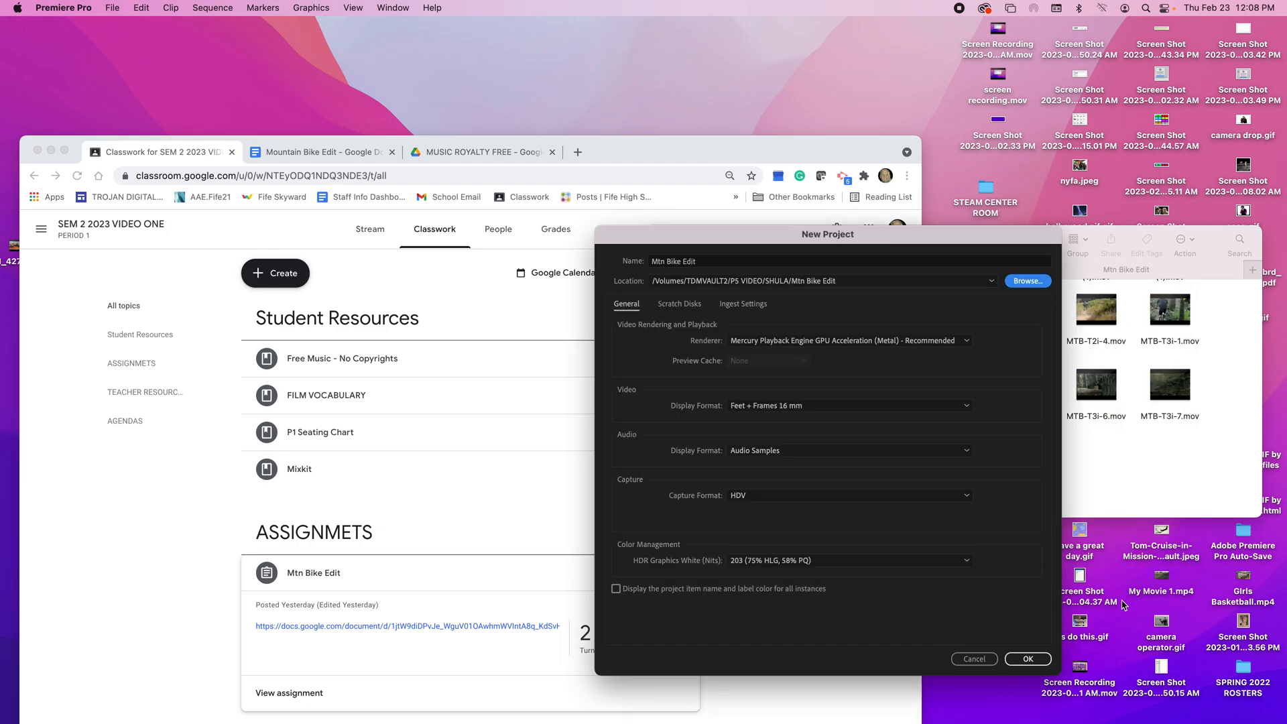
left_click(1036, 662)
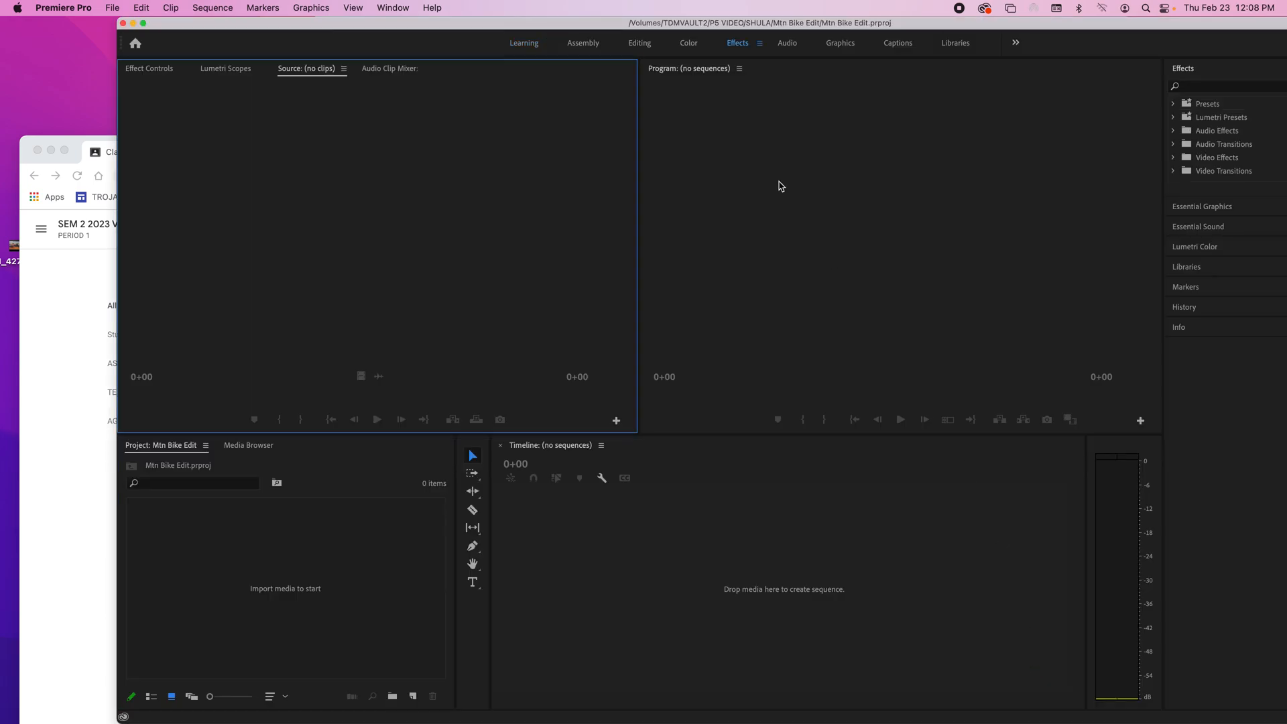
Step: Bring more of the workspace on screen and look over the Project area, Source and Program monitors, and Timeline
left_click_drag(599, 25, 538, 24)
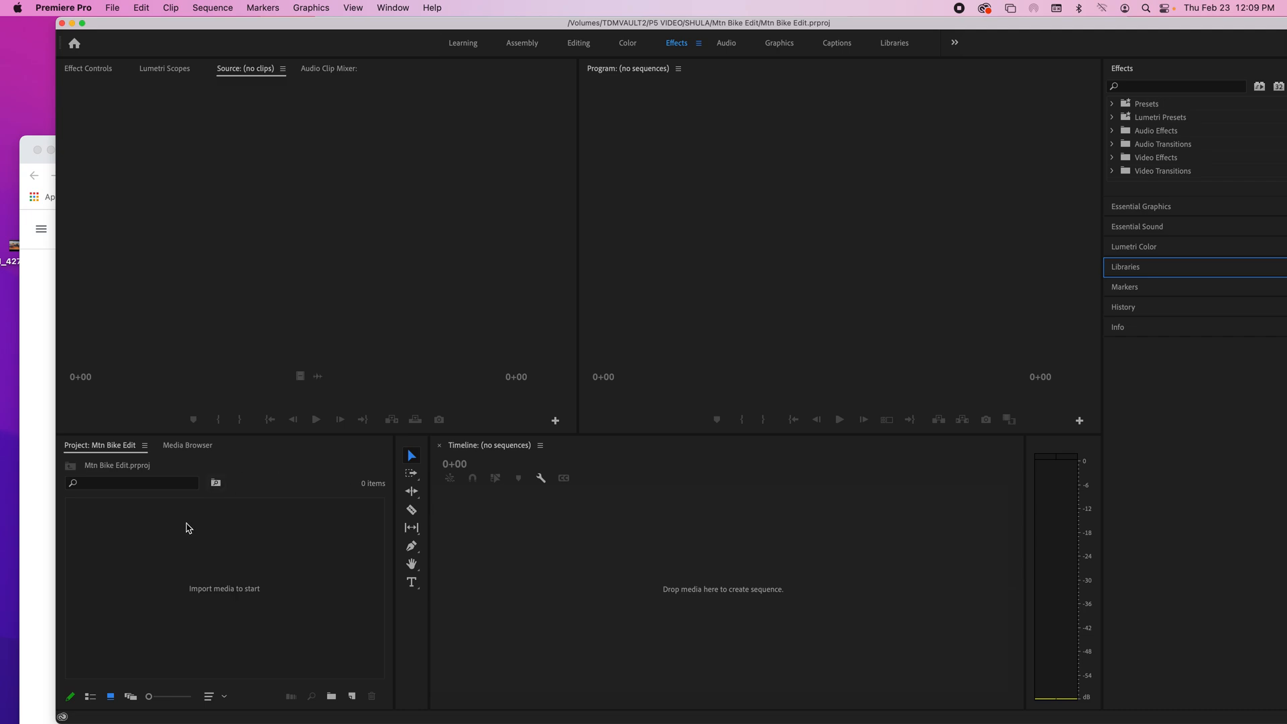
left_click(287, 601)
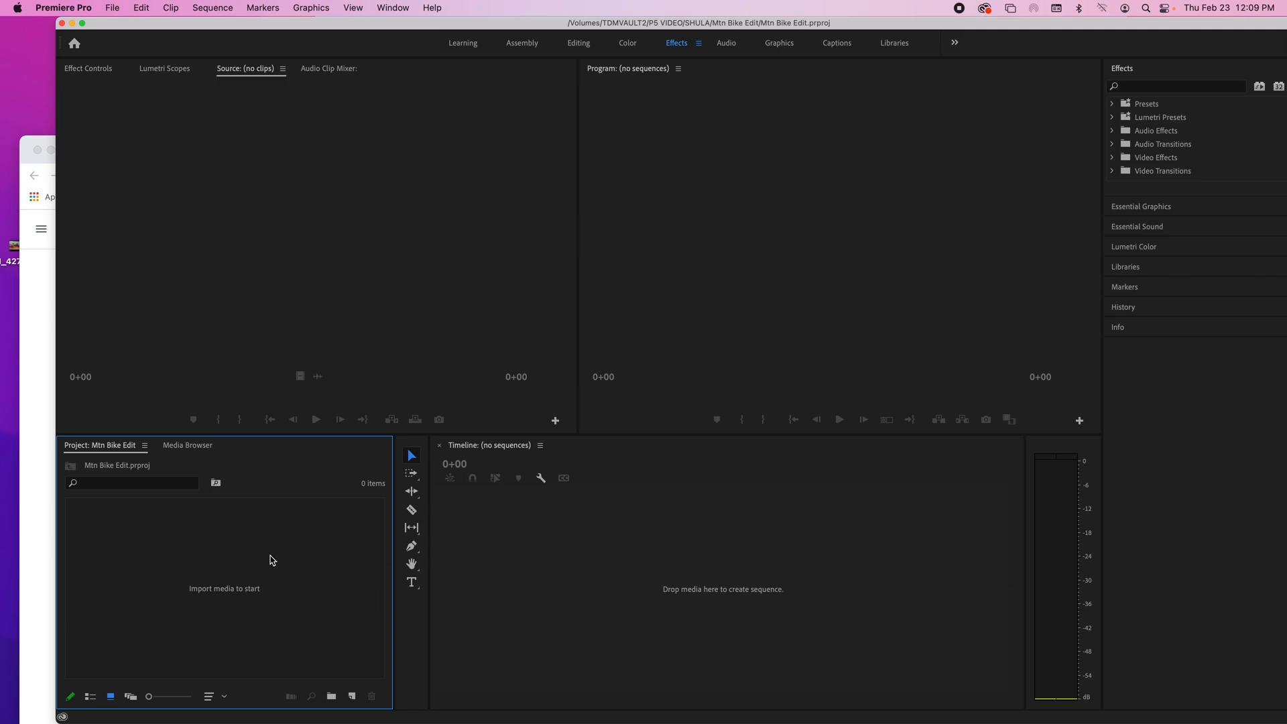
left_click(248, 313)
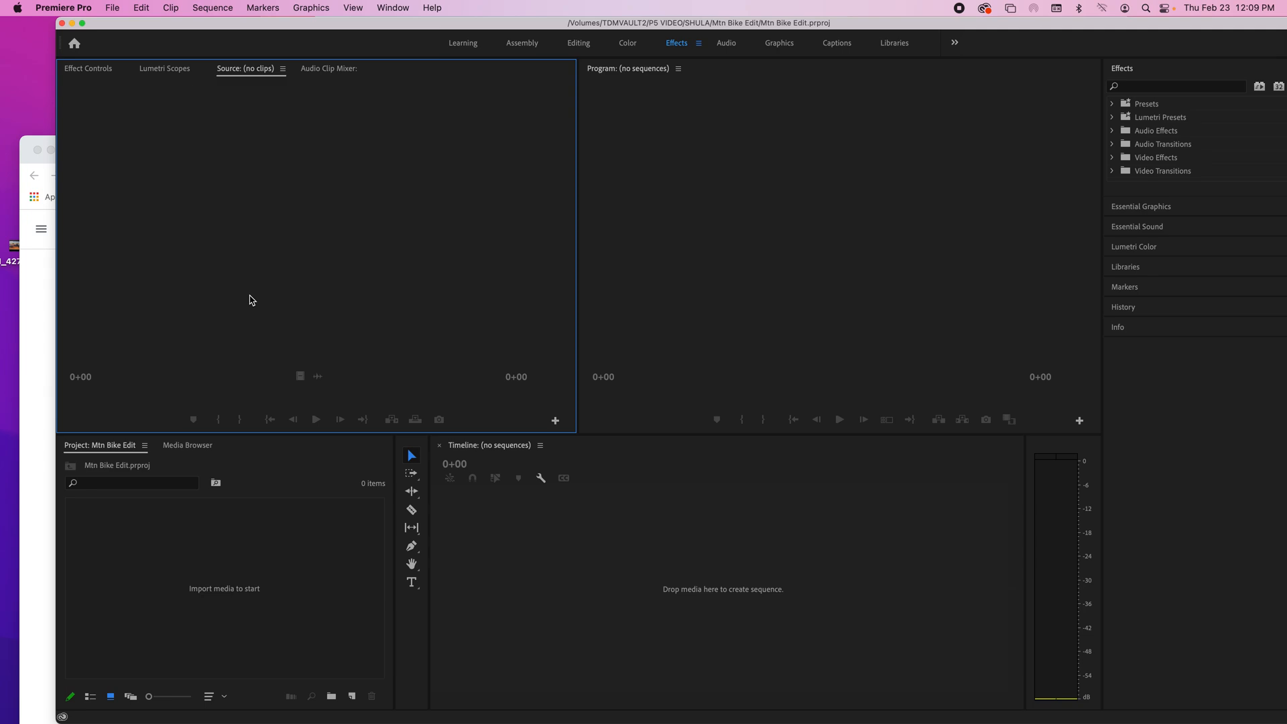
left_click(775, 344)
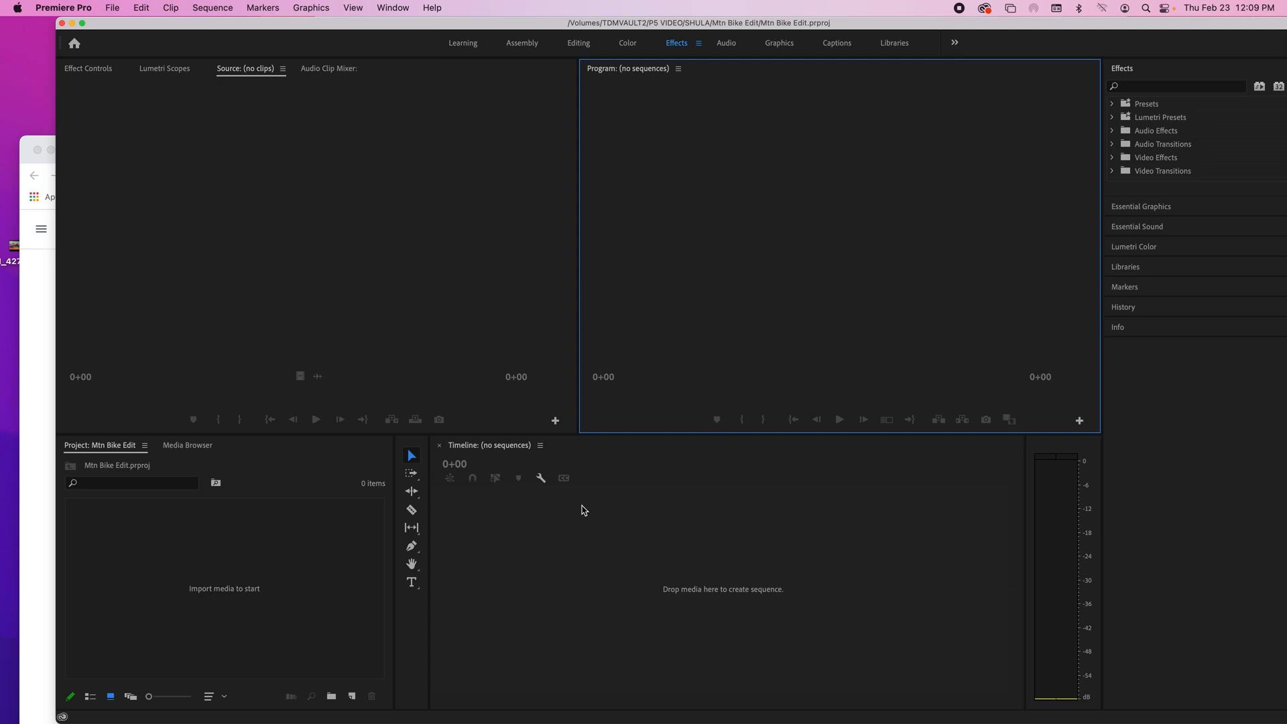
left_click(523, 508)
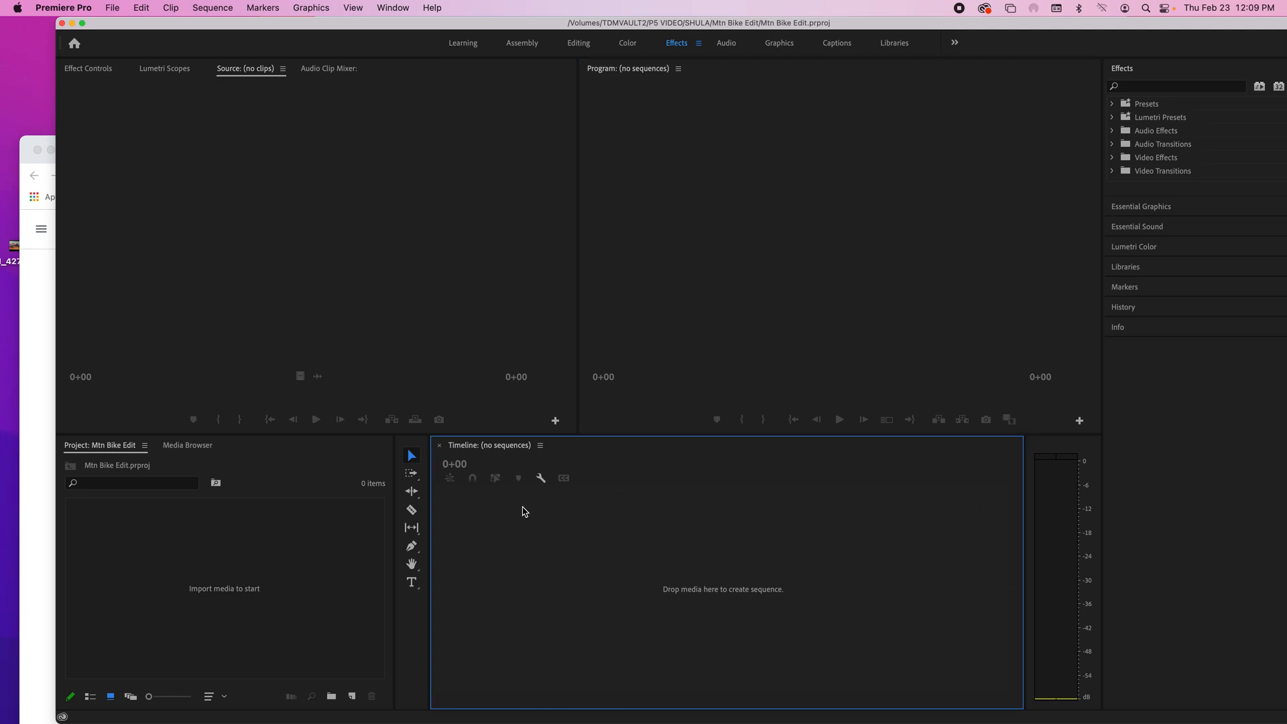
left_click(759, 344)
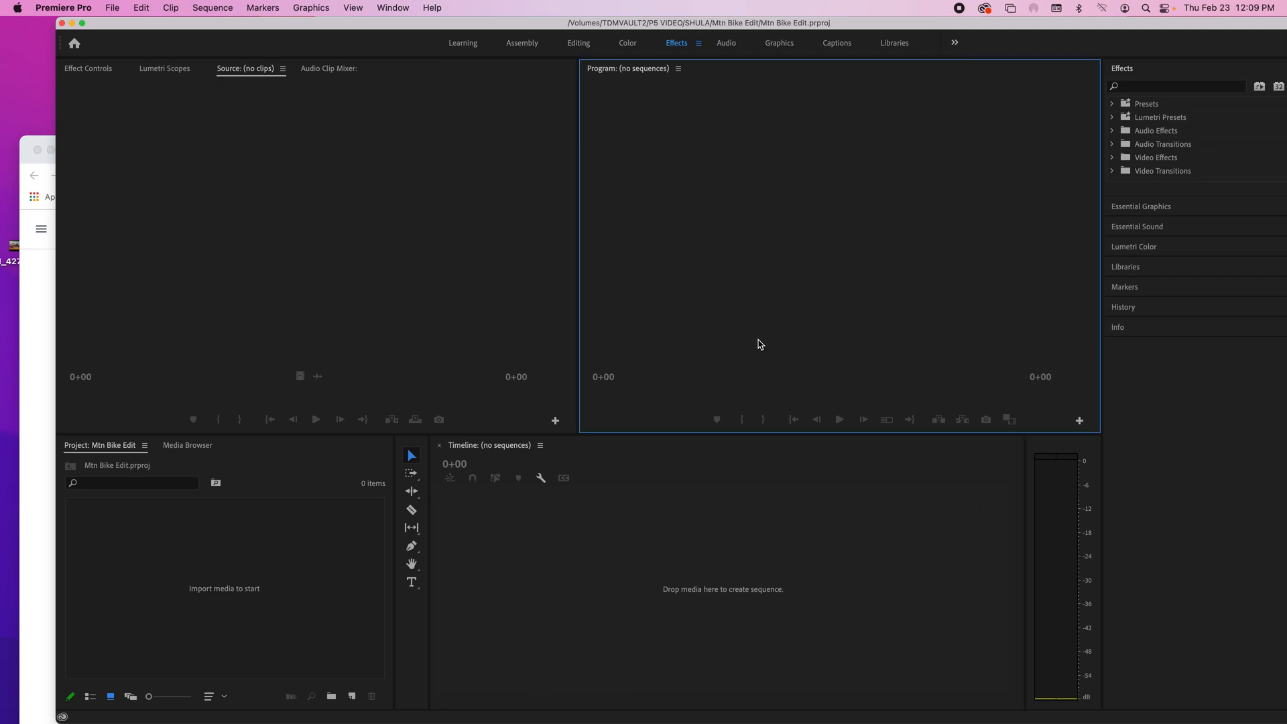
left_click(386, 524)
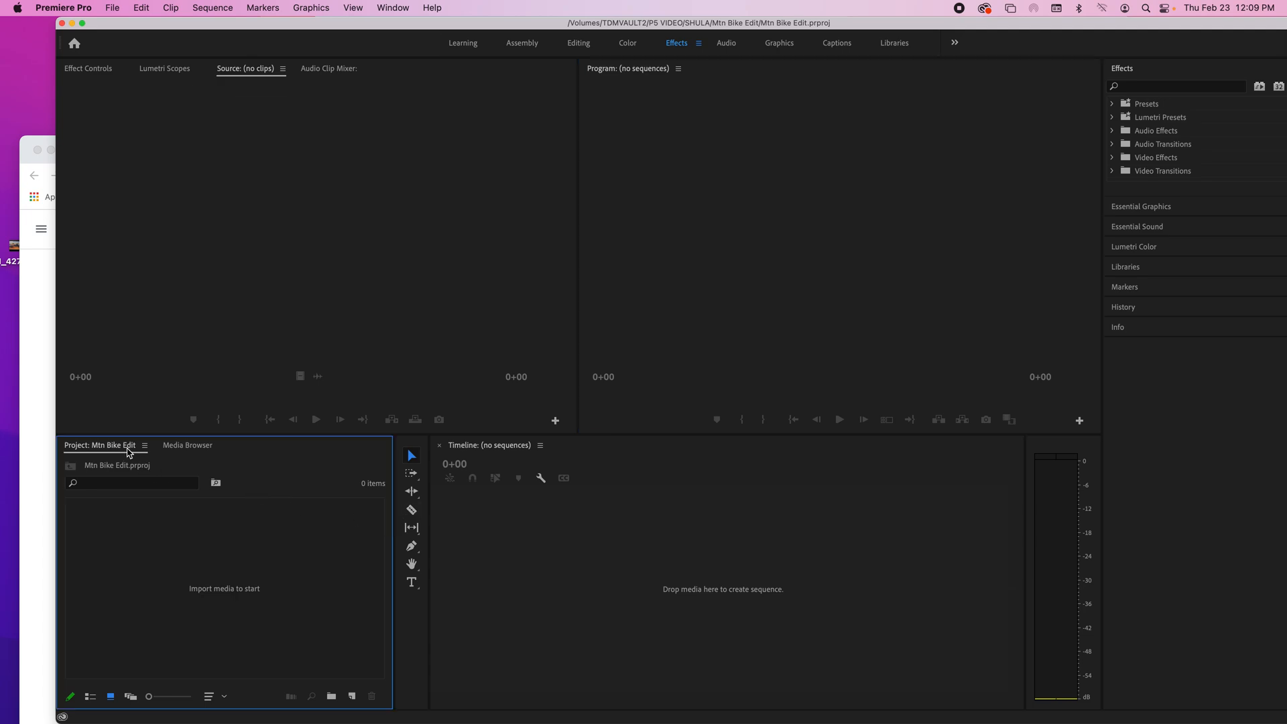
Step: Import the server's whole Mtn Bike Edit folder with its clips and music, using Import Entire Project for the project file inside
left_click(113, 8)
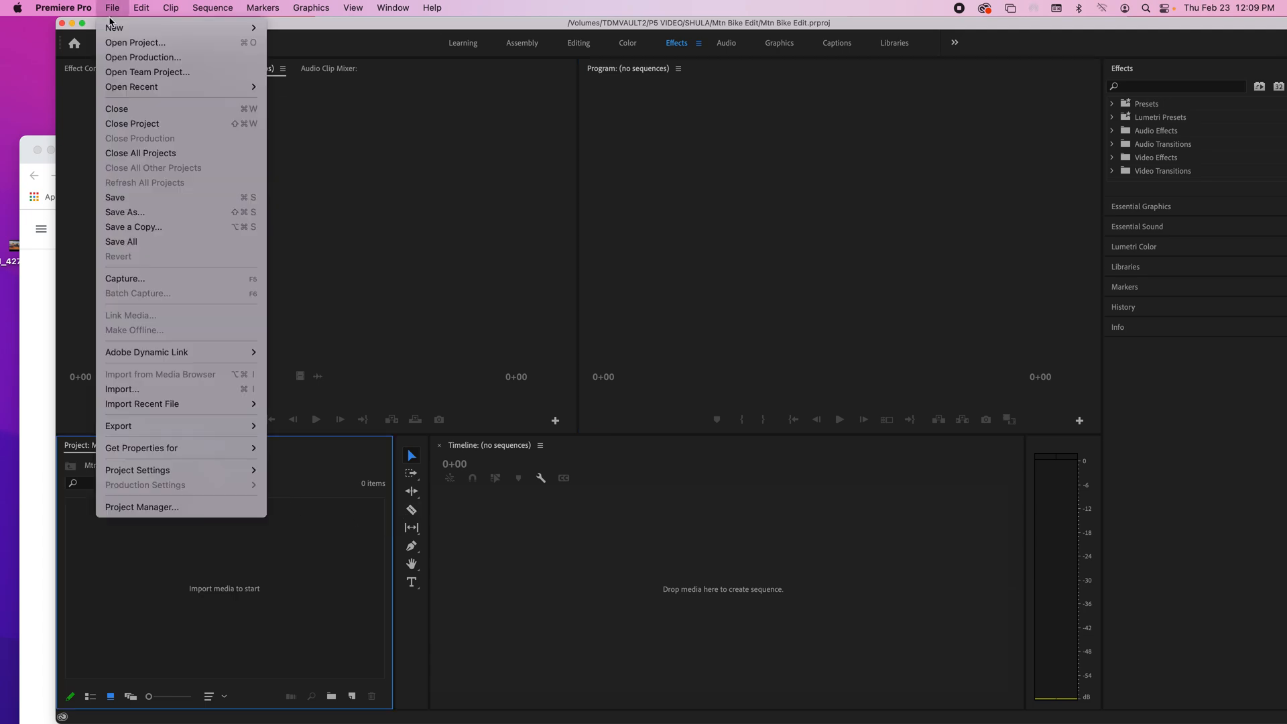
left_click(148, 395)
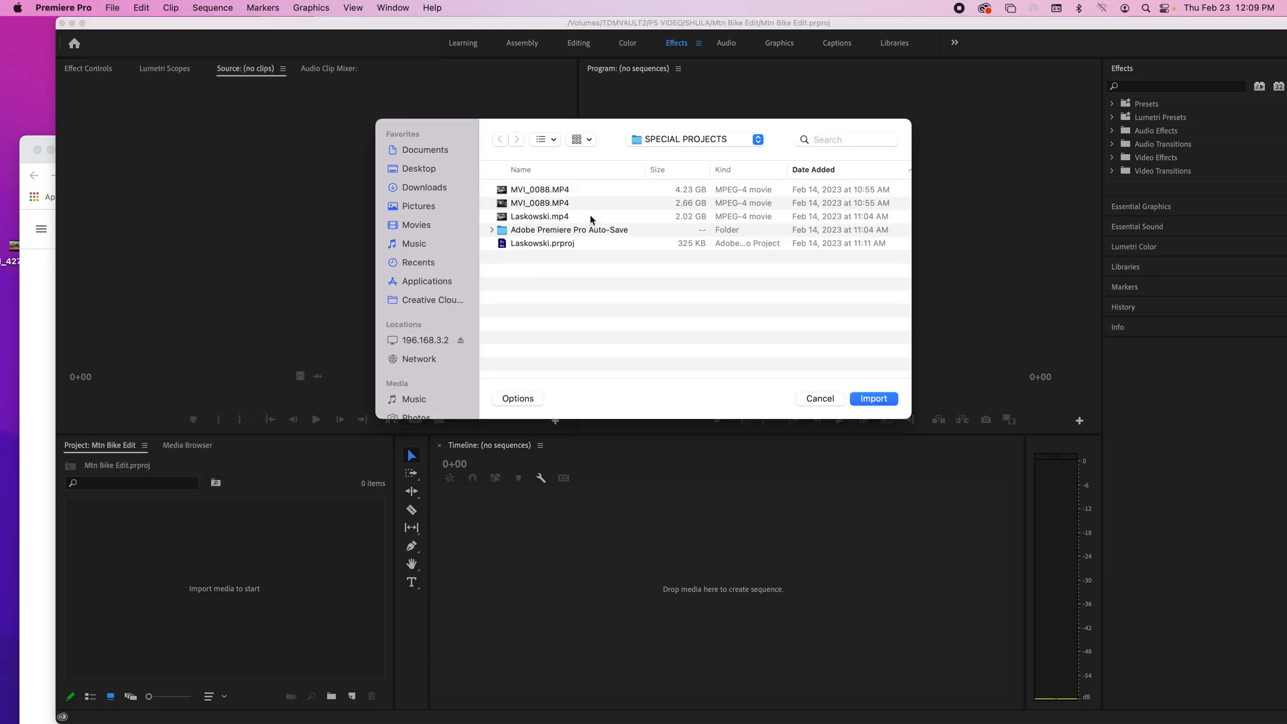
left_click(726, 141)
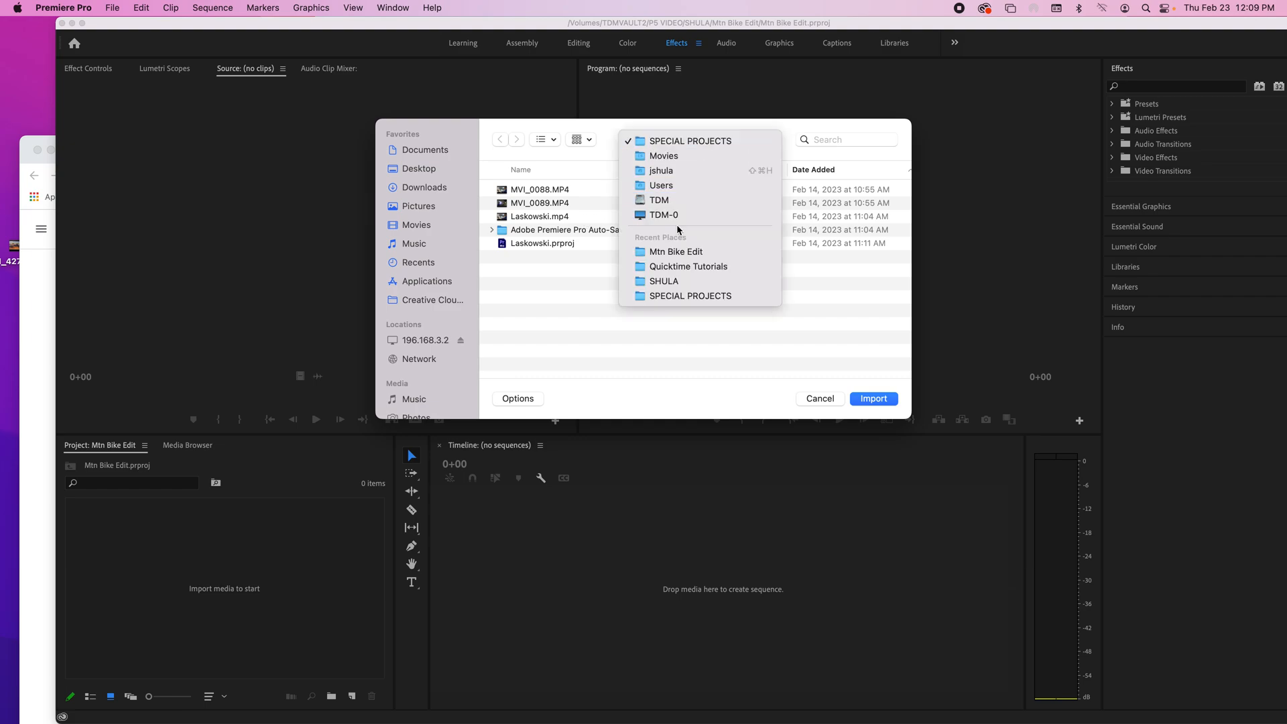
left_click(684, 281)
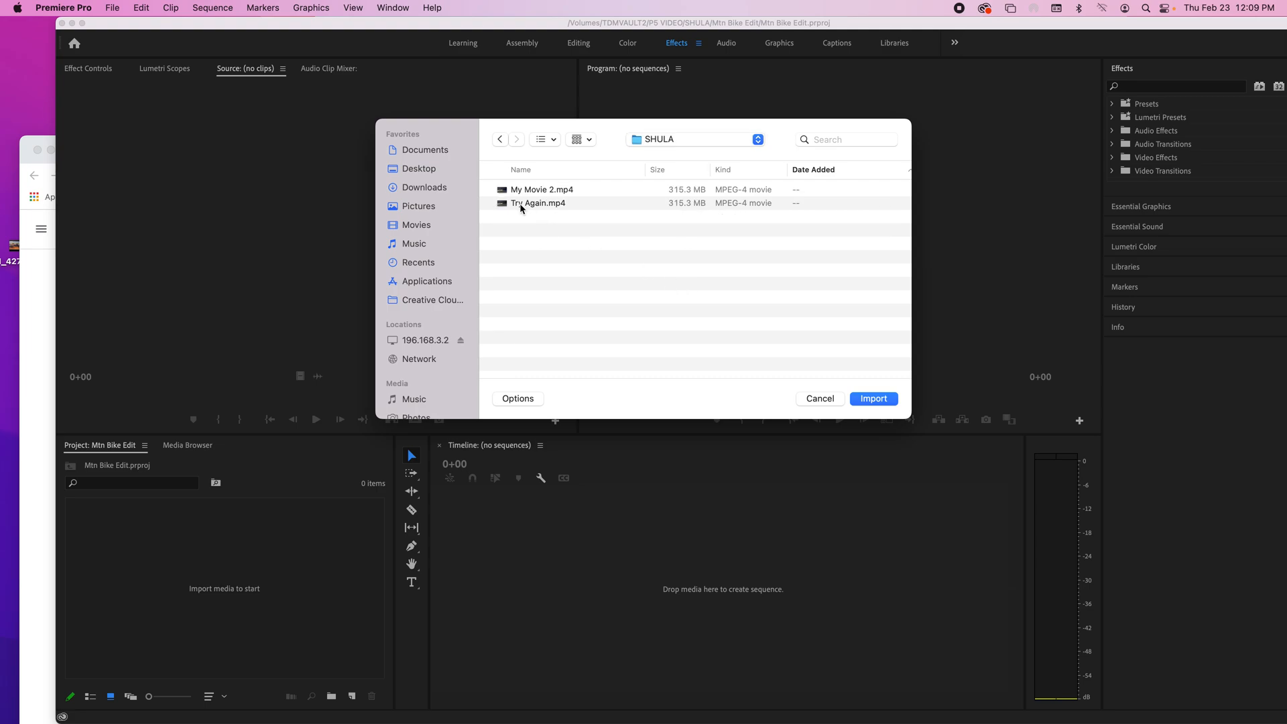
left_click(499, 140)
left_click(657, 143)
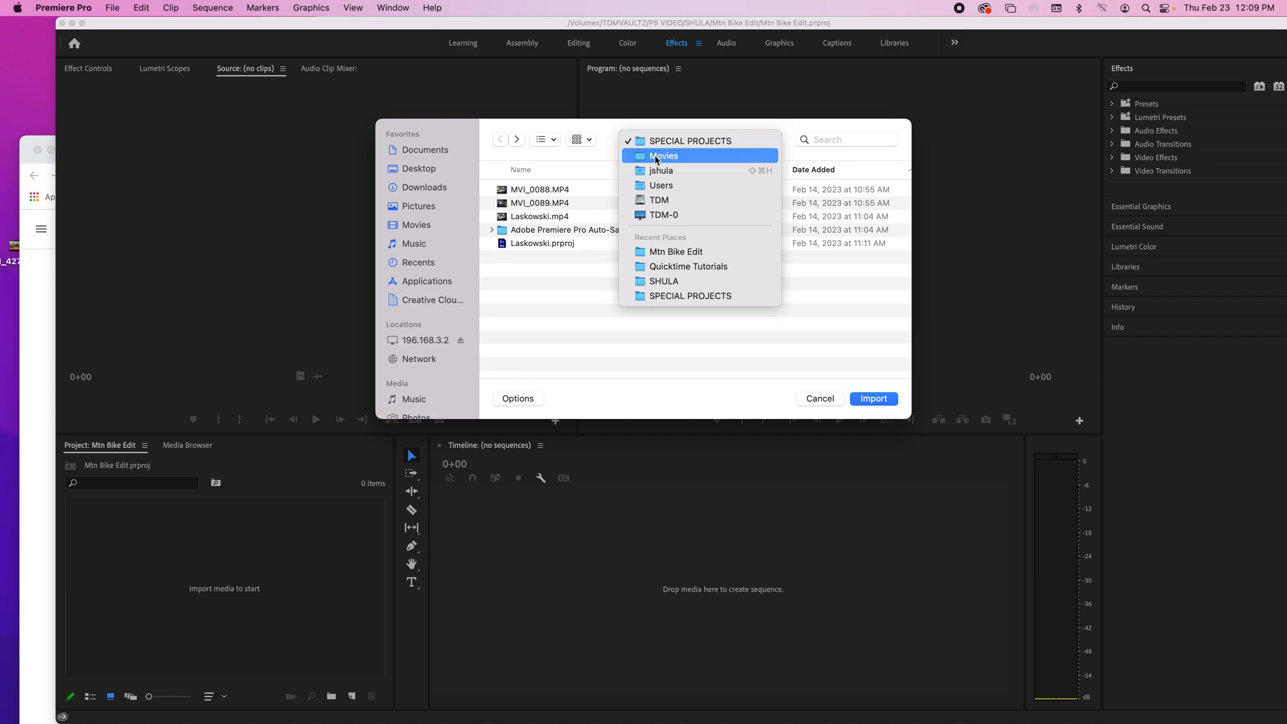
left_click(685, 252)
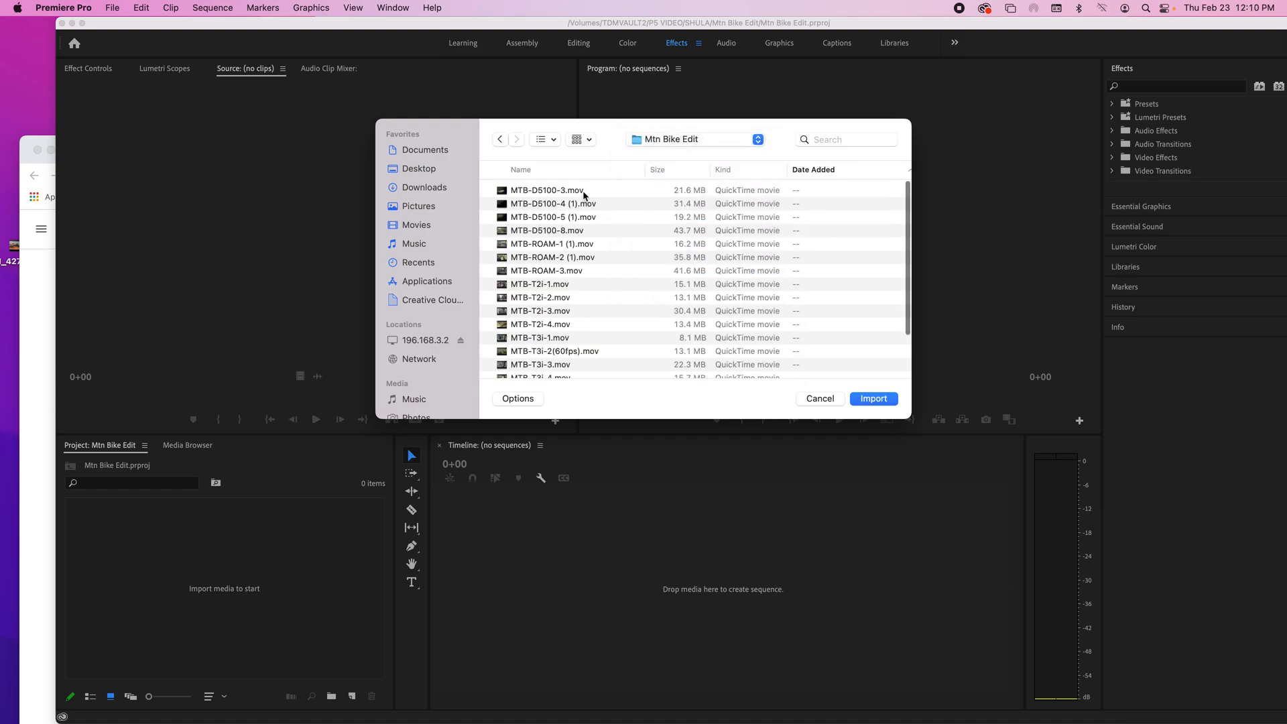
scroll(586, 196, "down", 4)
scroll(585, 196, "up", 4)
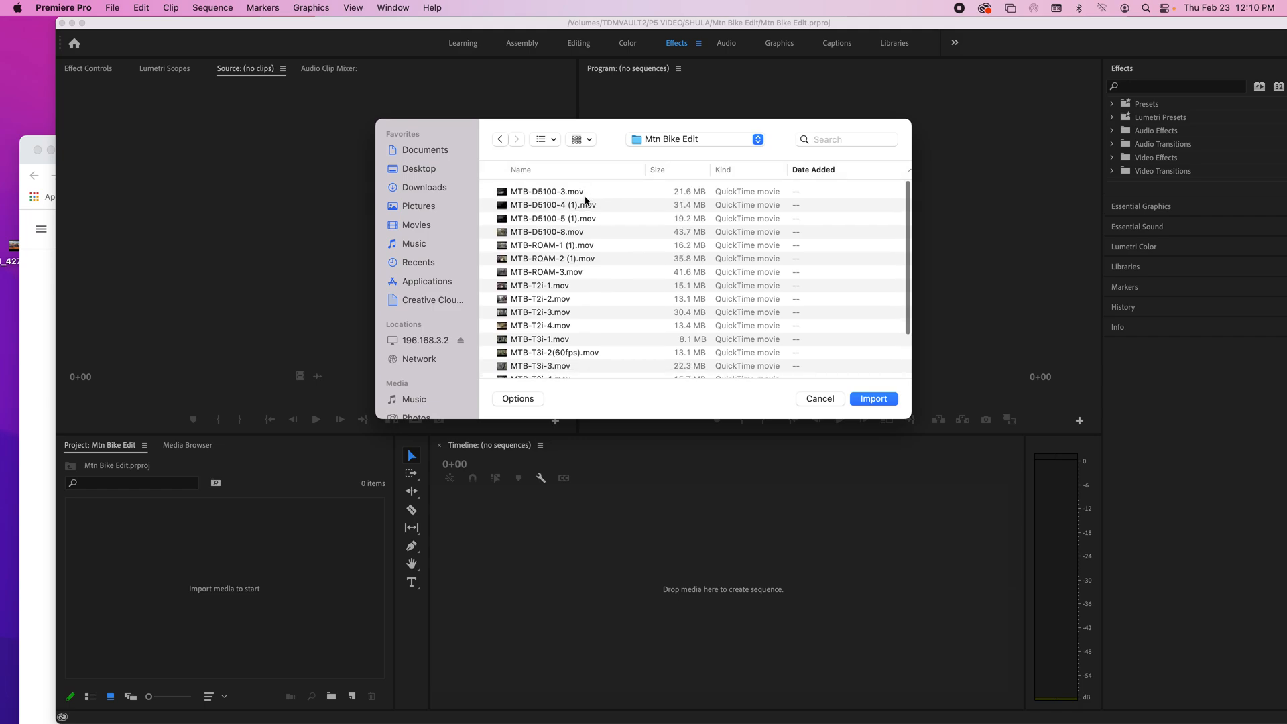
scroll(585, 201, "down", 4)
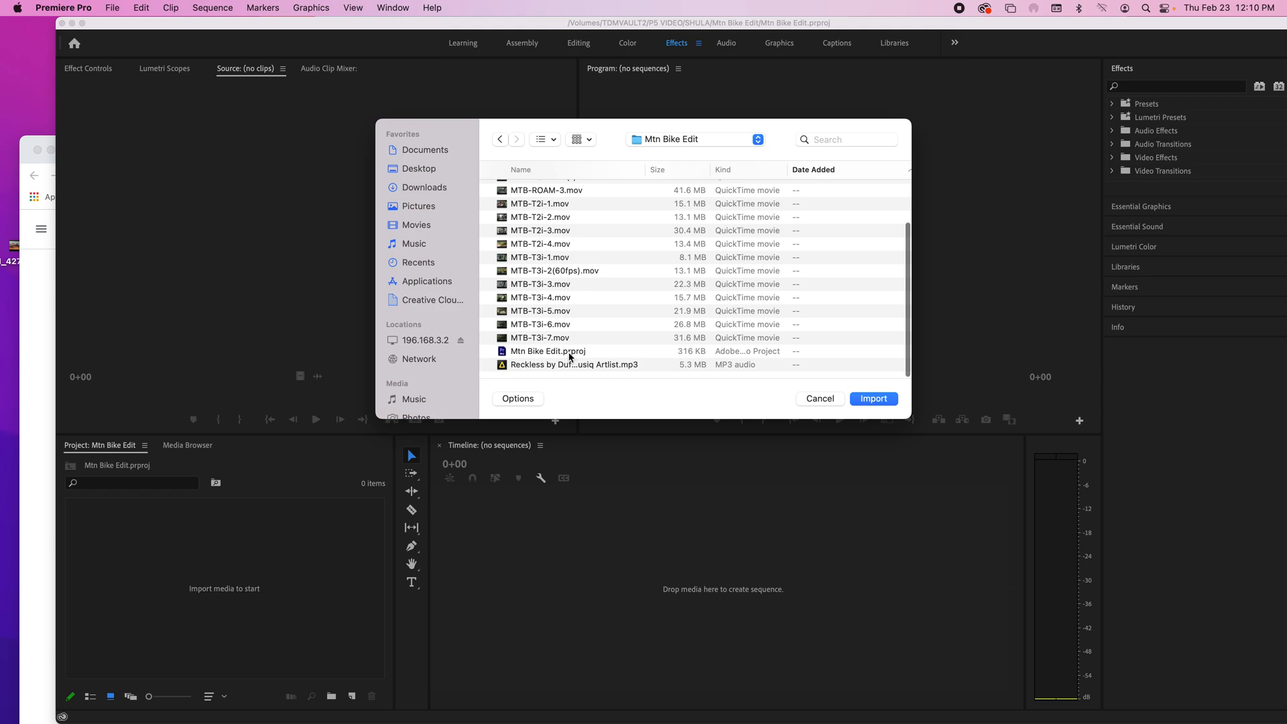
left_click(864, 400)
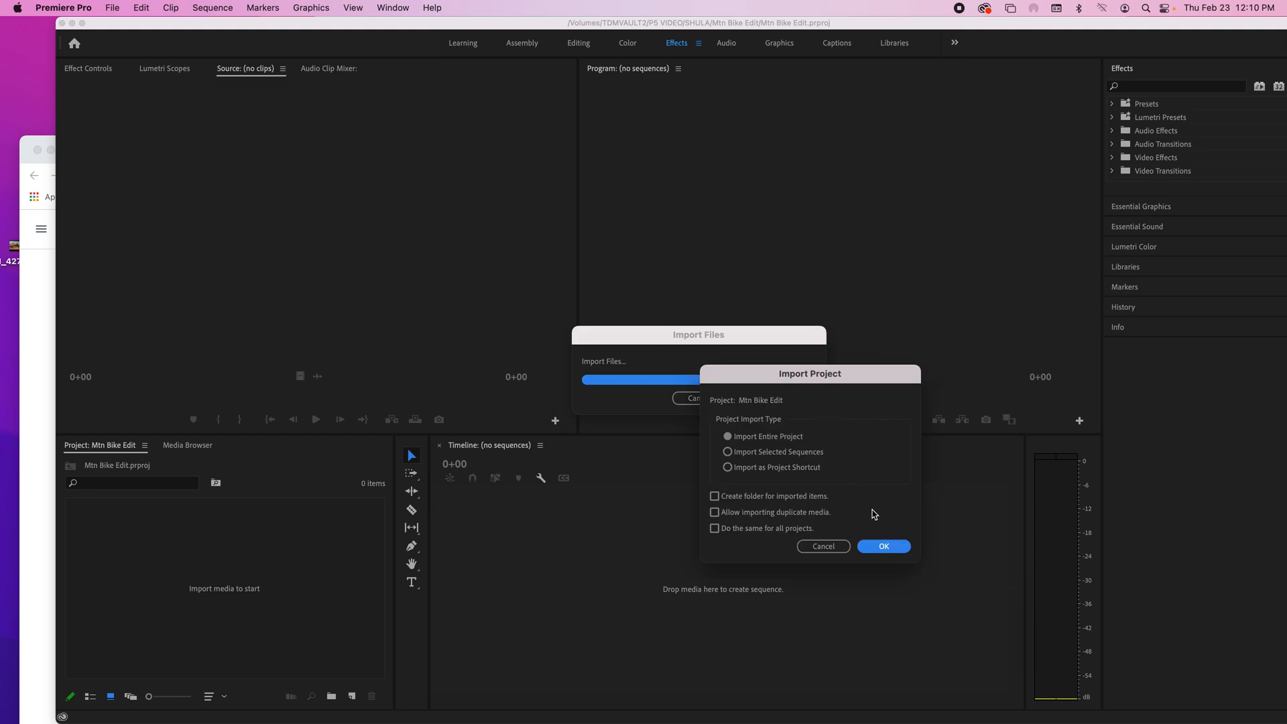
left_click(886, 547)
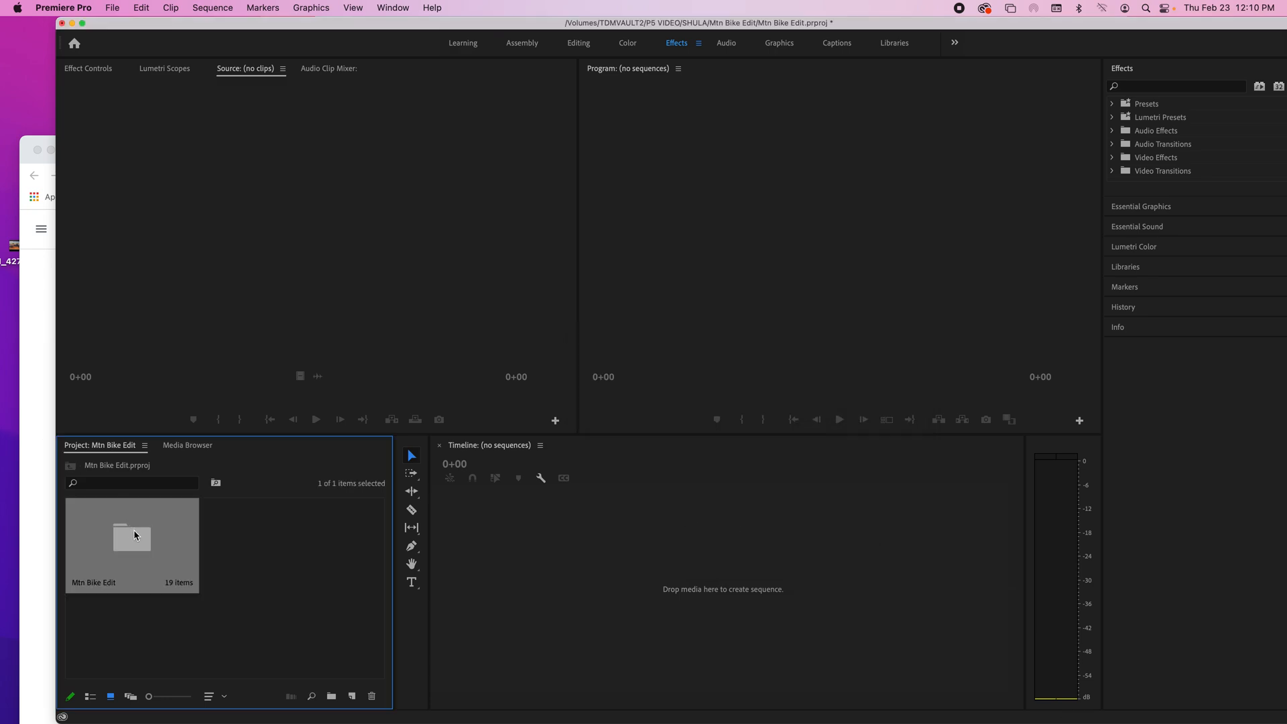
Step: Open the imported Mtn Bike Edit bin, check its clips and music track, and return to the project's root level
double_click(135, 535)
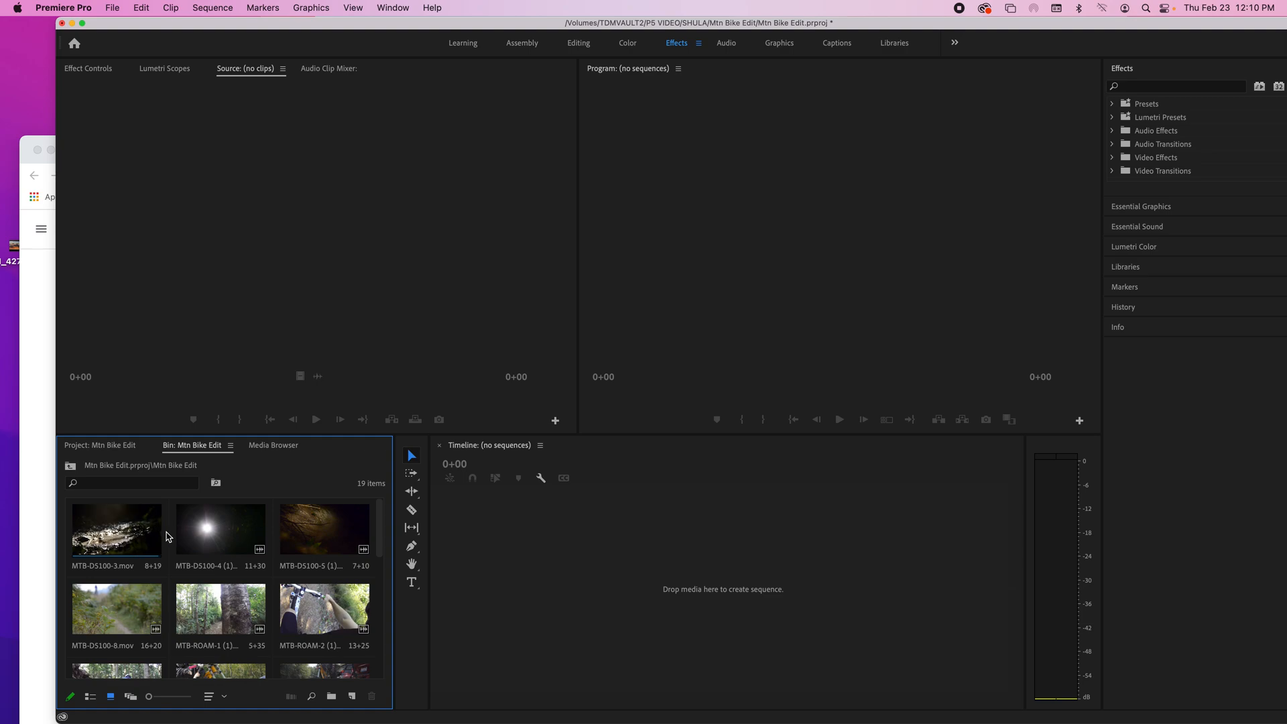
scroll(190, 536, "down", 5)
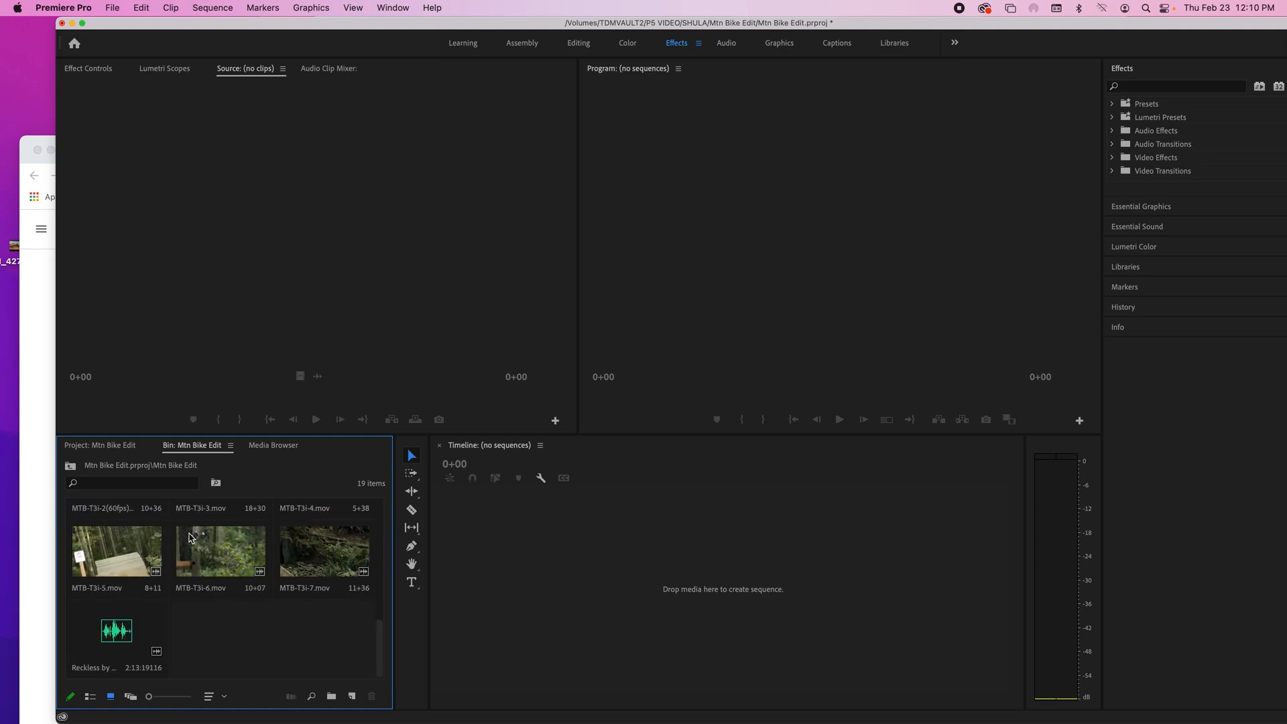
left_click(73, 469)
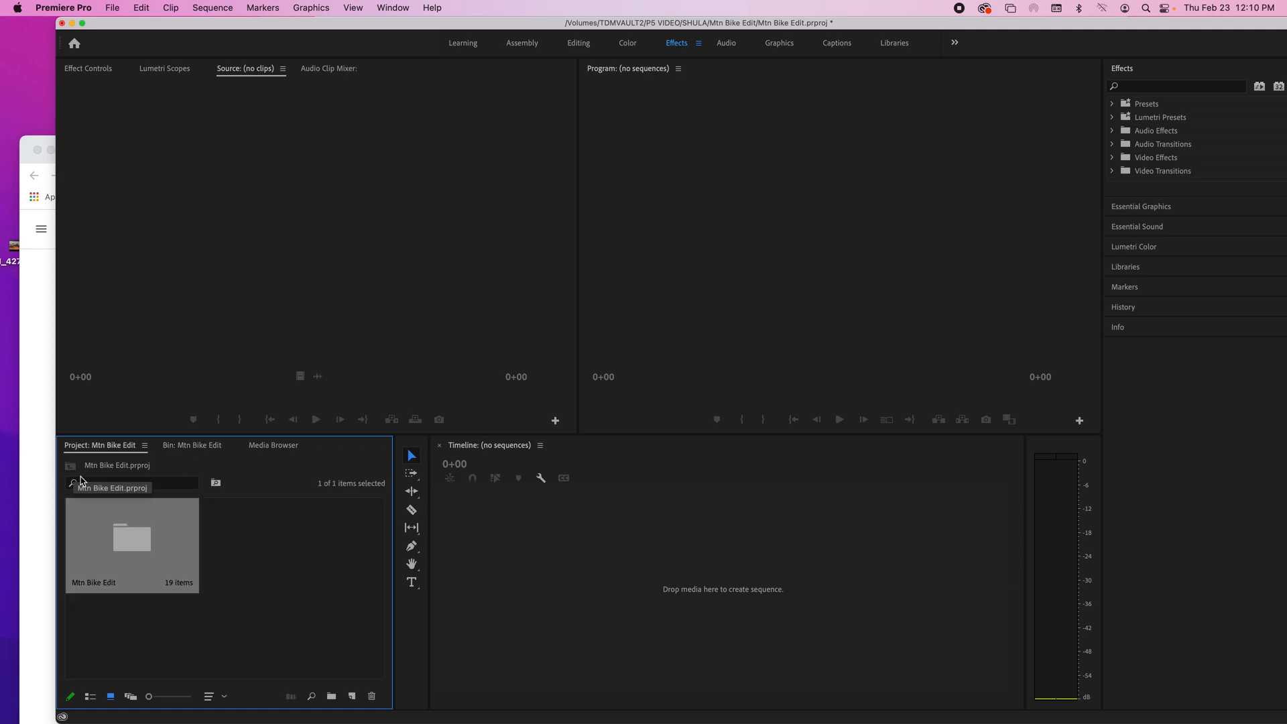
Step: Try to add a new bin to the project beside the Mtn Bike Edit bin
left_click(332, 697)
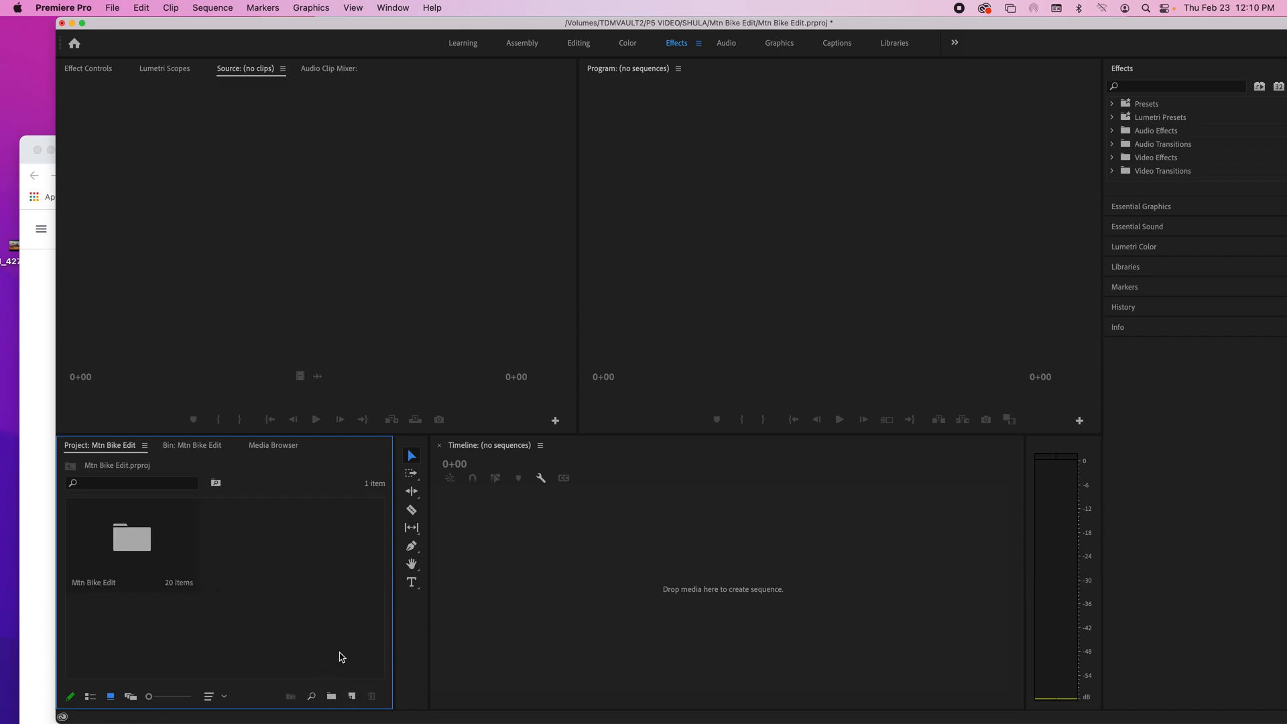
left_click(332, 698)
left_click(282, 621)
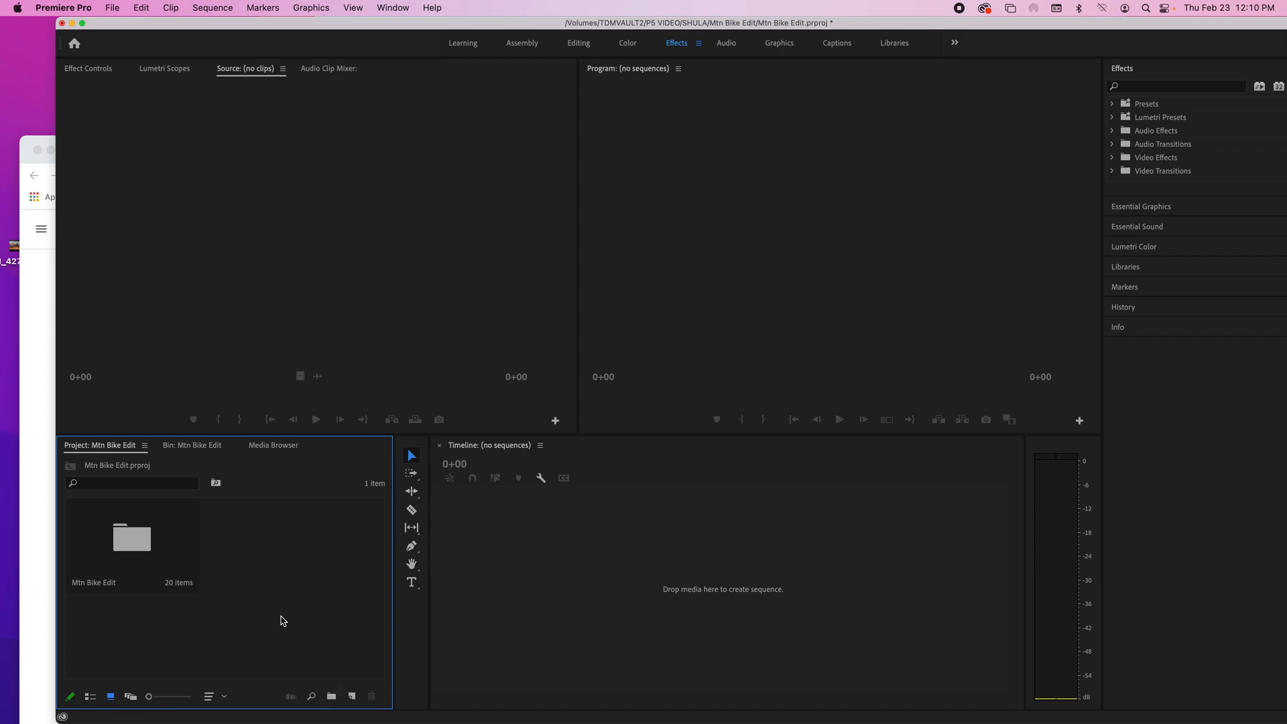
left_click(132, 552)
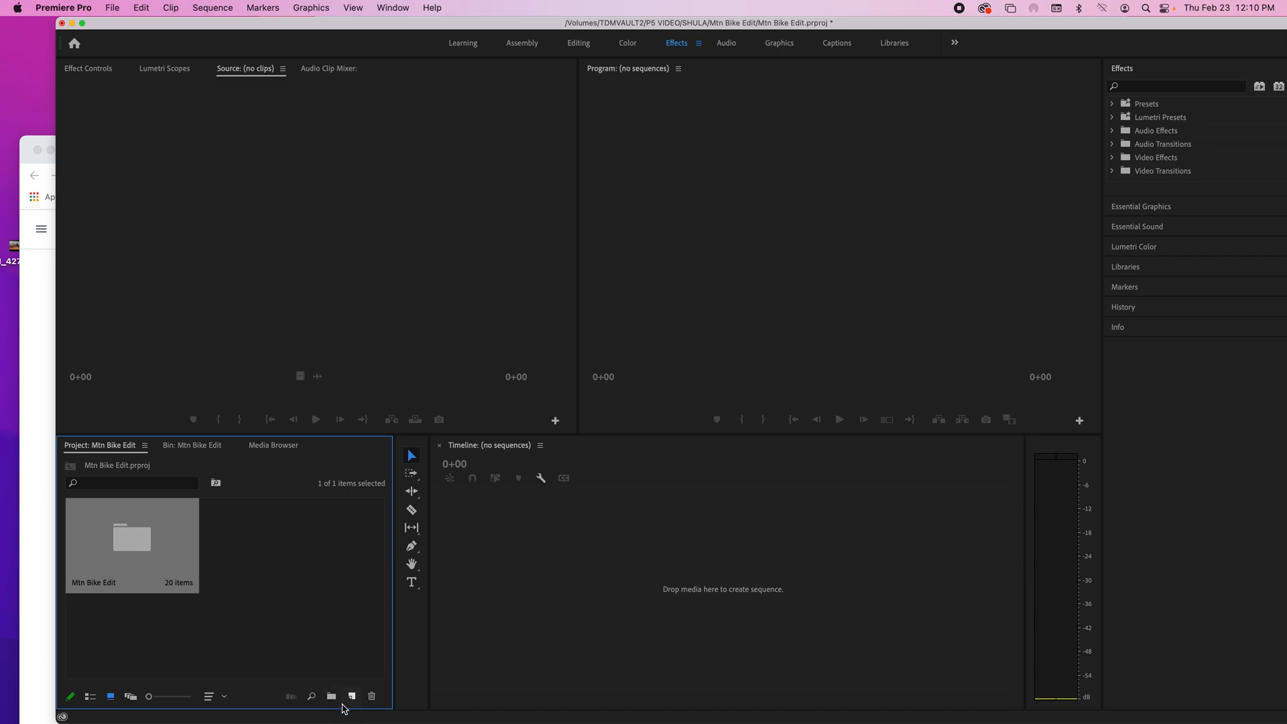
Step: Switch the project's items to list view and check the contents of the Mtn Bike Edit bin
left_click(91, 700)
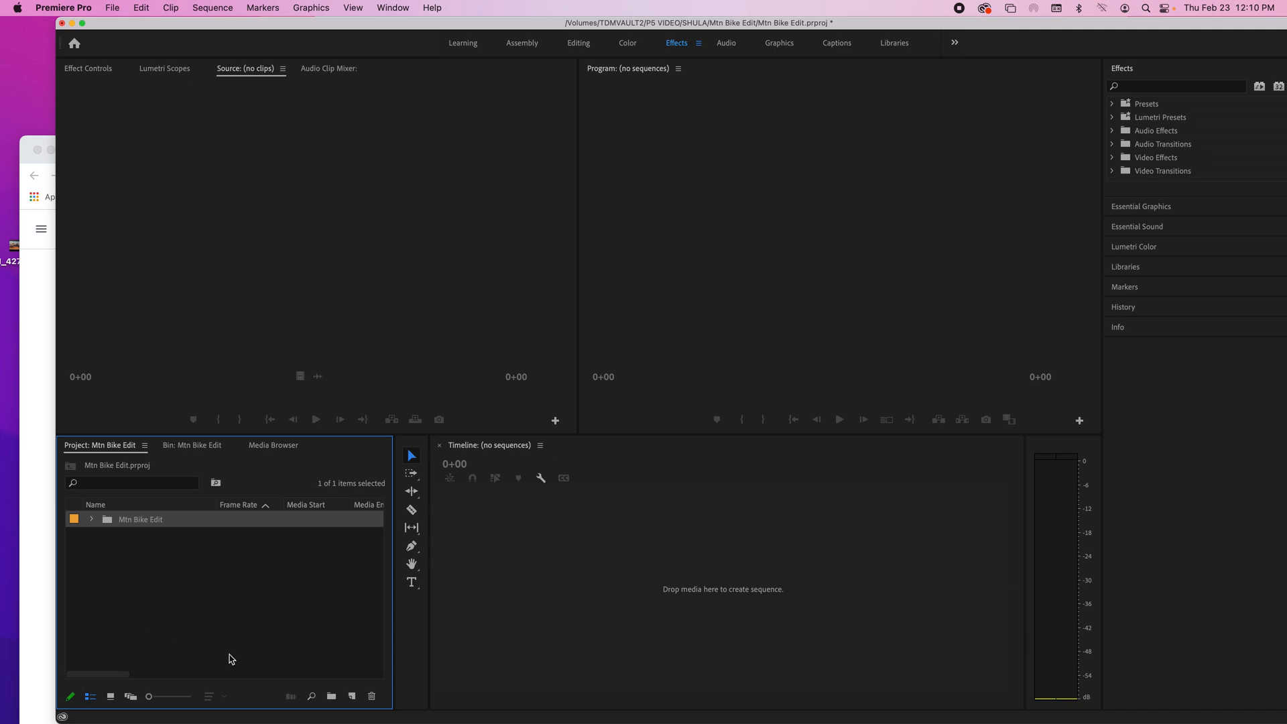
left_click(333, 699)
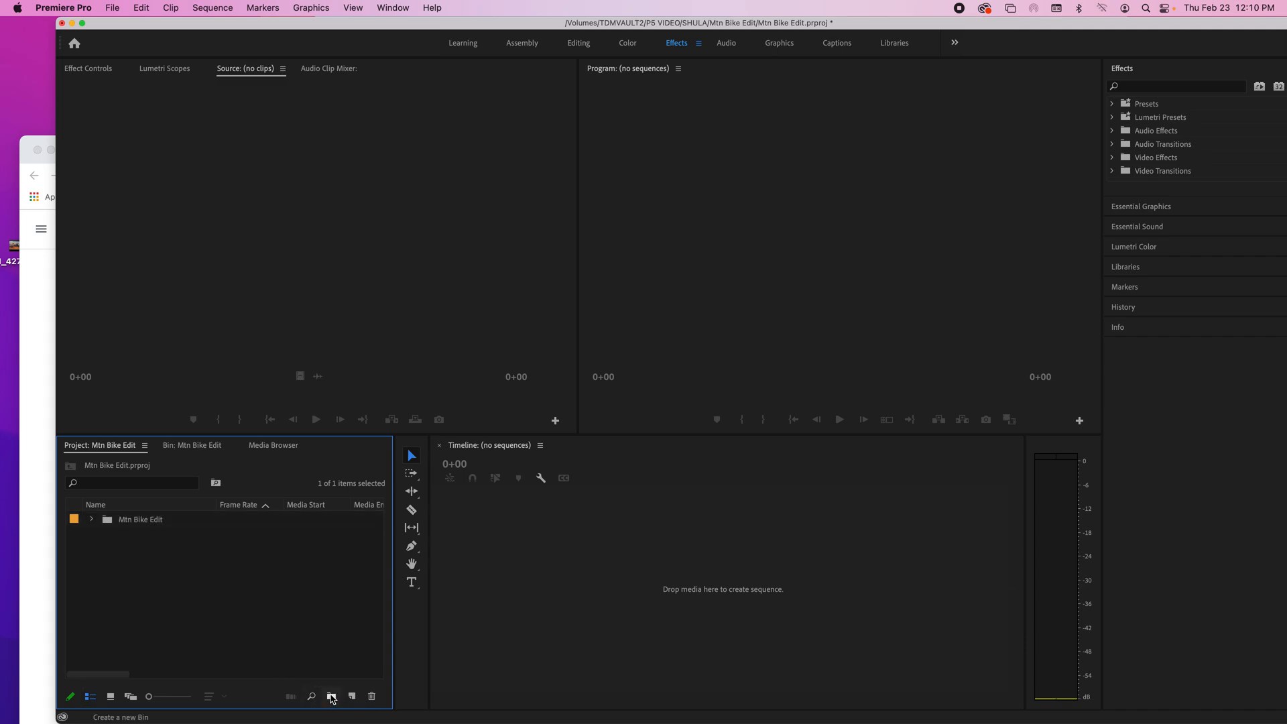
left_click(136, 558)
double_click(170, 569)
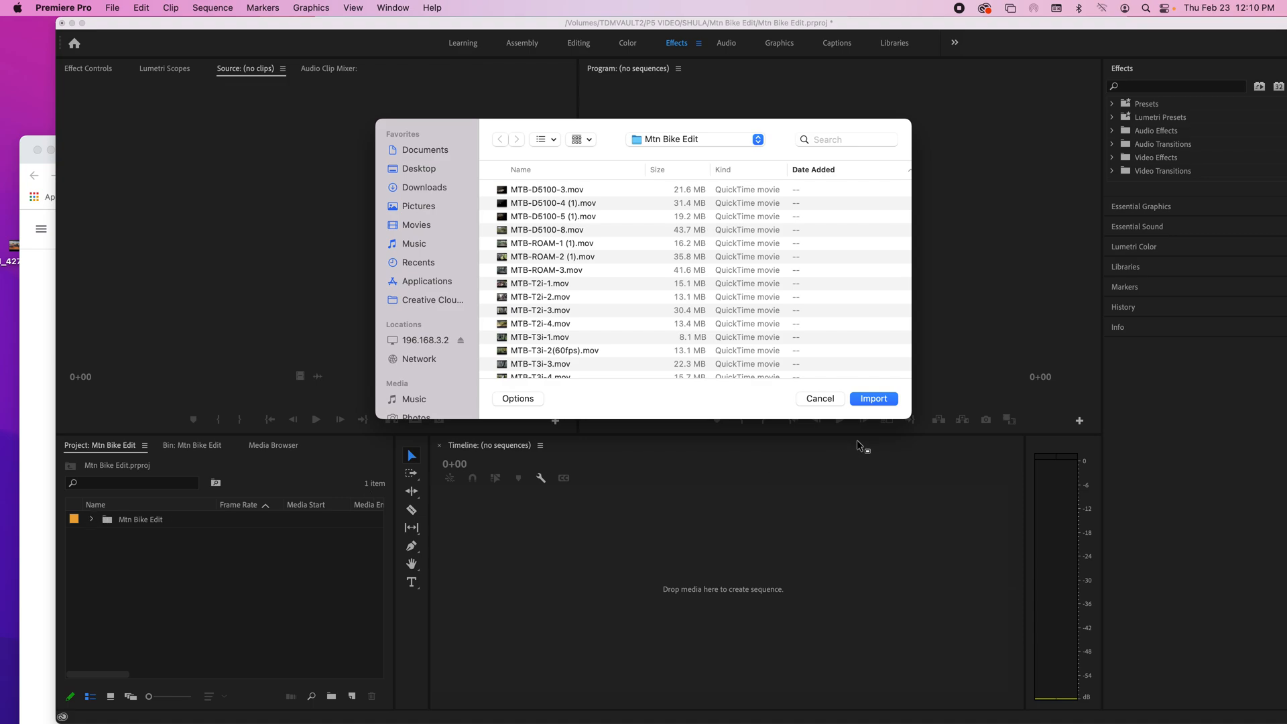
left_click(819, 399)
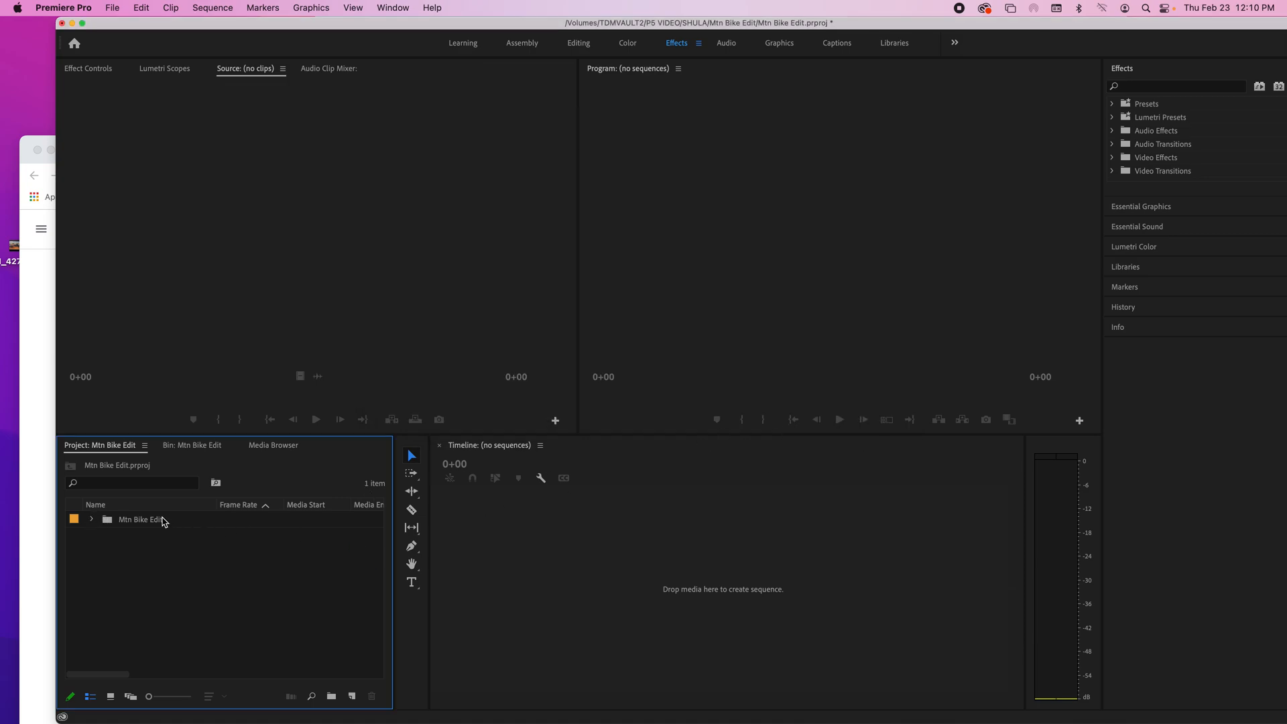
left_click(91, 519)
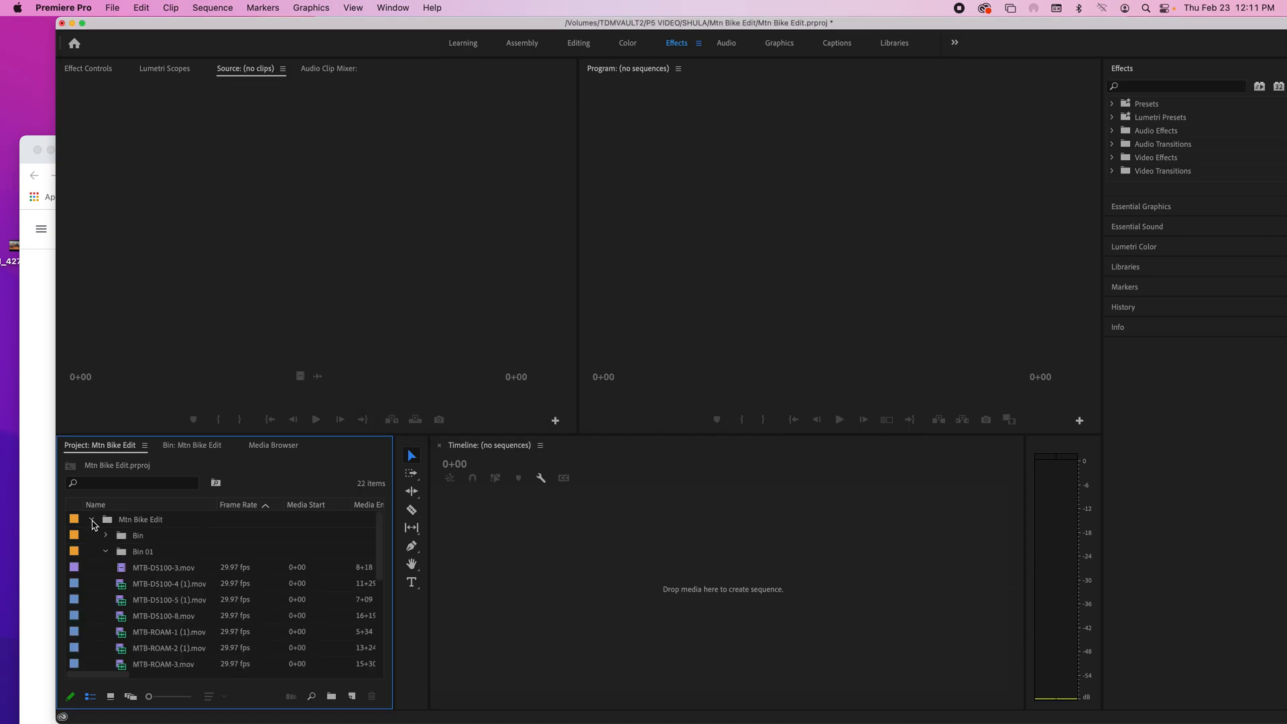
left_click(92, 521)
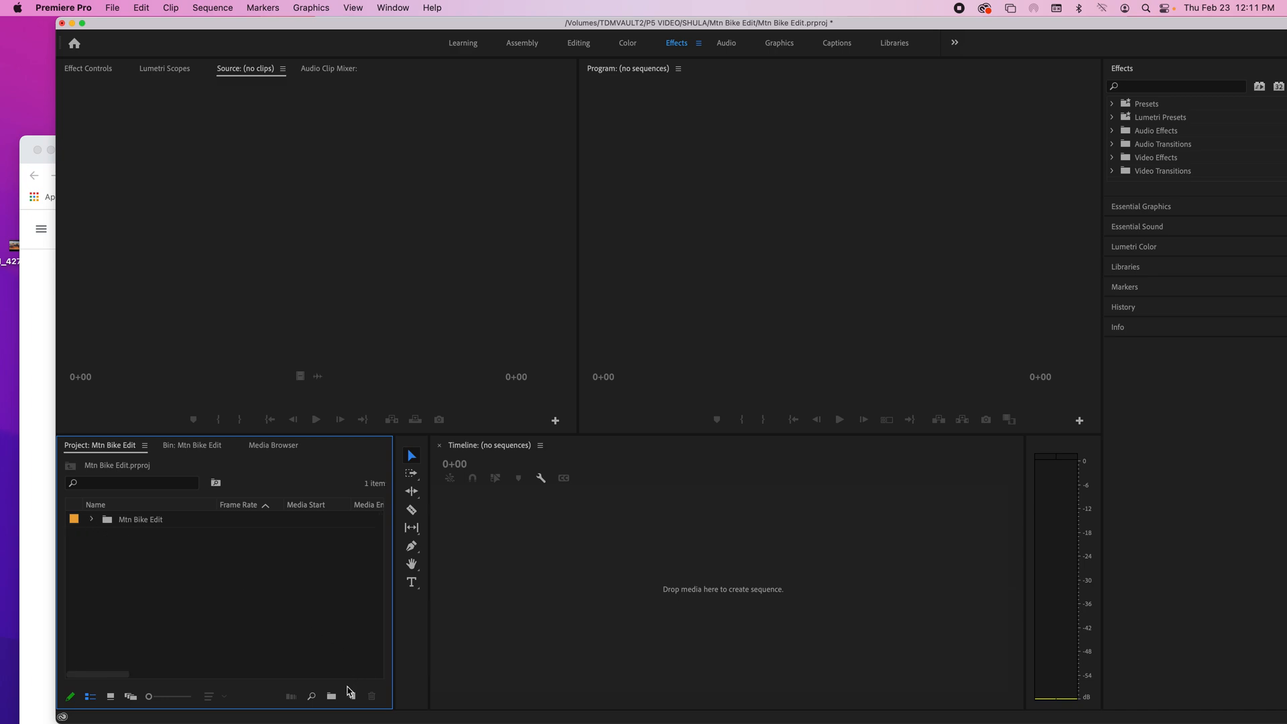
Step: Create a bin named Other at the project's root level
left_click(331, 696)
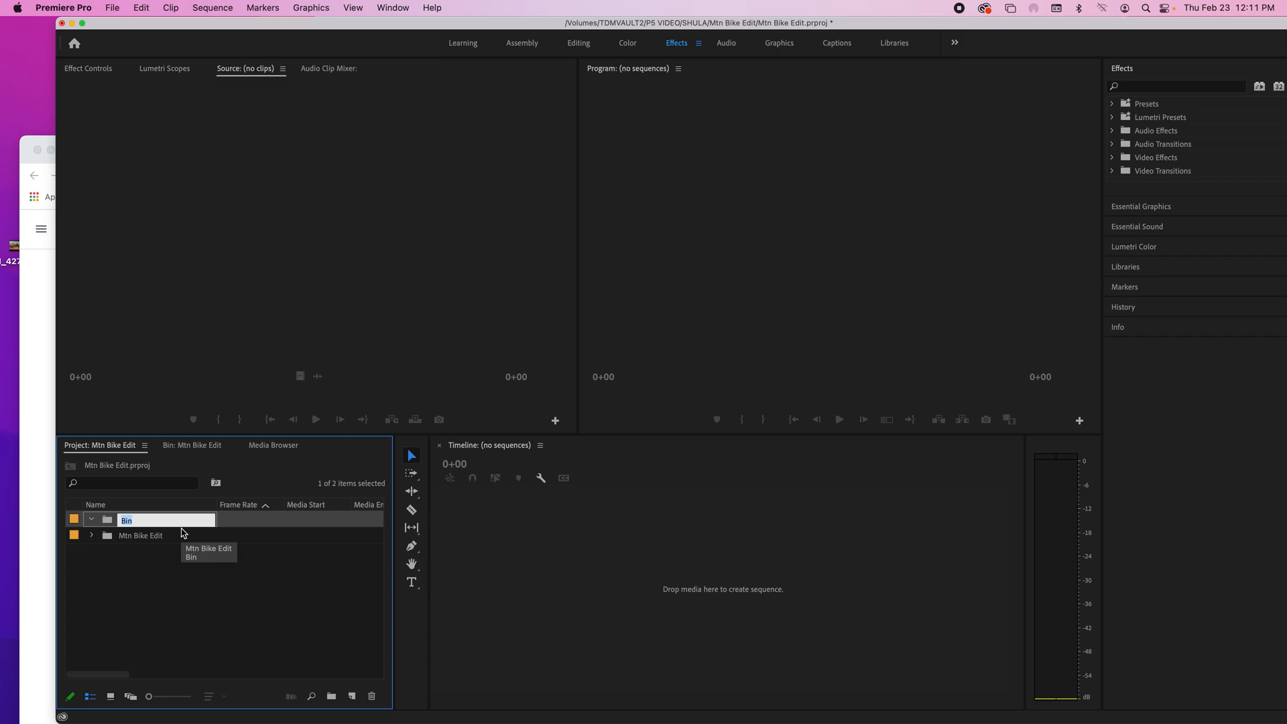
type("Other")
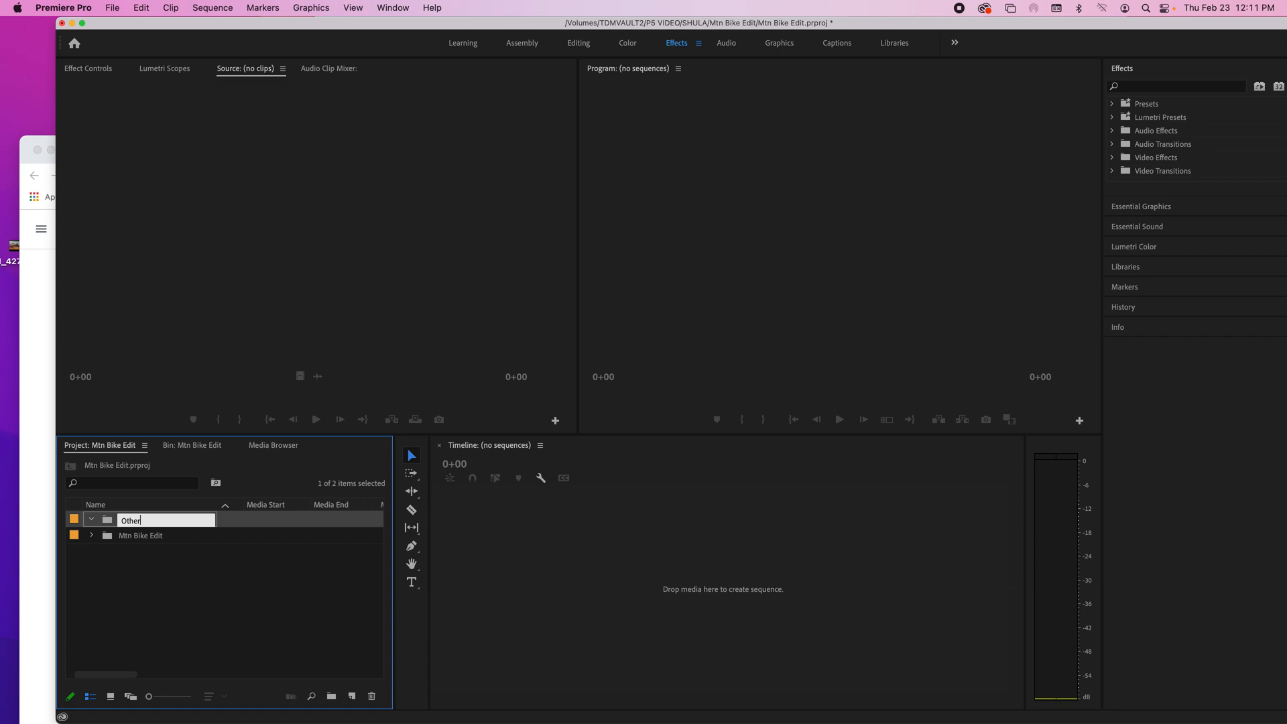
left_click(93, 521)
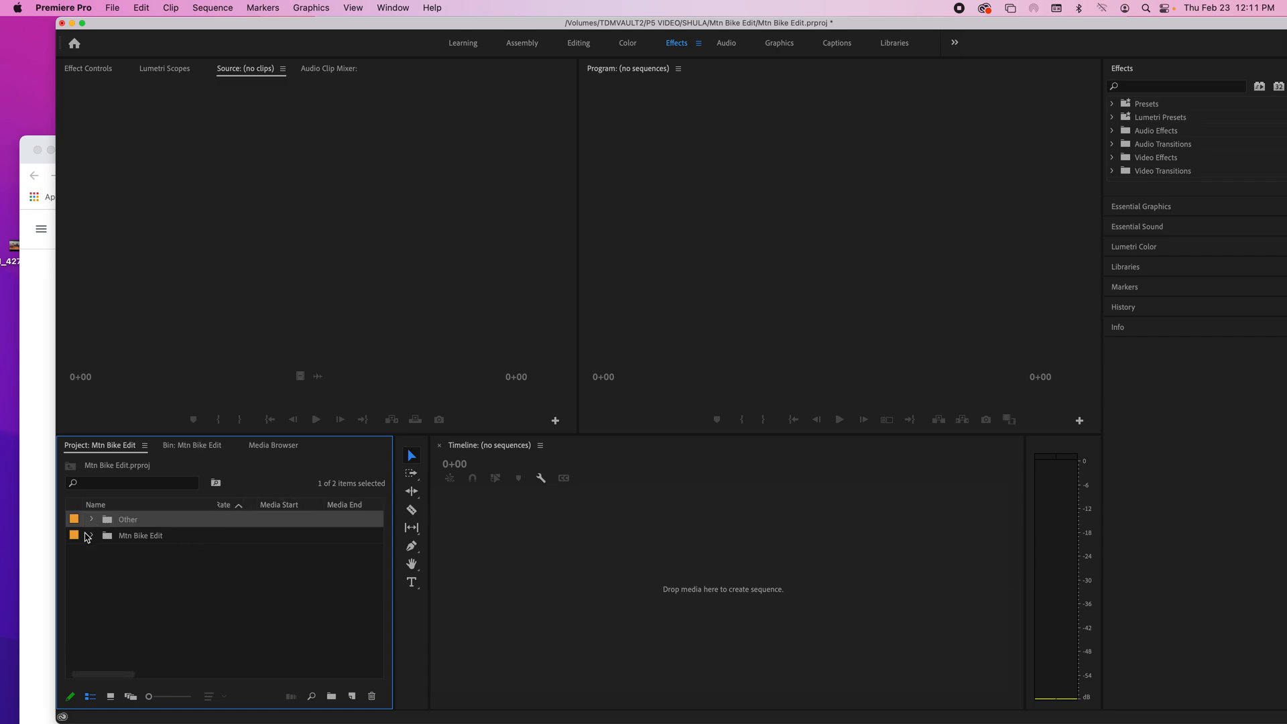
Step: Expand the Mtn Bike Edit bin, load MTB-D5100-3.mov in the Source monitor and play it
left_click(90, 536)
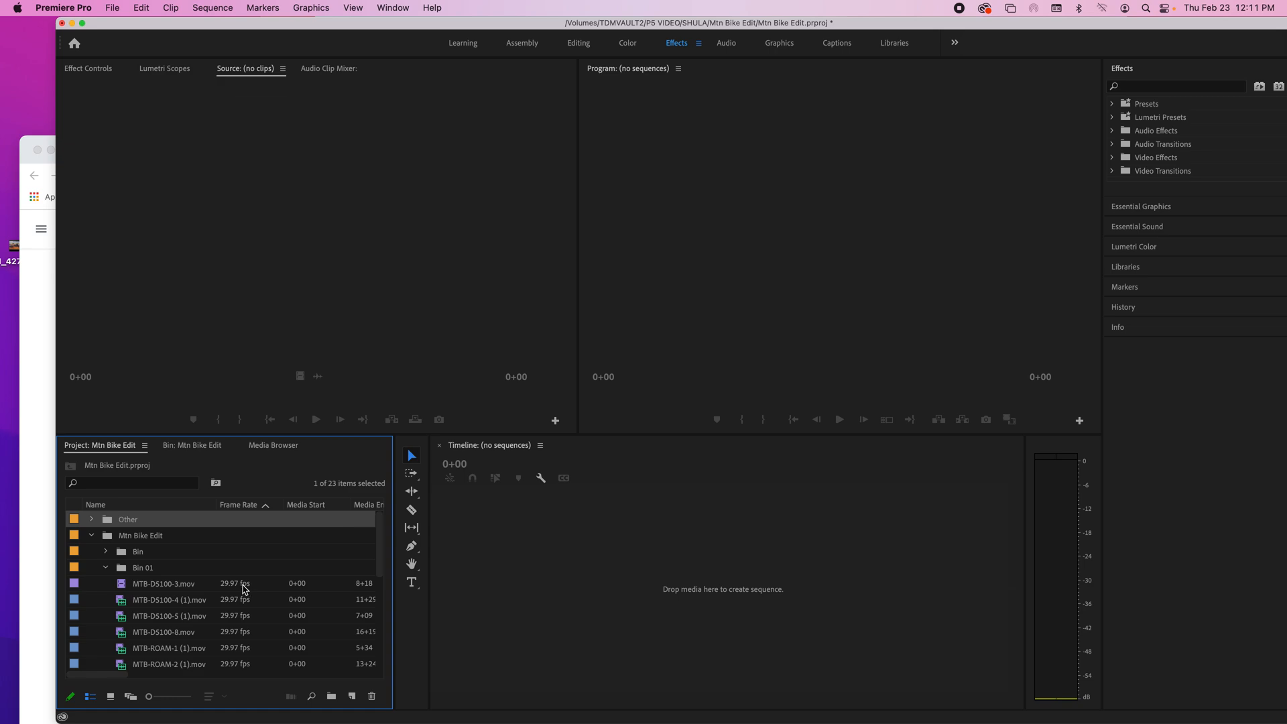
double_click(124, 590)
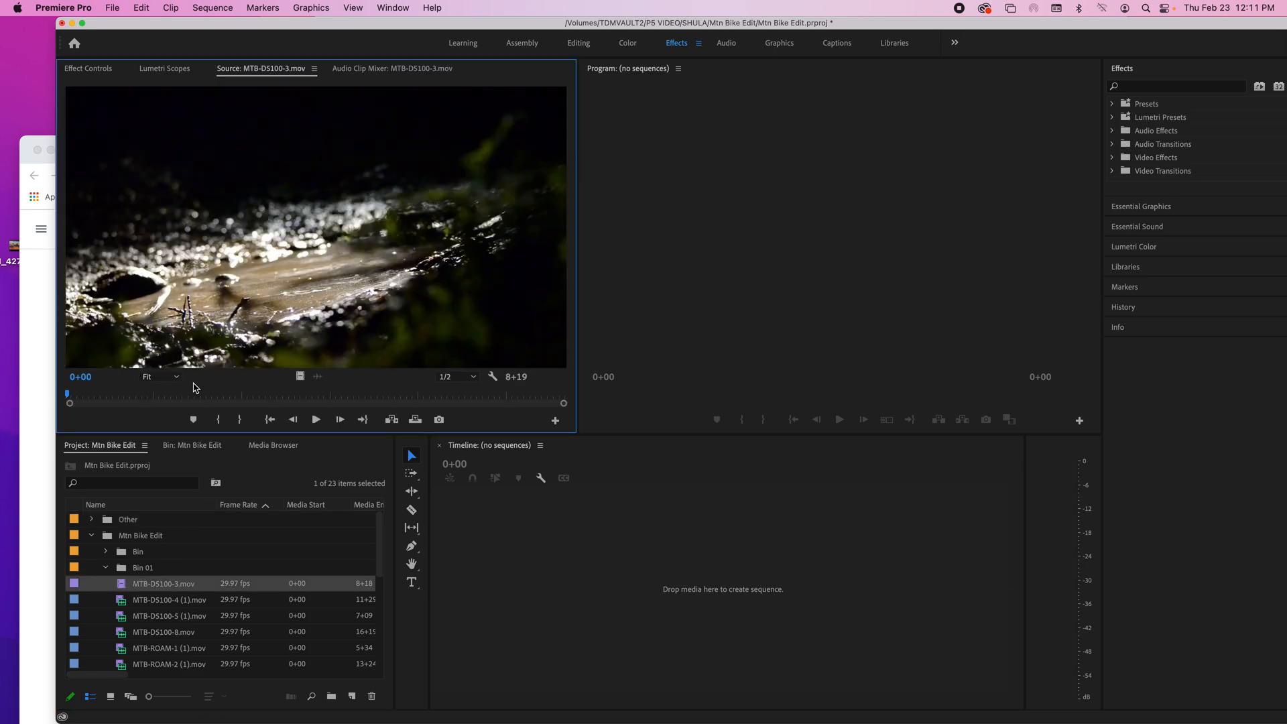
left_click(318, 420)
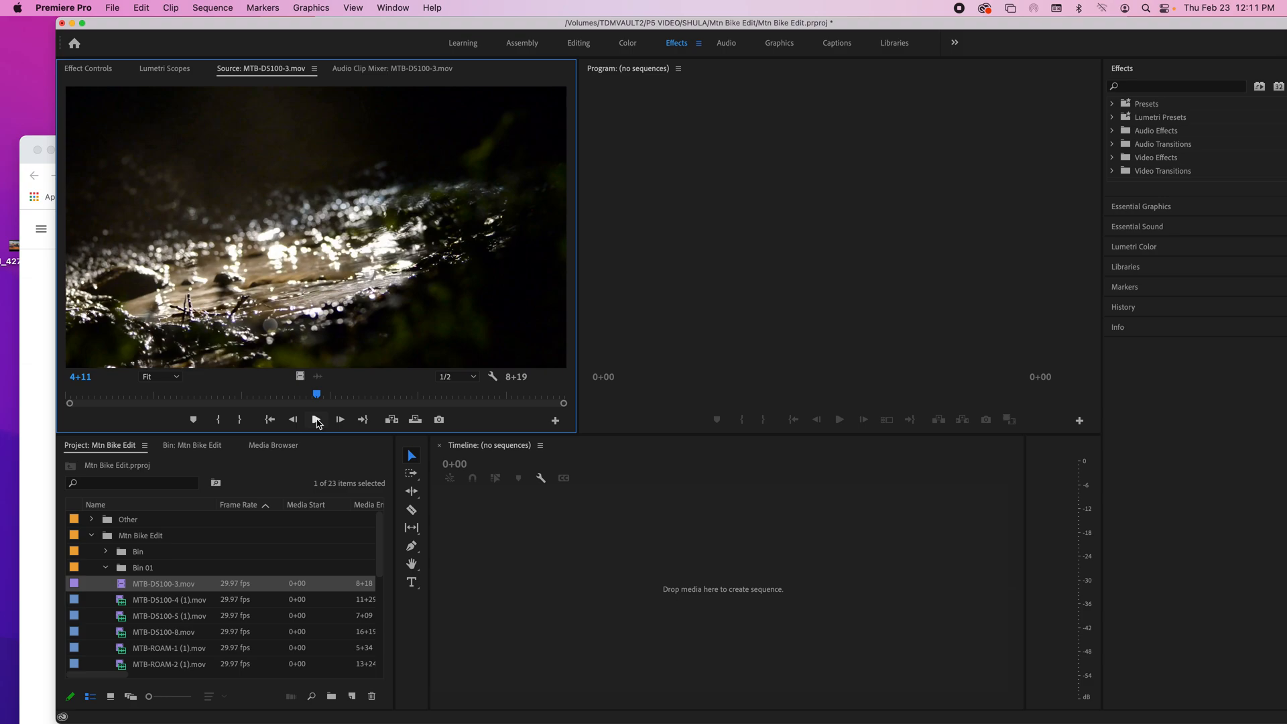
left_click(316, 419)
Step: Mark MTB-D5100-3.mov from 3+08 to 4+27 and place that range in the empty Timeline as a new sequence
left_click_drag(303, 397, 257, 400)
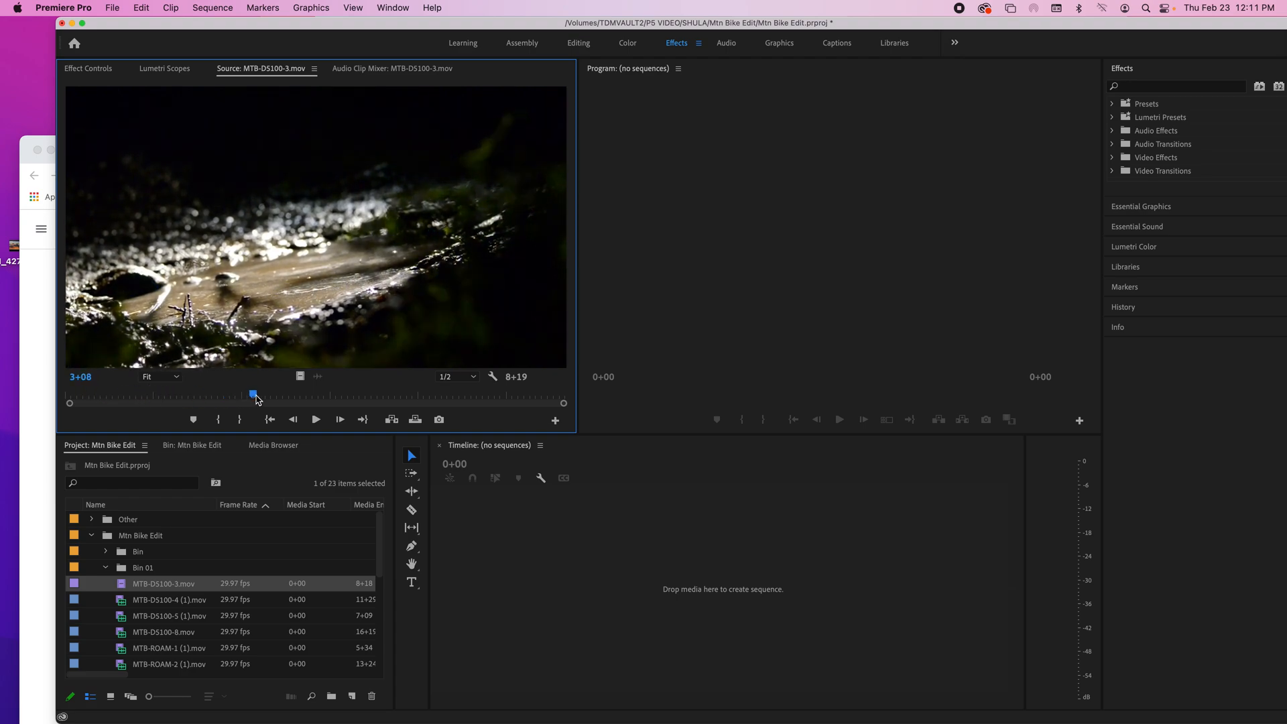
key("i")
key("space")
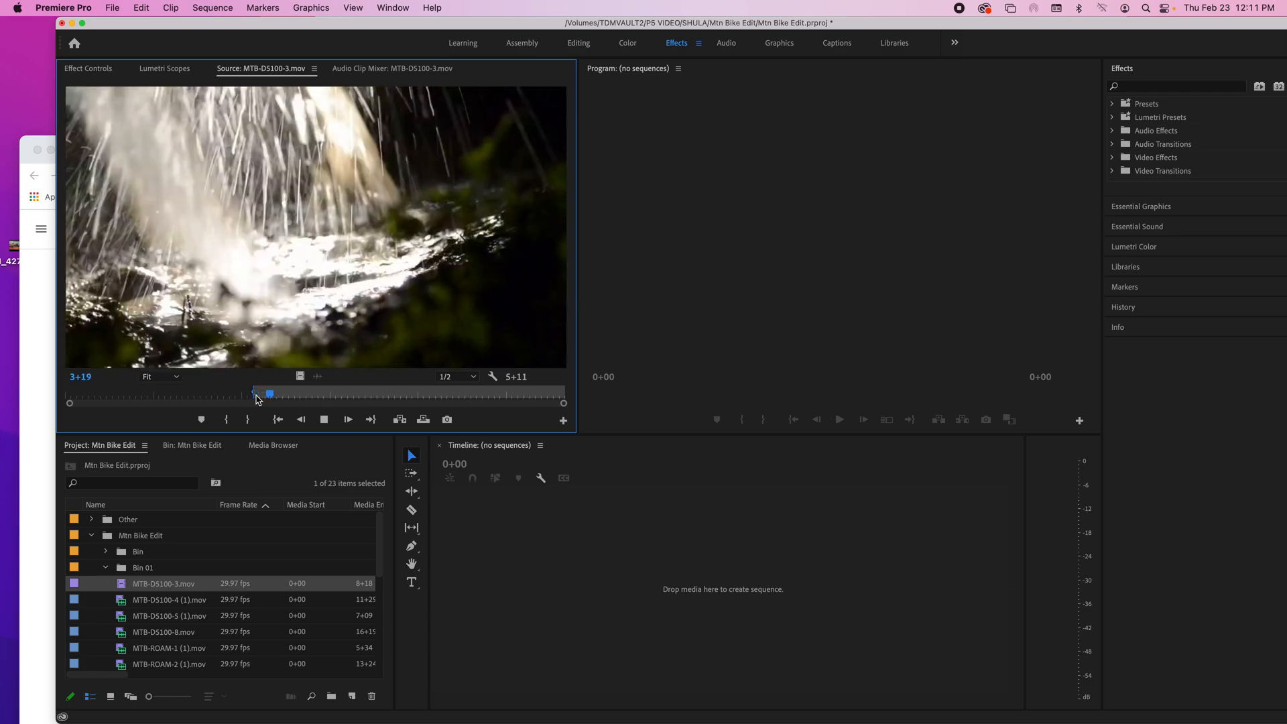
key("space")
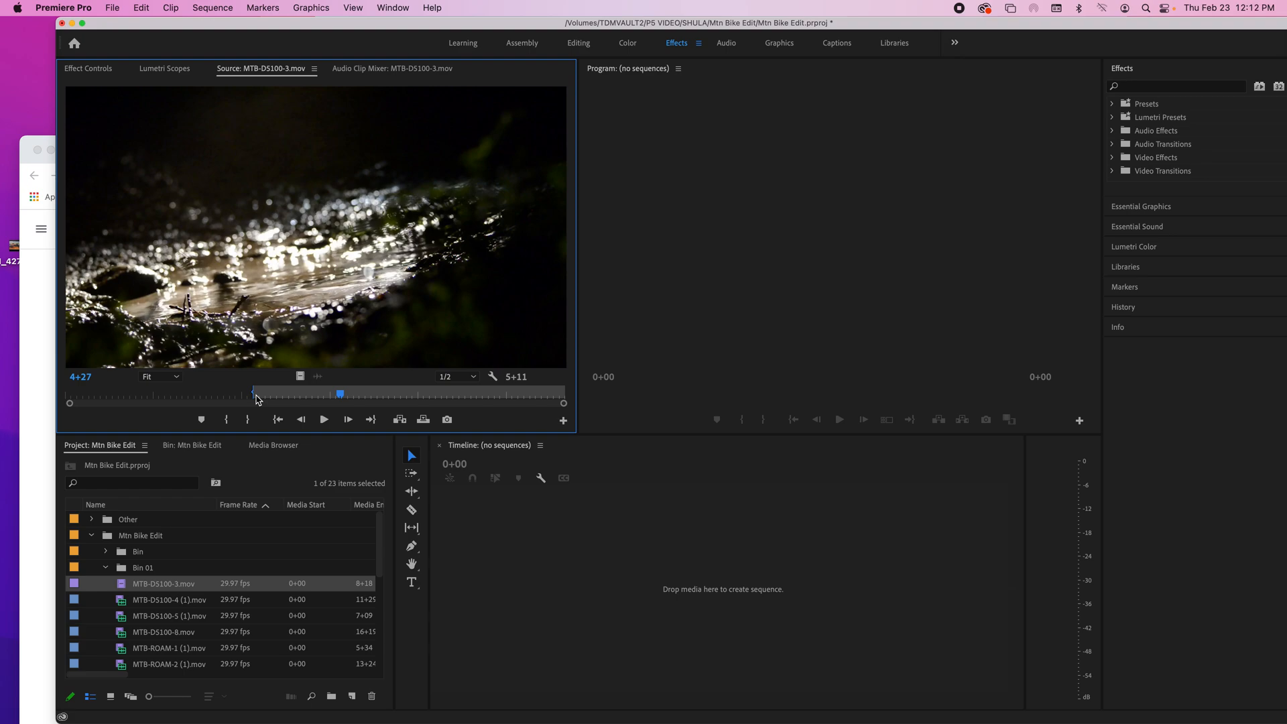
key("o")
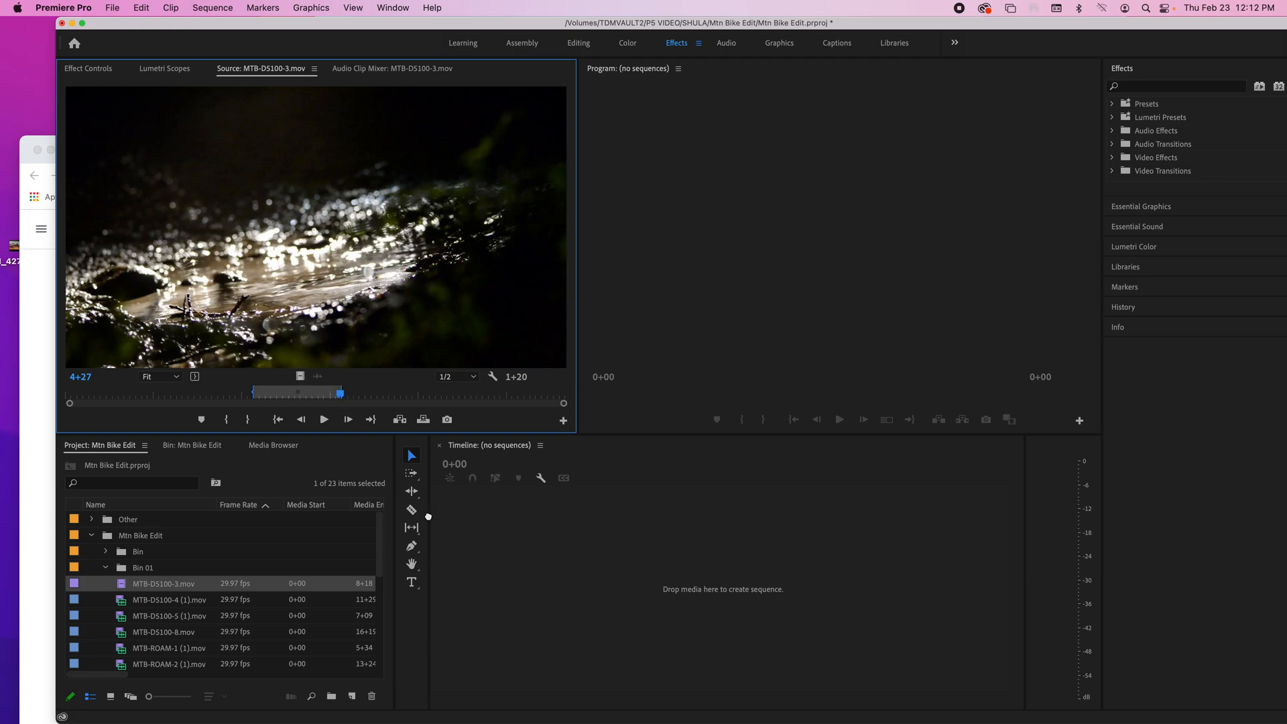
left_click_drag(428, 516, 447, 576)
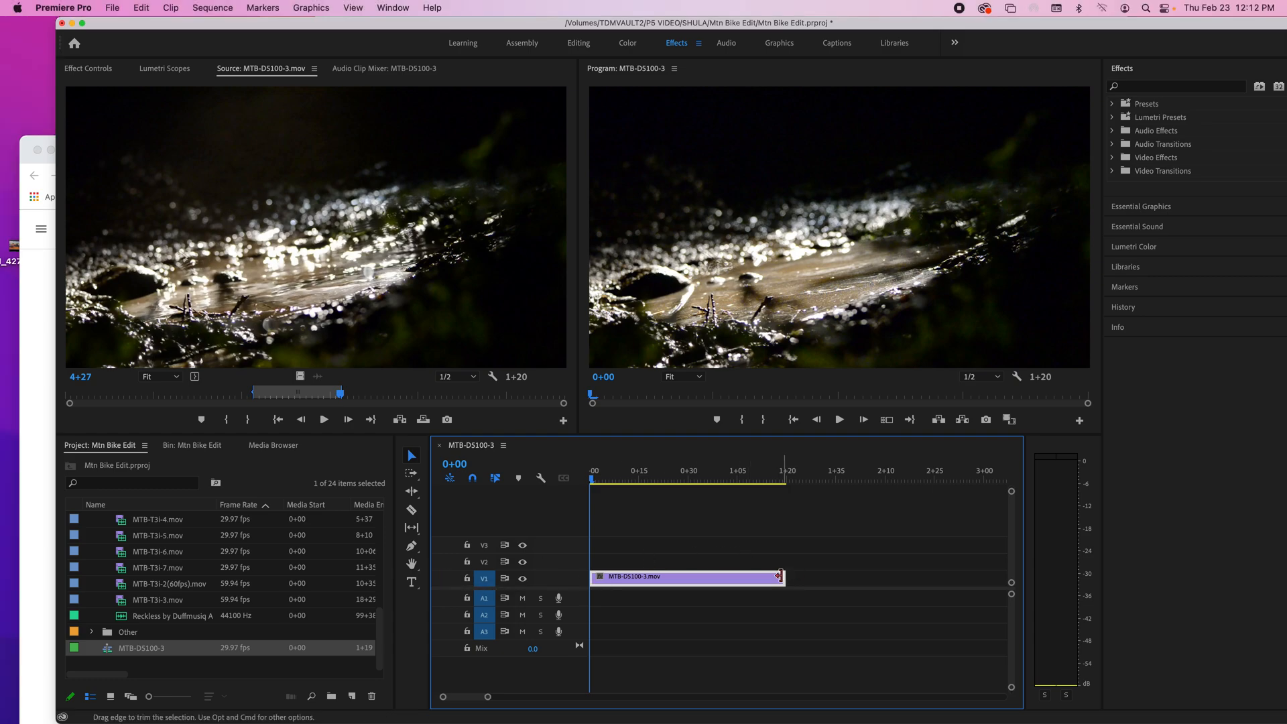
Step: Try trimming one frame off the Timeline clip's end, then split it at 0+39 with the Razor tool and select the second piece
mouse_move(783, 578)
left_mouse_down()
mouse_move(677, 578)
mouse_move(782, 578)
left_mouse_up()
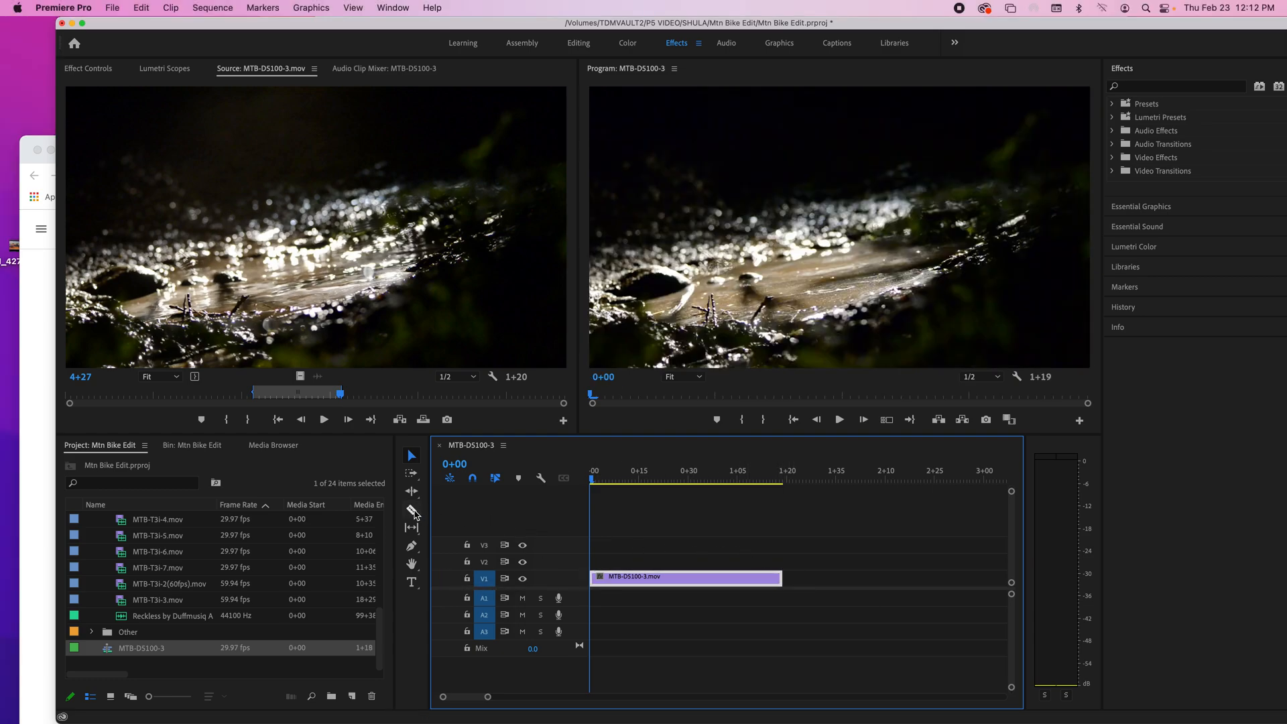
left_click(412, 511)
left_click(718, 578)
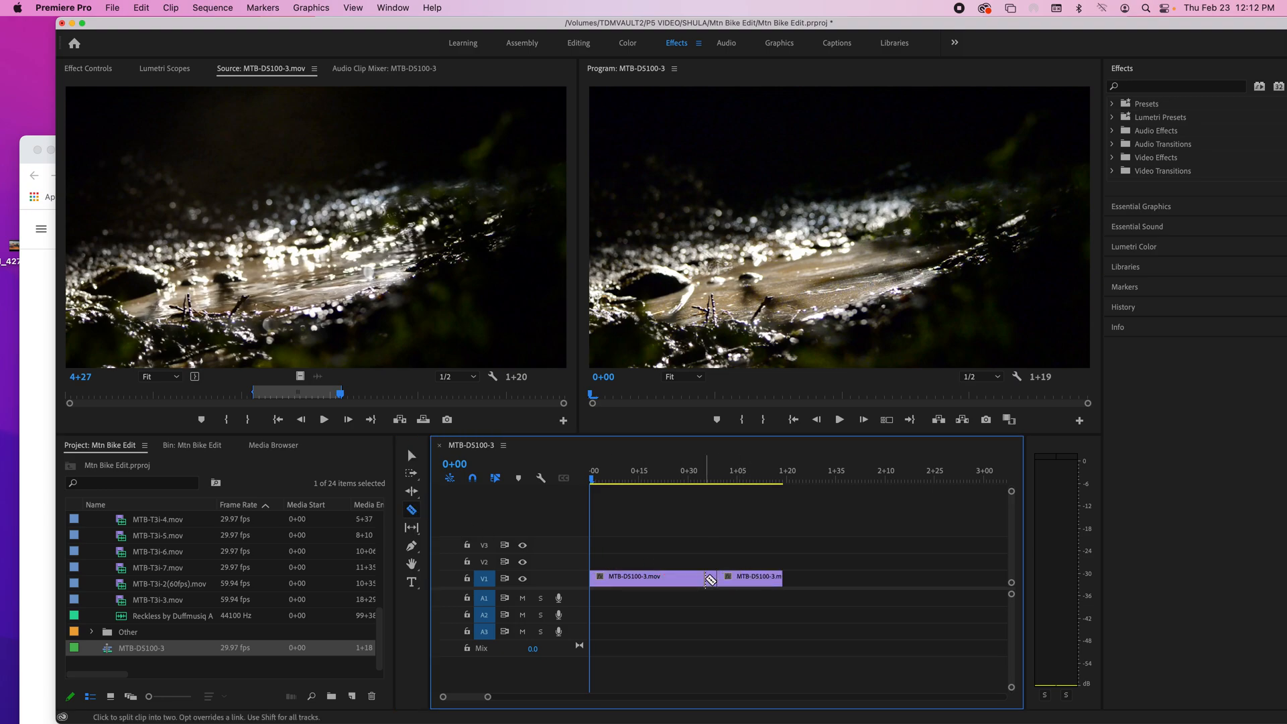
left_click(412, 456)
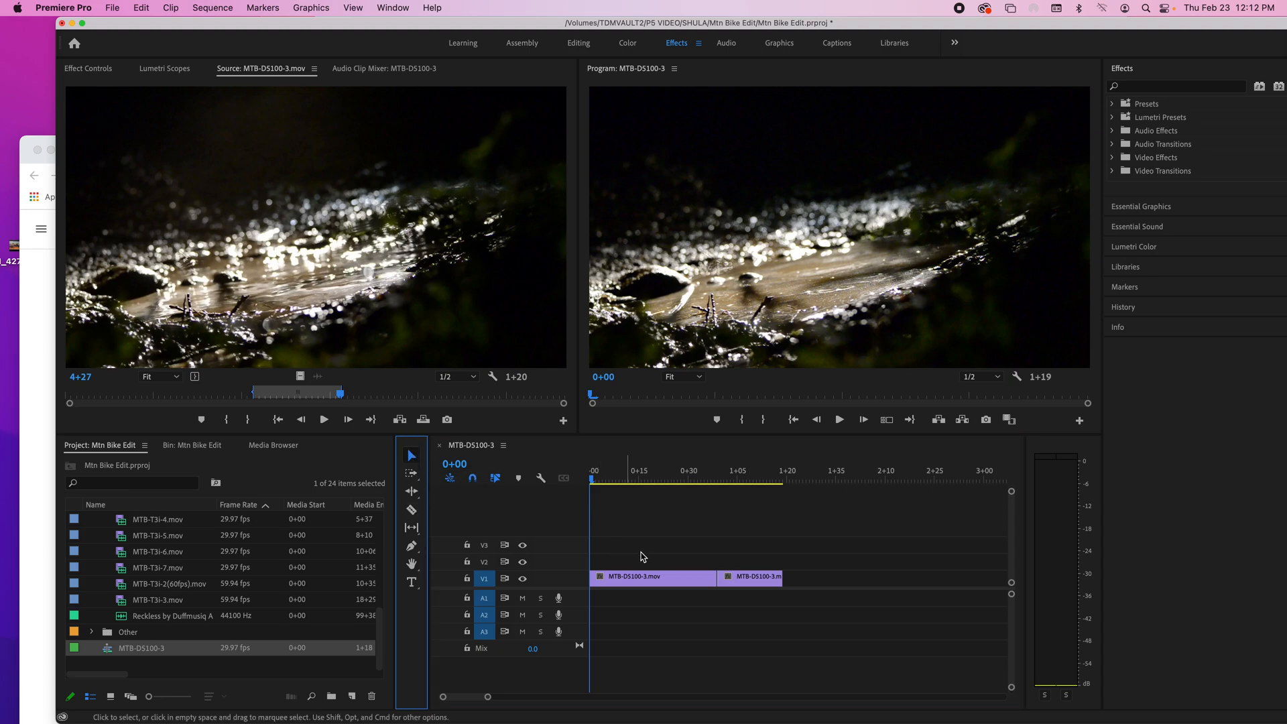
left_click(751, 581)
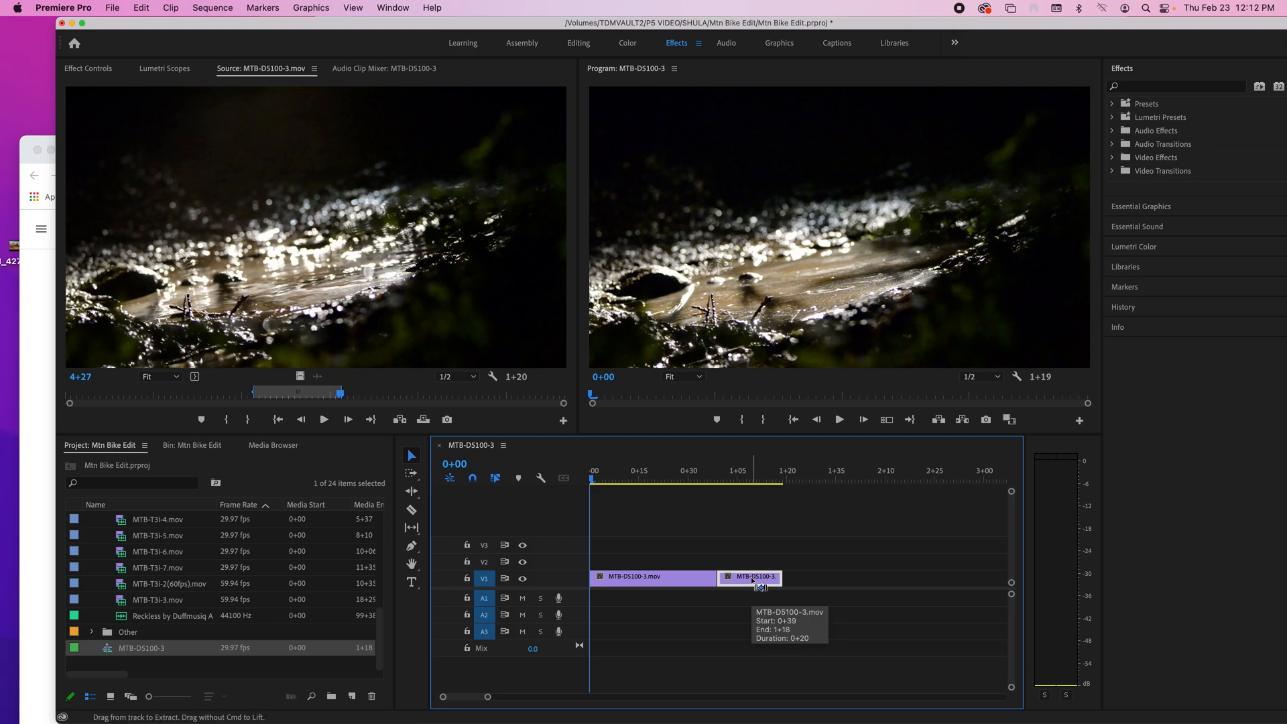
Step: Undo the razor cut, the end trim and the clip's placement in the Timeline
key("super+z")
key("super+z")
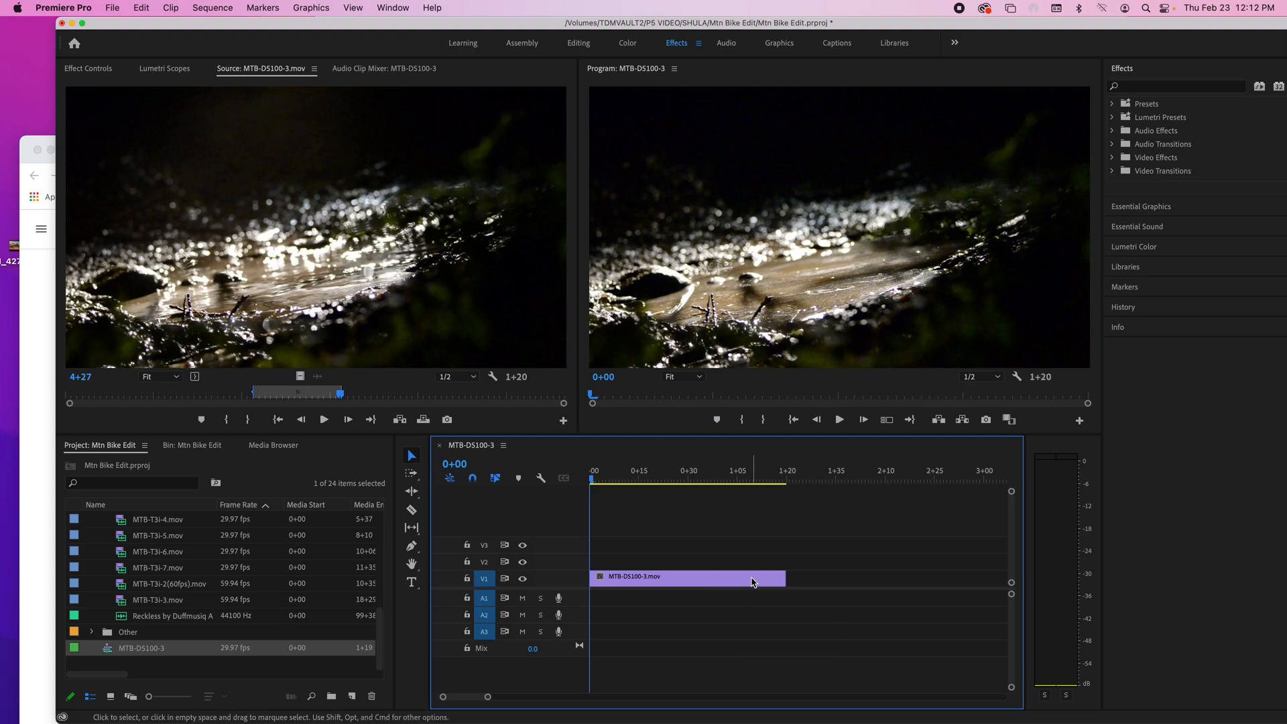
key("super+z")
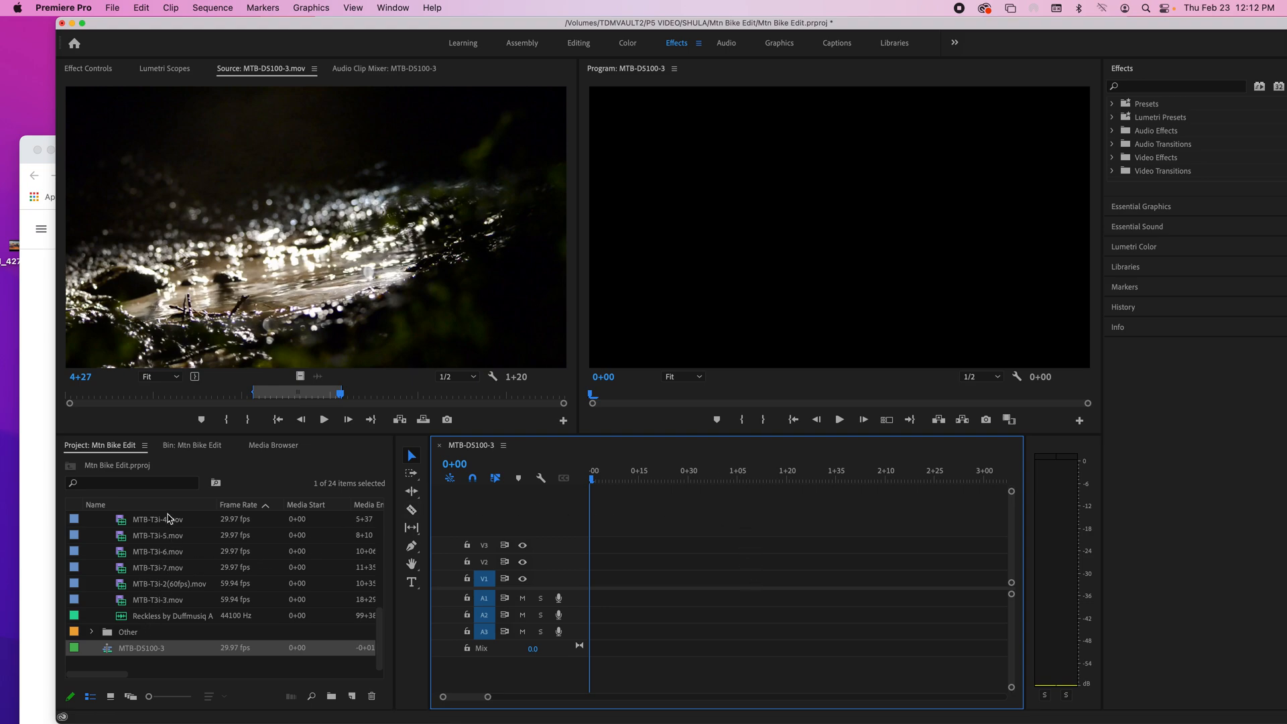
Step: Show the project items as thumbnails, open the Mtn Bike Edit bin and look through its clips, music track and bins
left_click(90, 697)
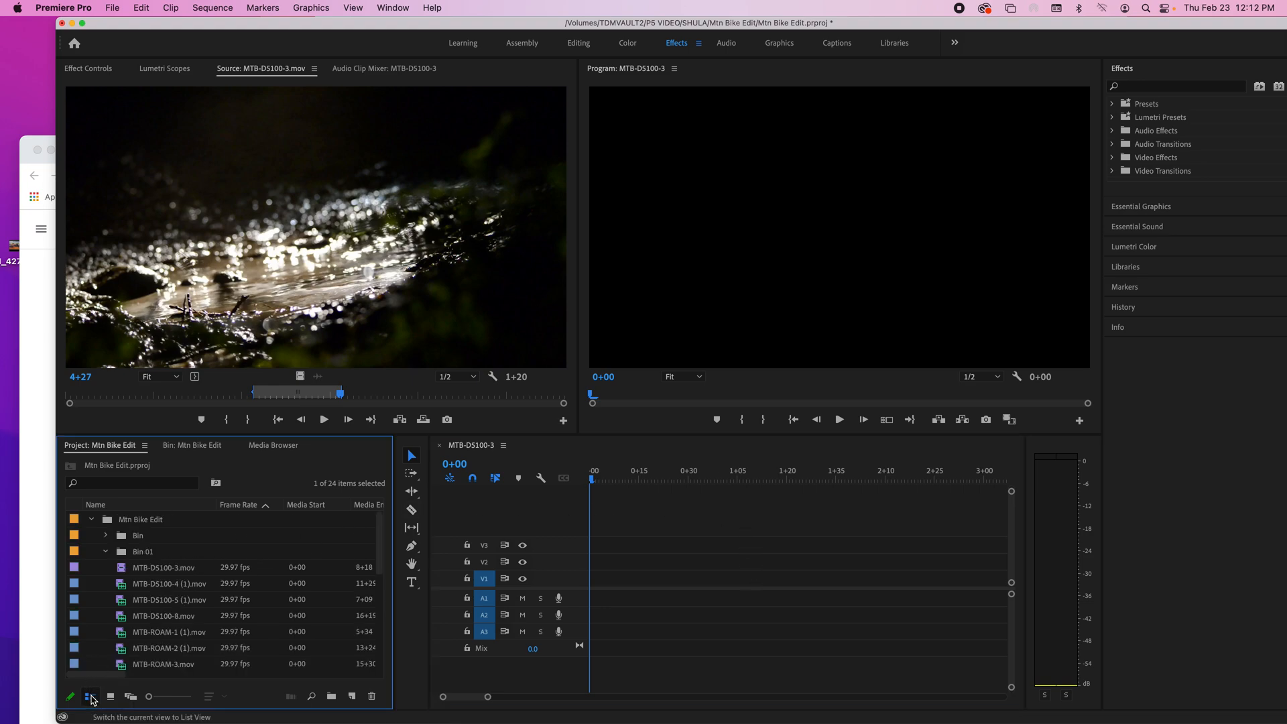
left_click(111, 696)
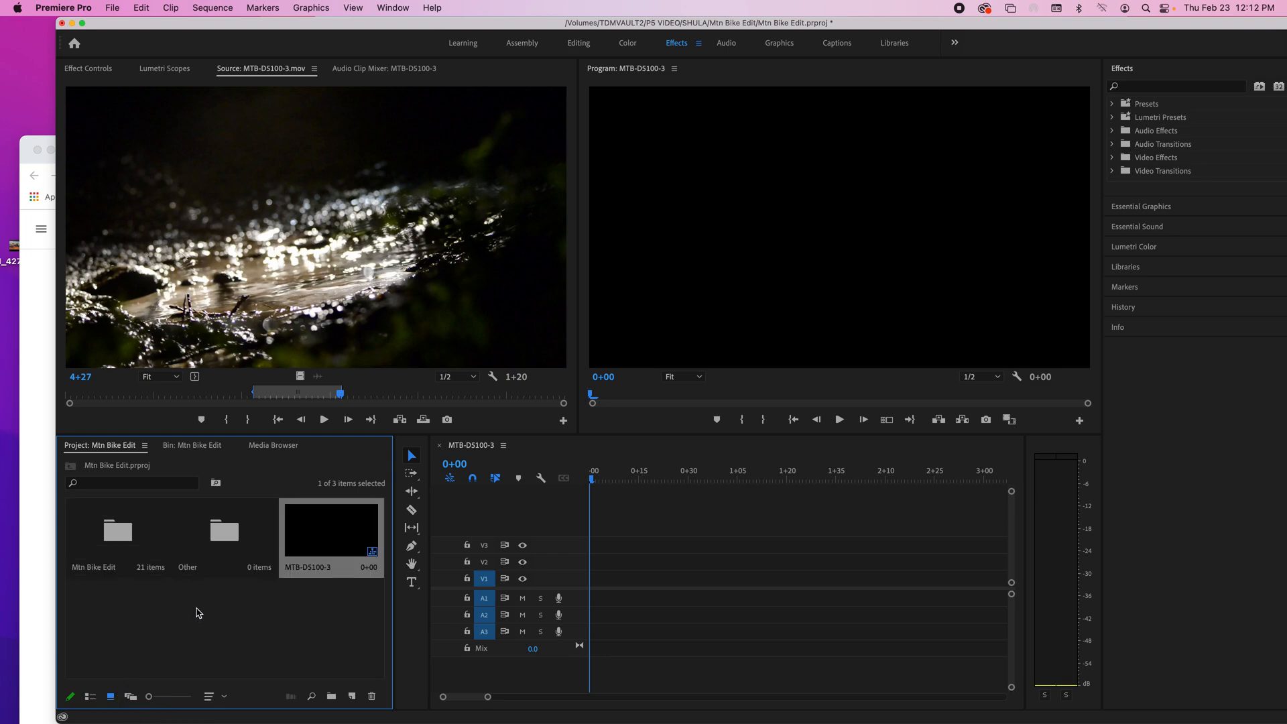
double_click(113, 533)
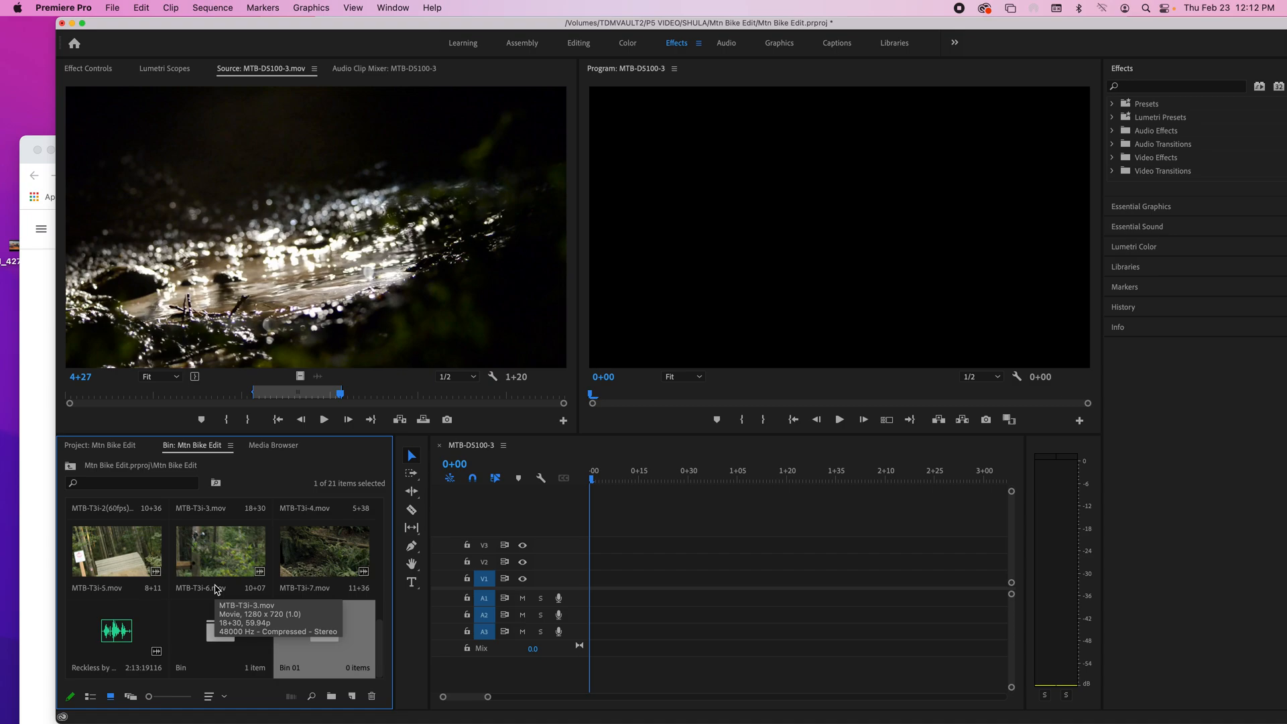
scroll(170, 587, "up", 5)
scroll(171, 587, "down", 3)
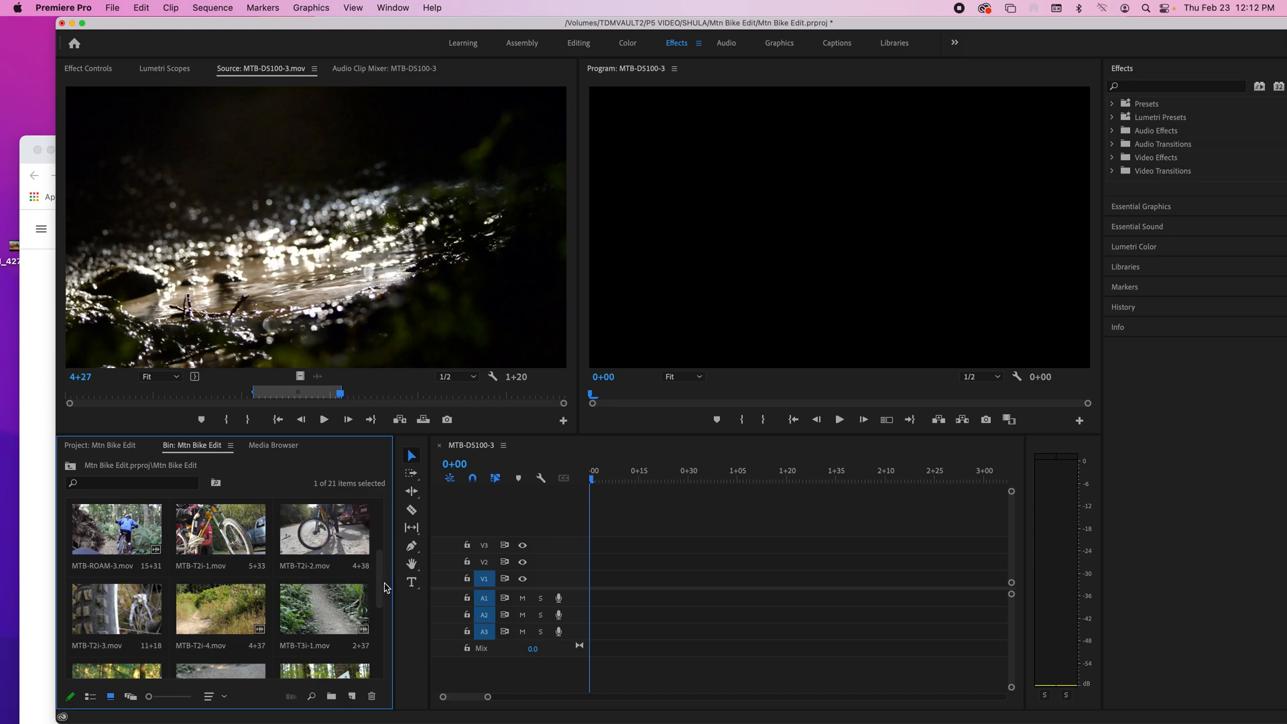
left_click_drag(380, 590, 389, 532)
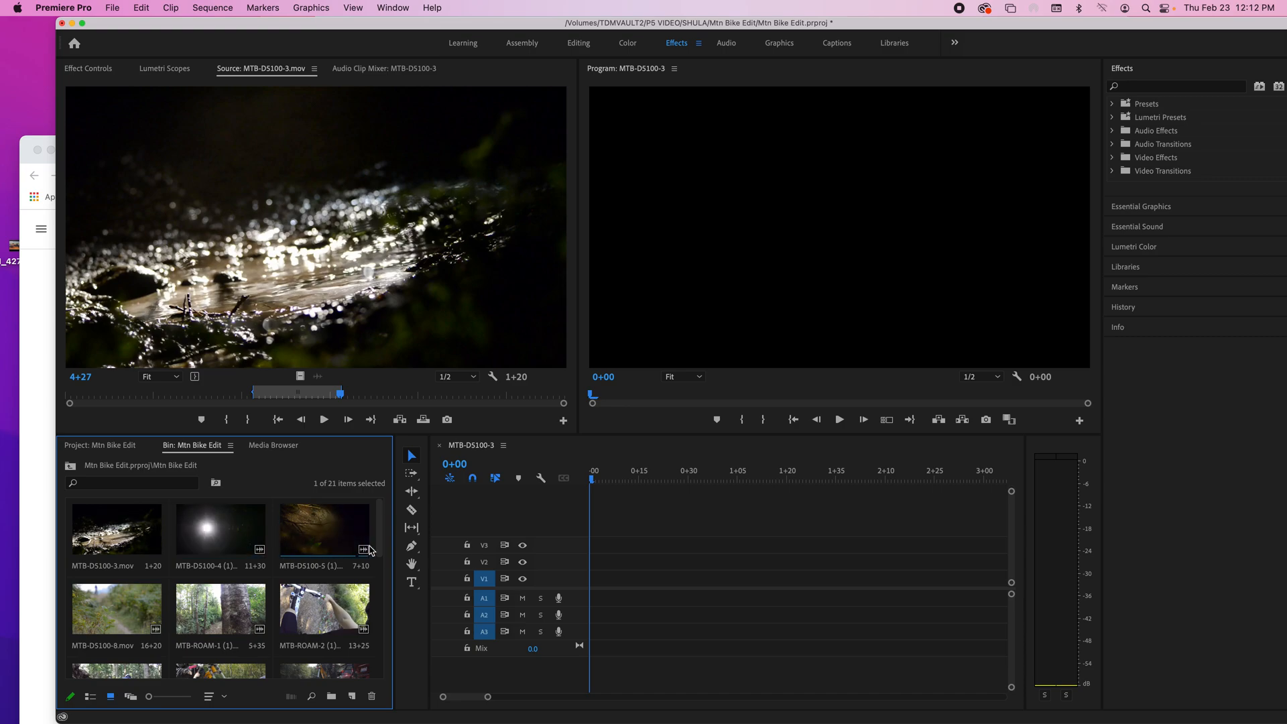
left_click_drag(382, 551, 376, 595)
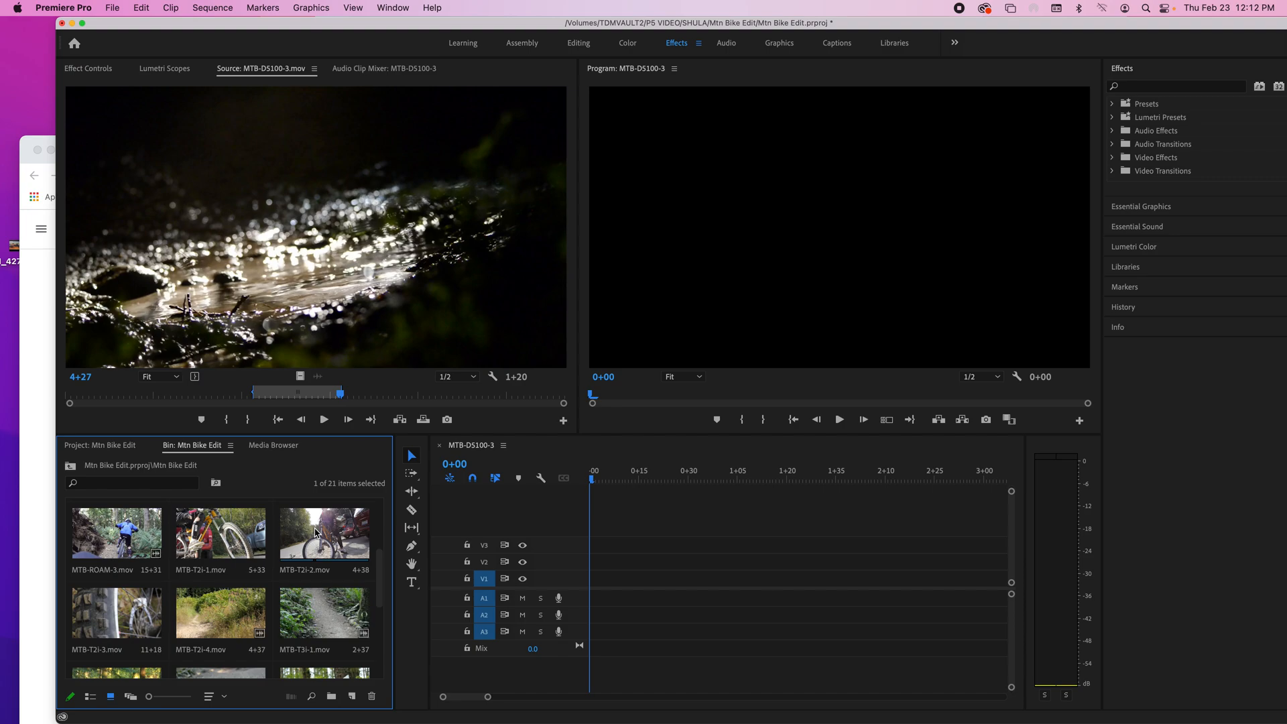
scroll(315, 533, "up", 3)
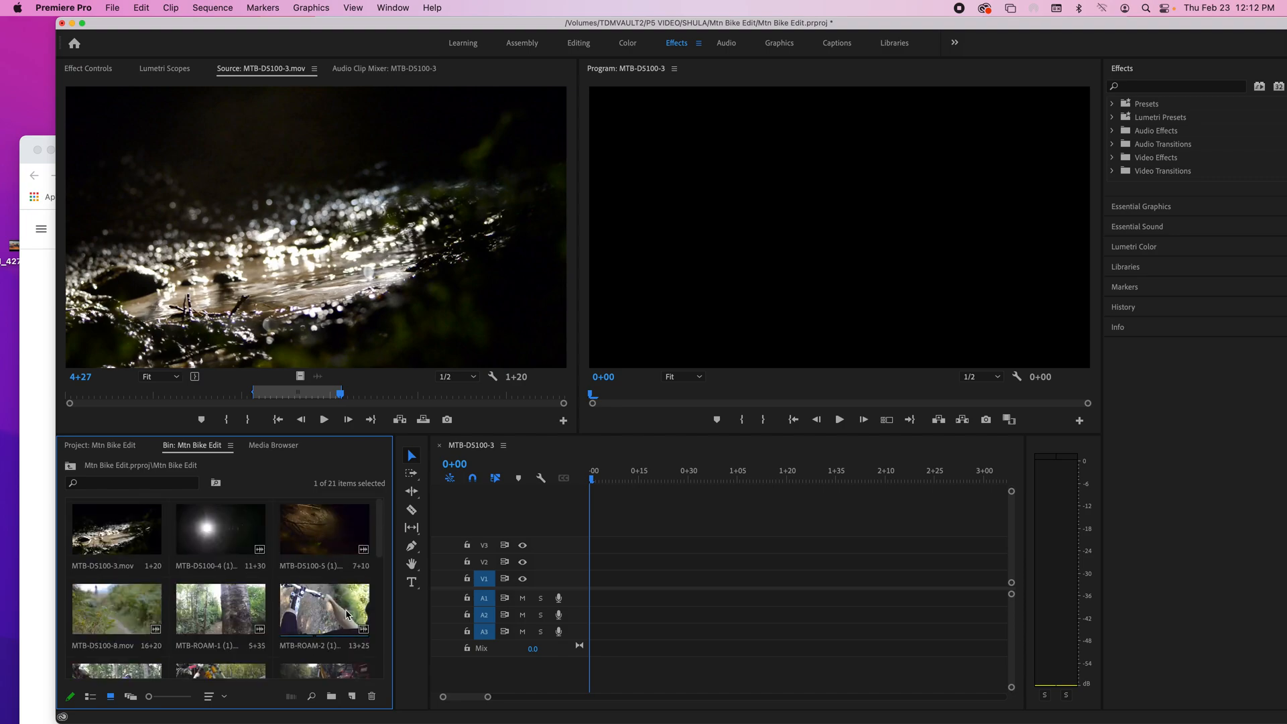
scroll(308, 640, "down", 5)
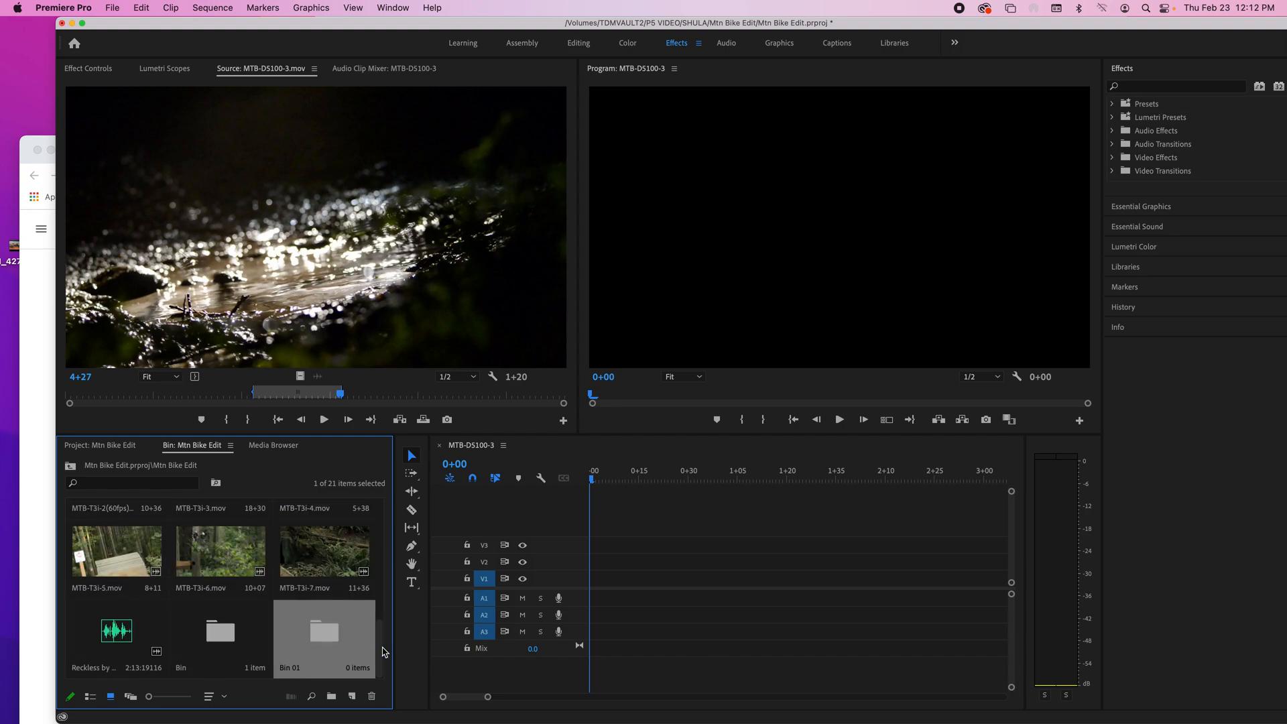
scroll(380, 603, "up", 4)
scroll(380, 581, "up", 1)
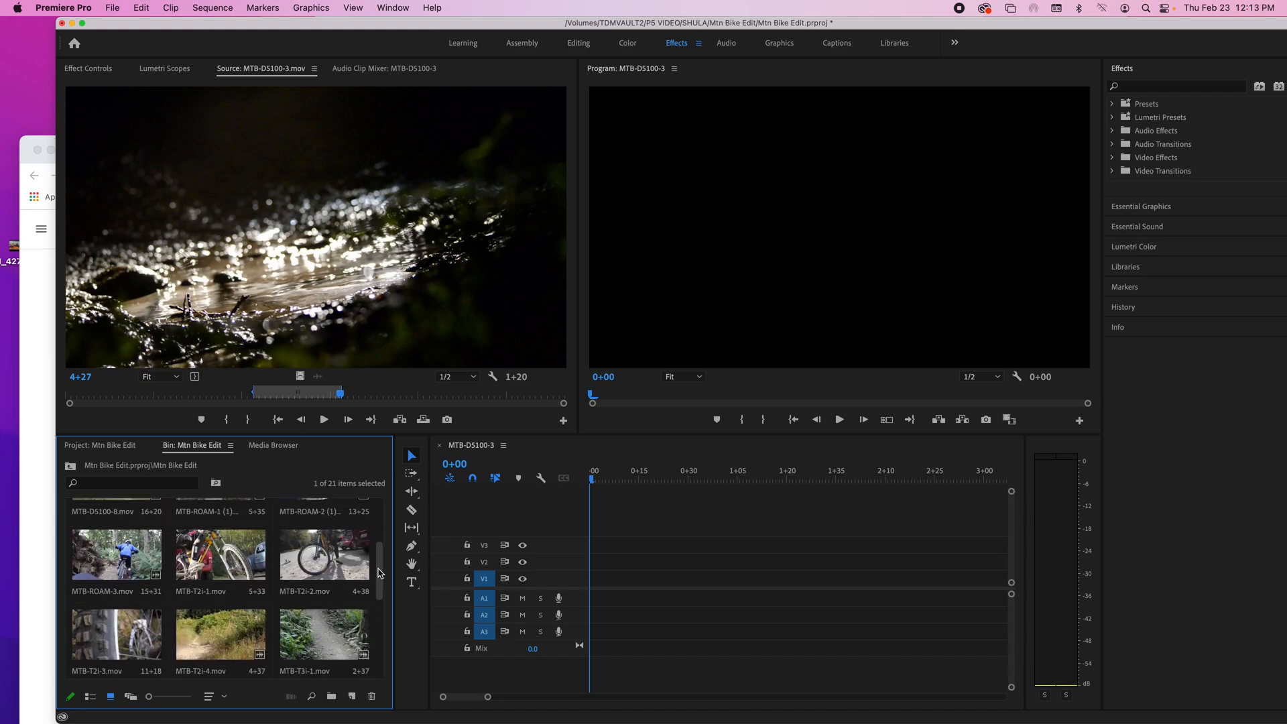
Step: Mark a 1+17 range of MTB-T2i-1.mov starting at 2+00 and place it on V1 at the sequence's start
double_click(218, 553)
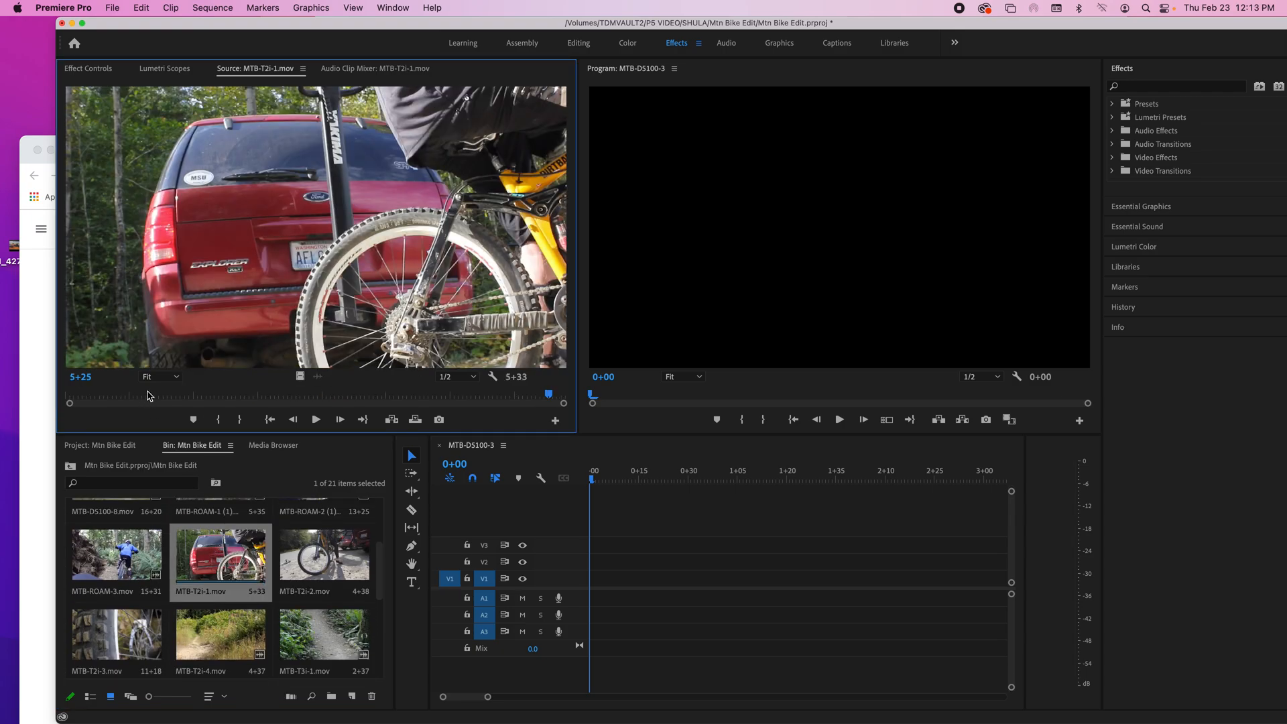
left_click_drag(148, 395, 199, 396)
left_click_drag(345, 401, 240, 398)
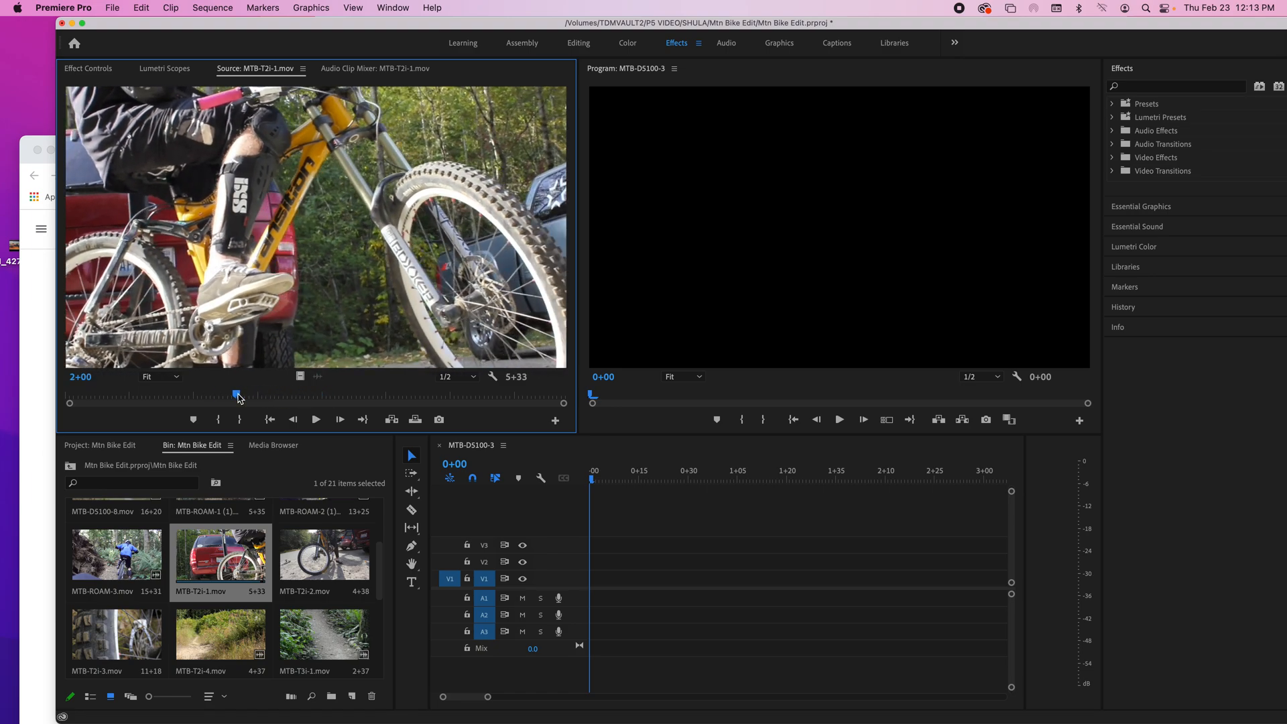
key("i")
key("space")
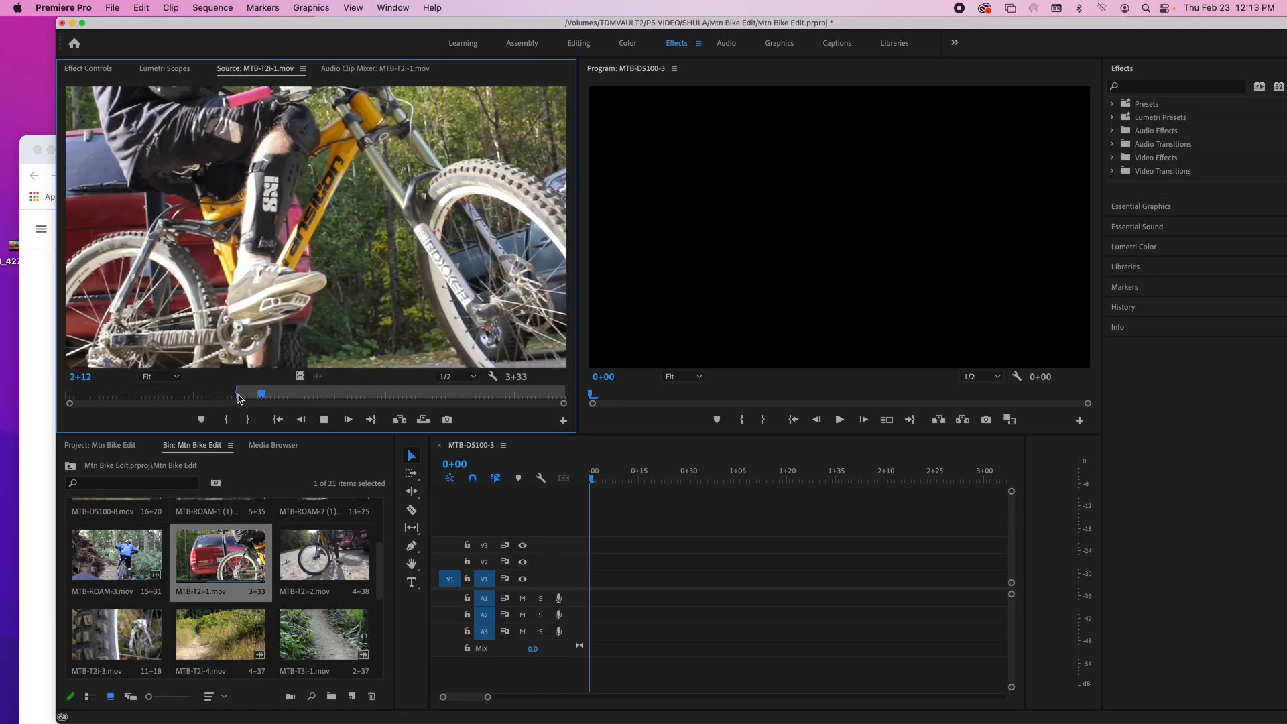
key("o")
key("space")
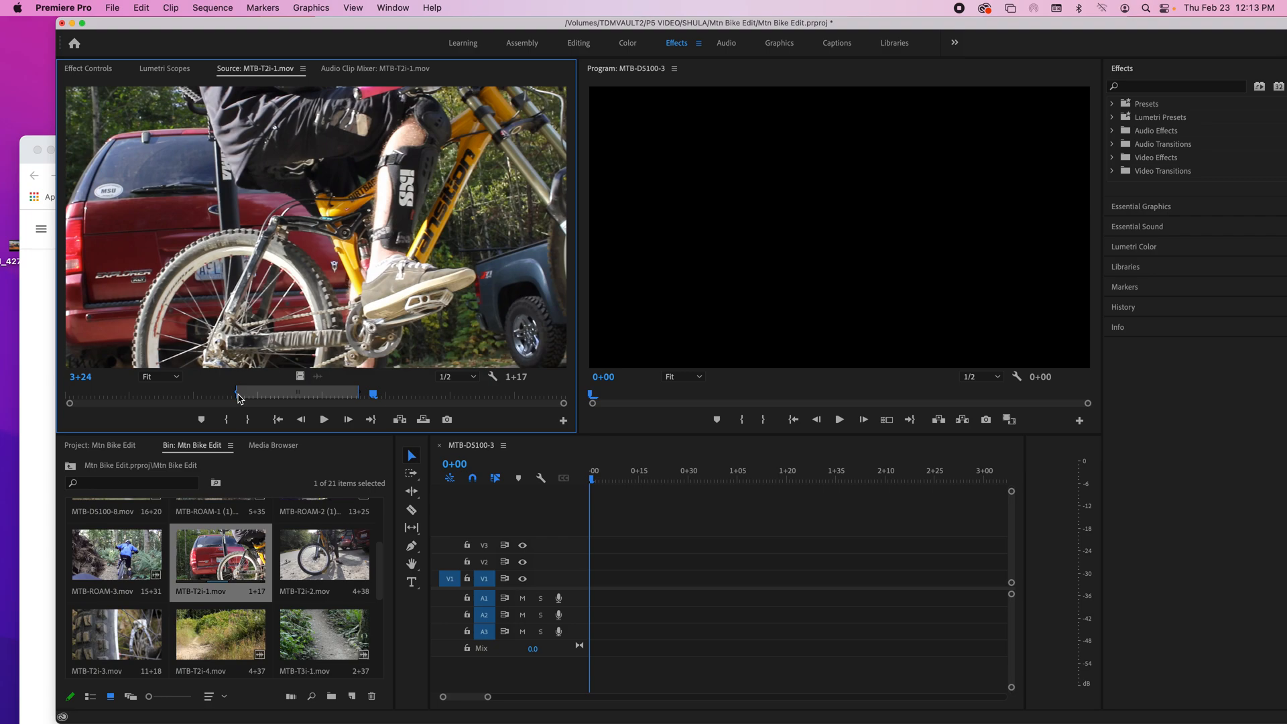
left_click_drag(303, 377, 556, 588)
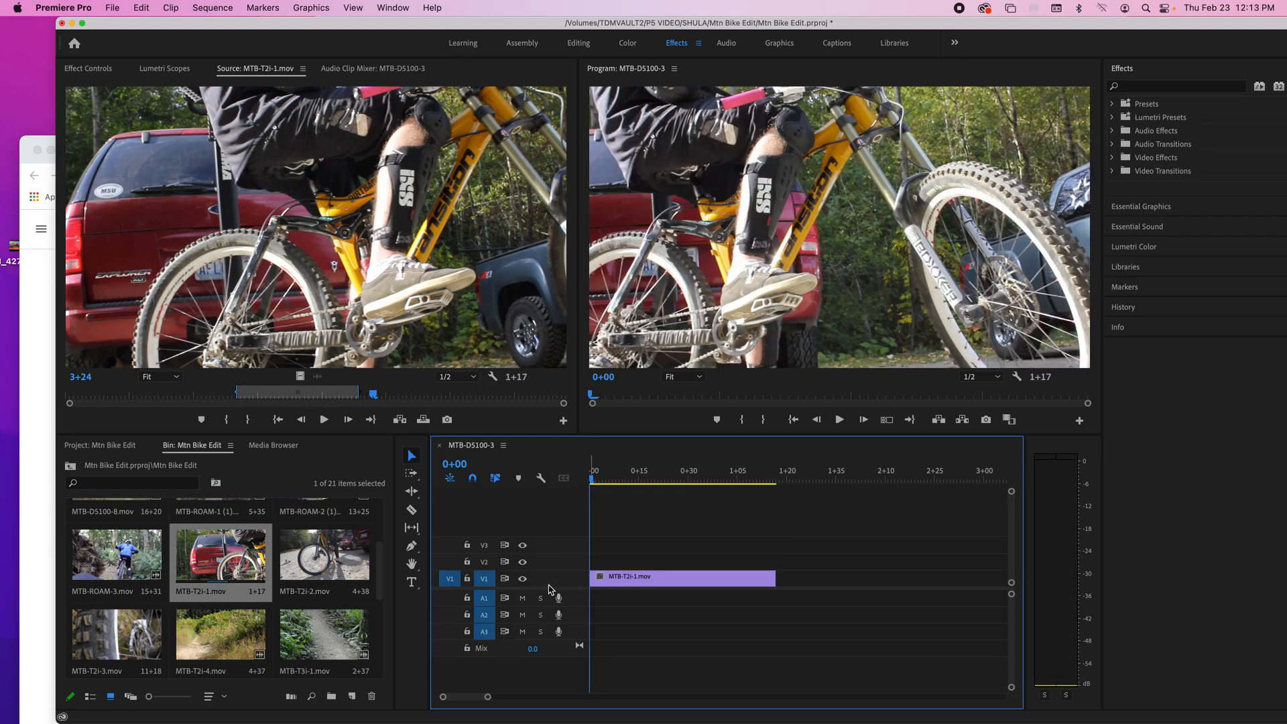
Step: Open MTB-T2i-2.mov and MTB-T2i-3.mov in the Source Monitor and scrub through each for a usable portion
double_click(320, 563)
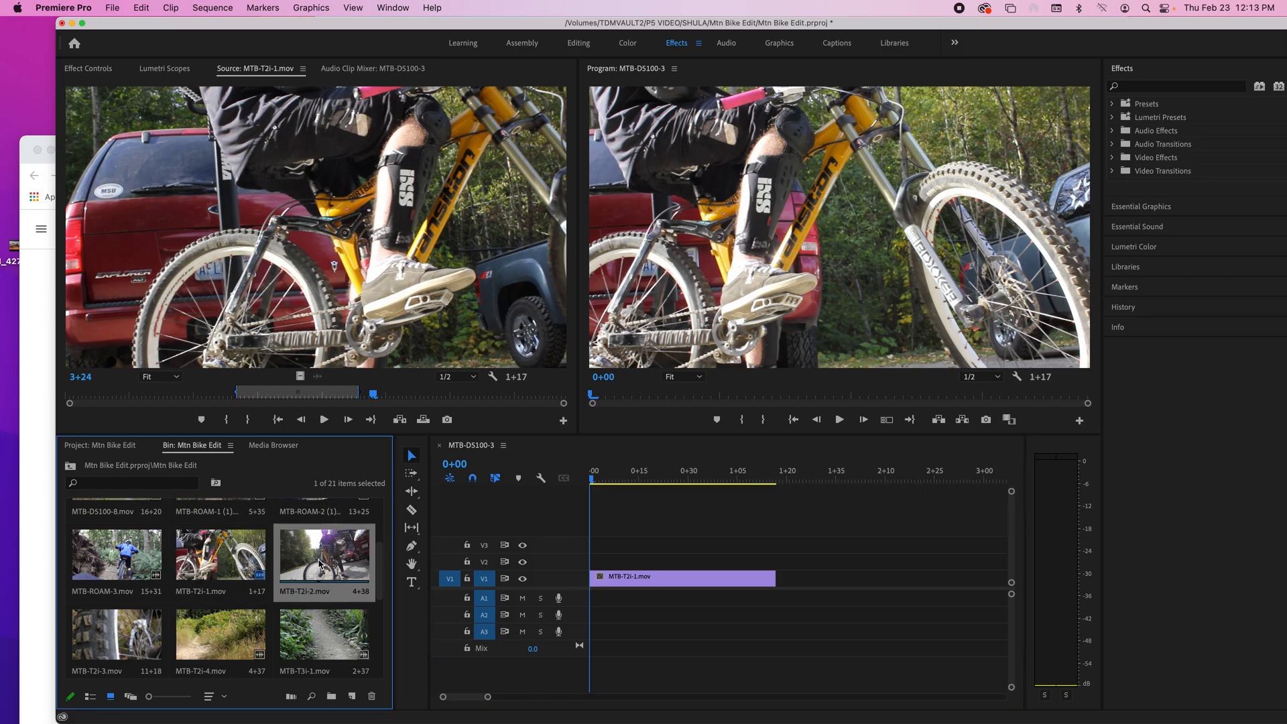
left_click_drag(195, 398, 274, 405)
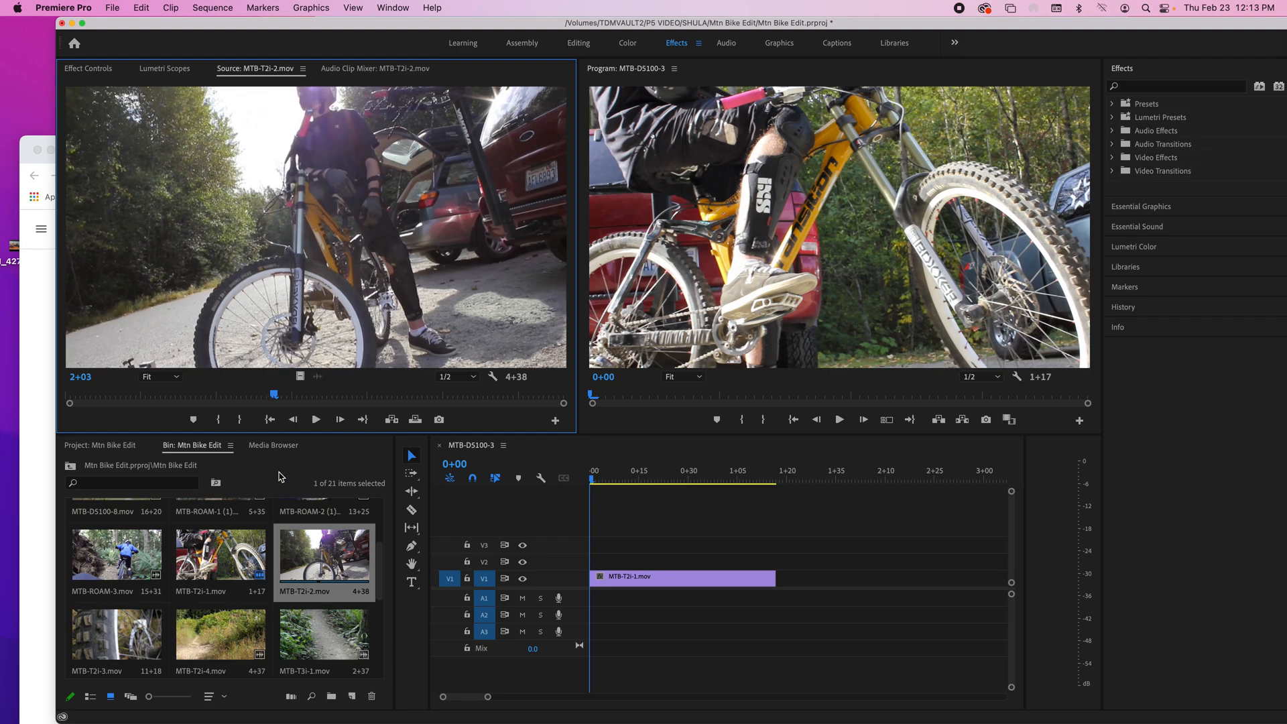
double_click(116, 629)
scroll(160, 522, "up", 3)
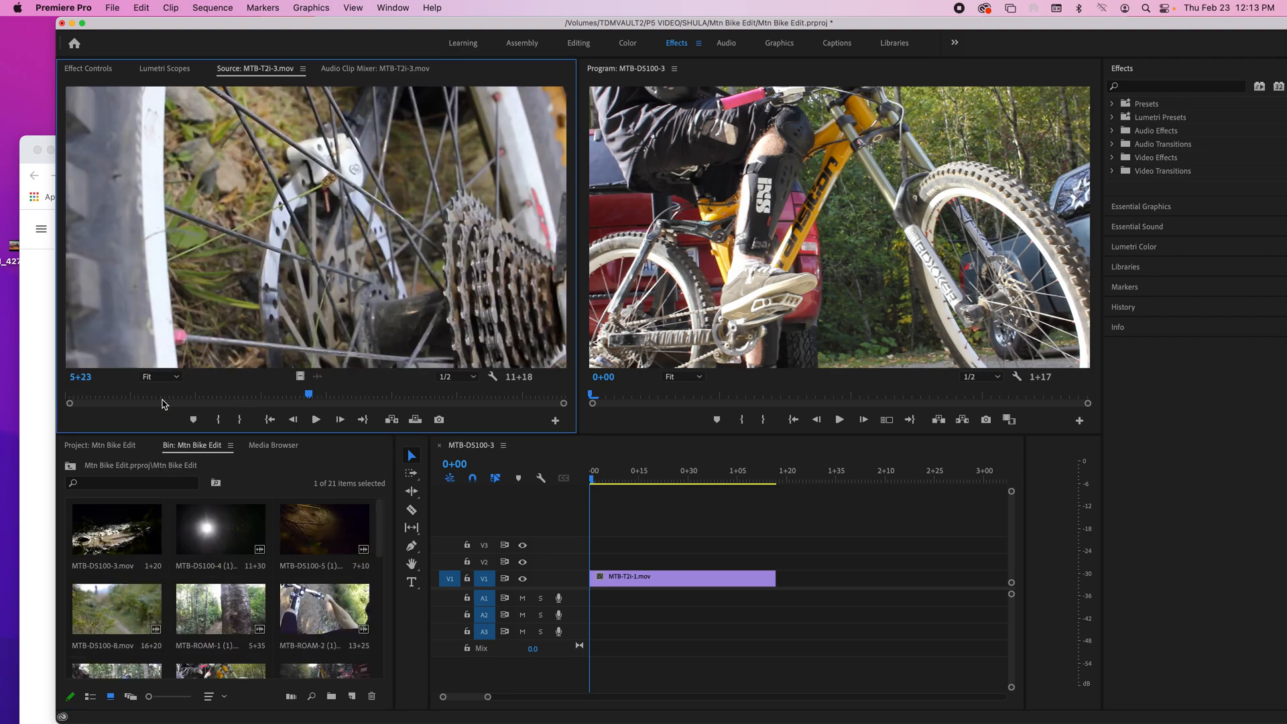
left_click_drag(178, 400, 323, 405)
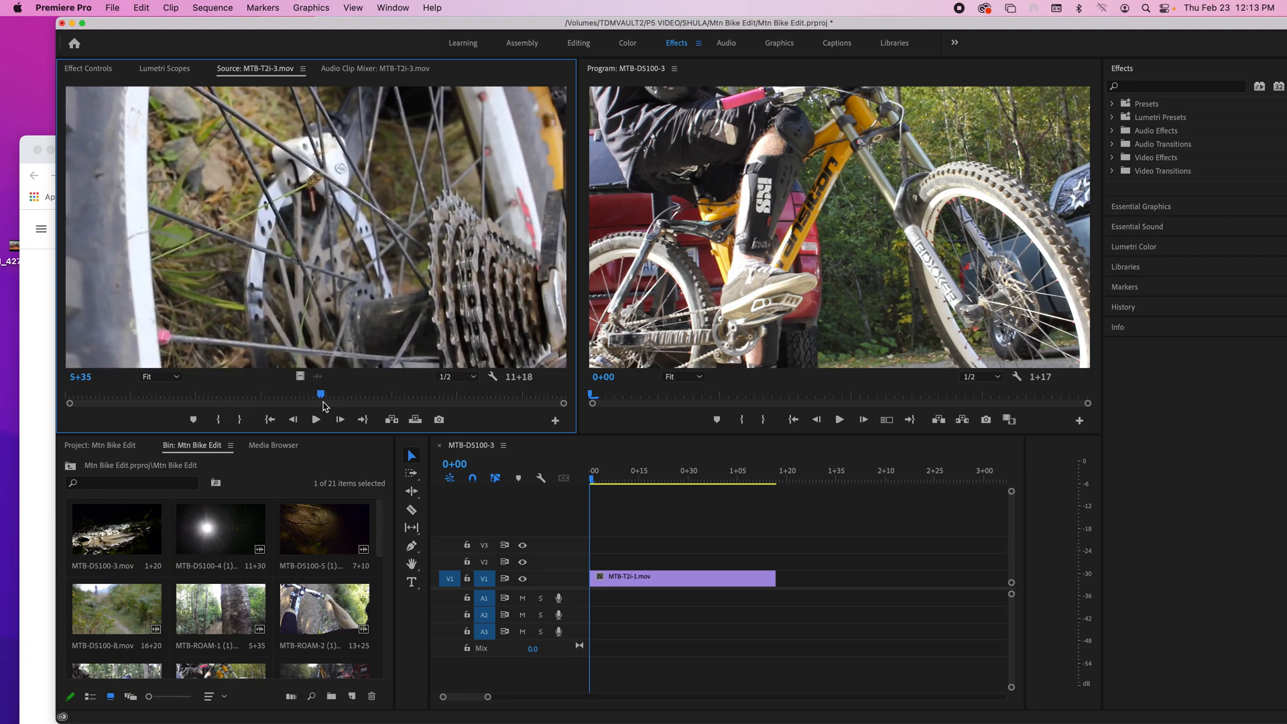
Step: Mark a 2+08 range in MTB-T2i-3.mov and place it on V1 directly after MTB-T2i-1.mov
left_click(177, 400)
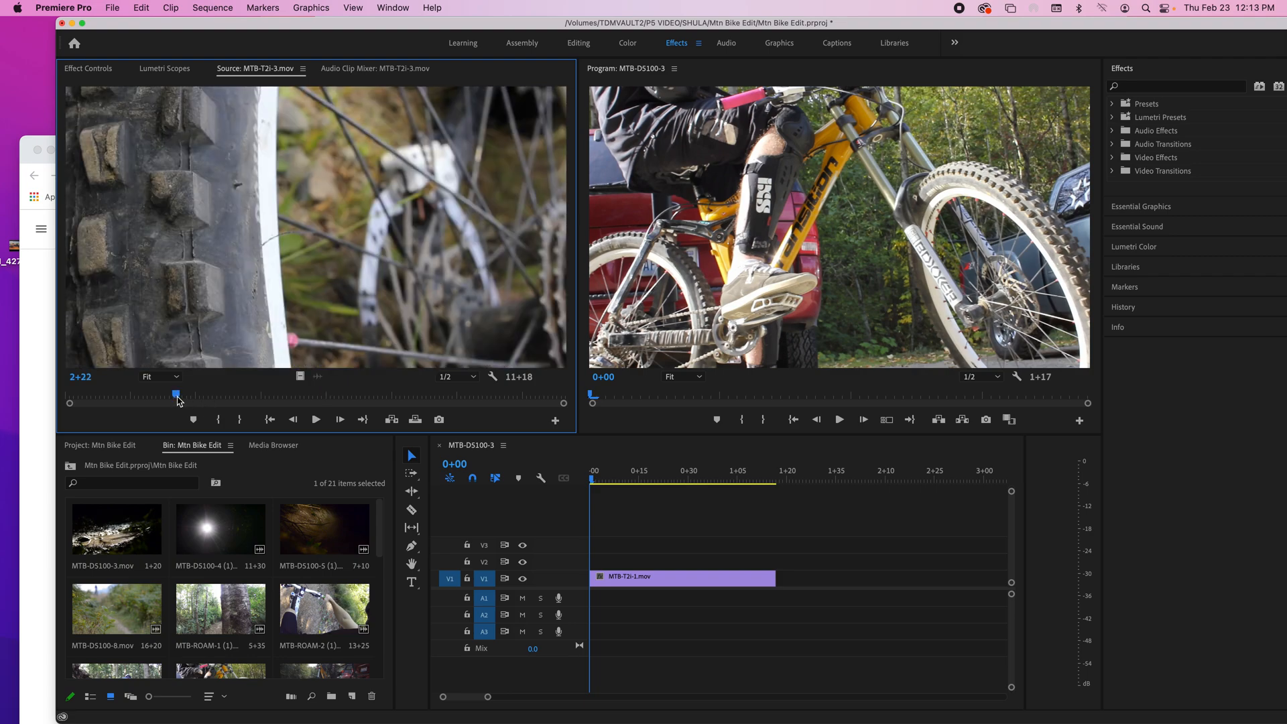
key("i")
key("space")
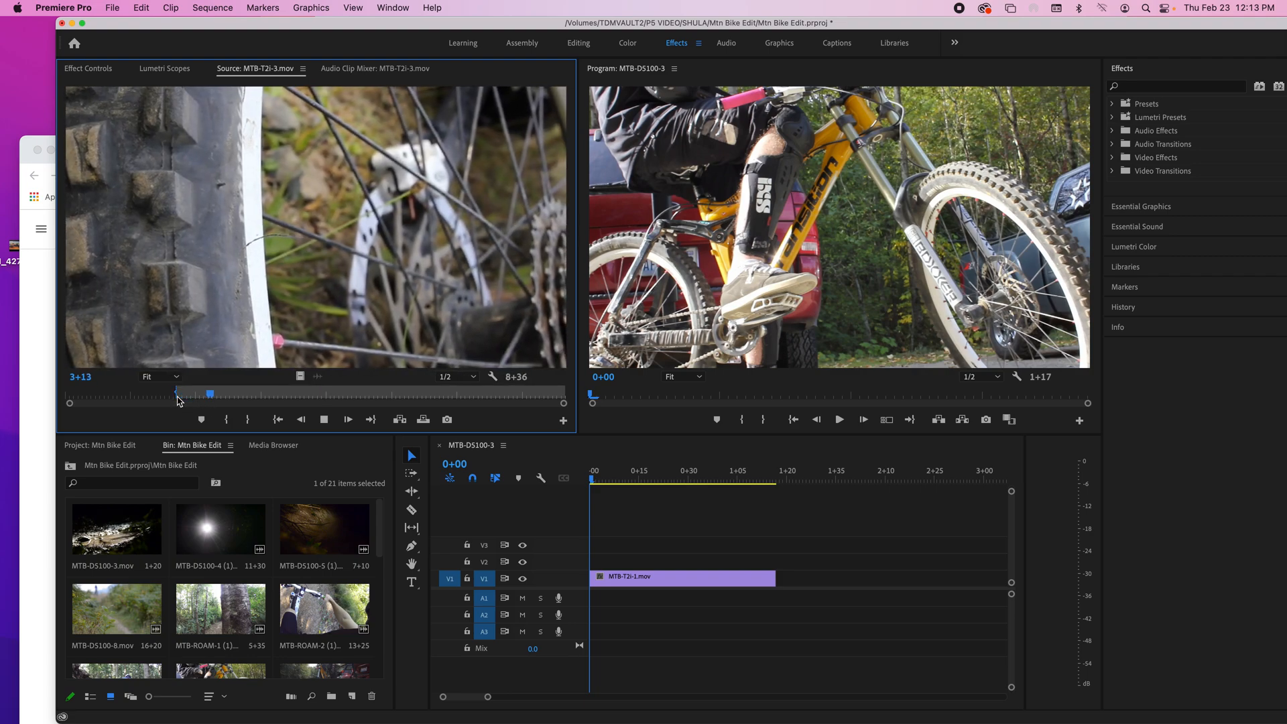
key("i")
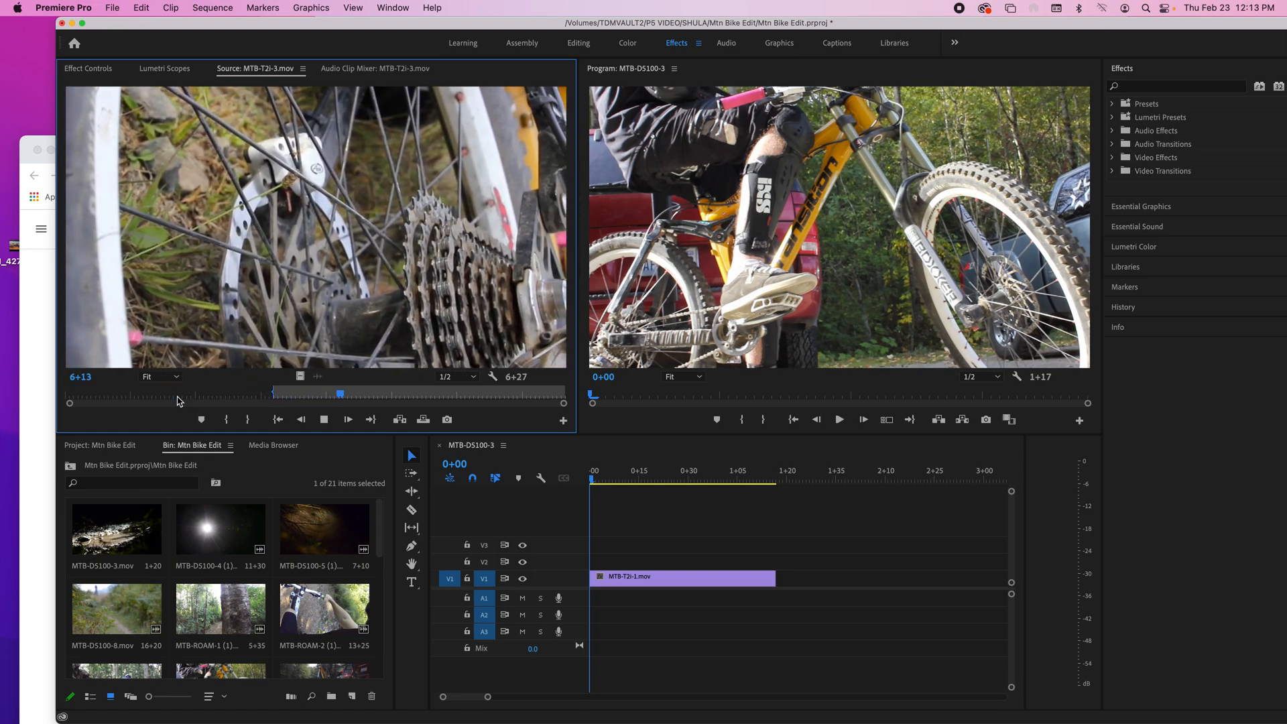
key("o")
key("space")
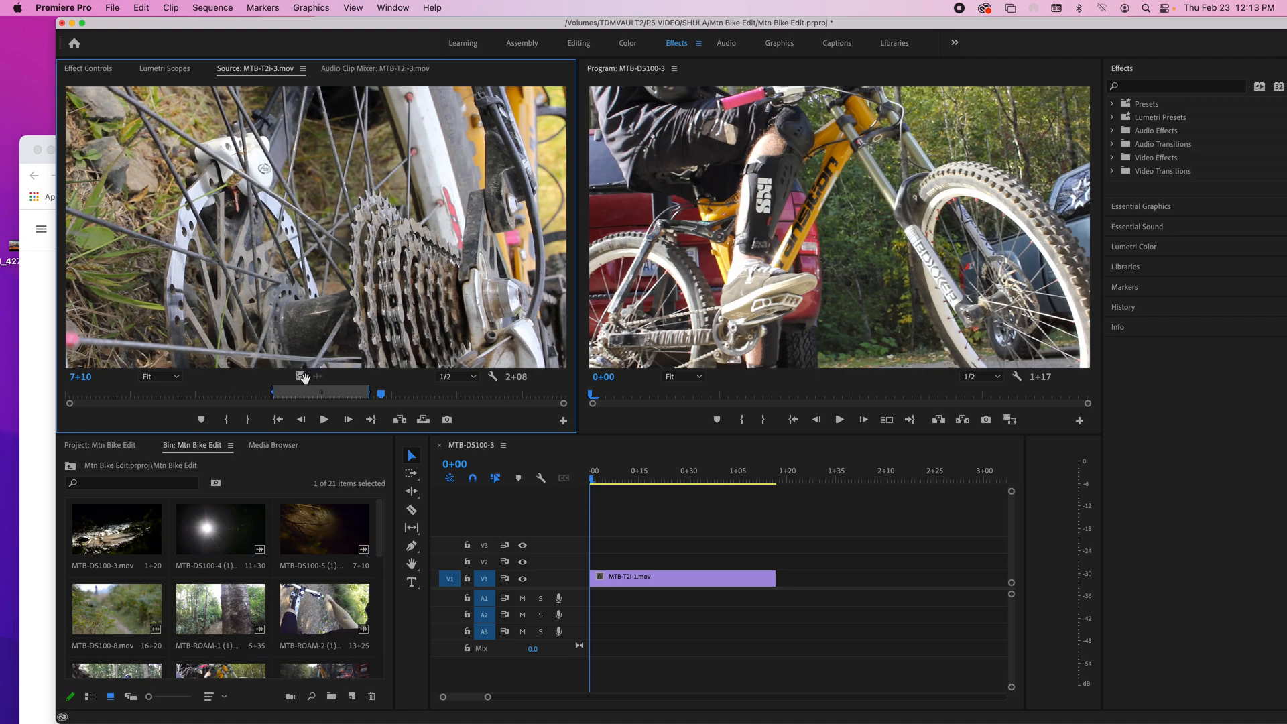
left_click_drag(455, 464, 775, 597)
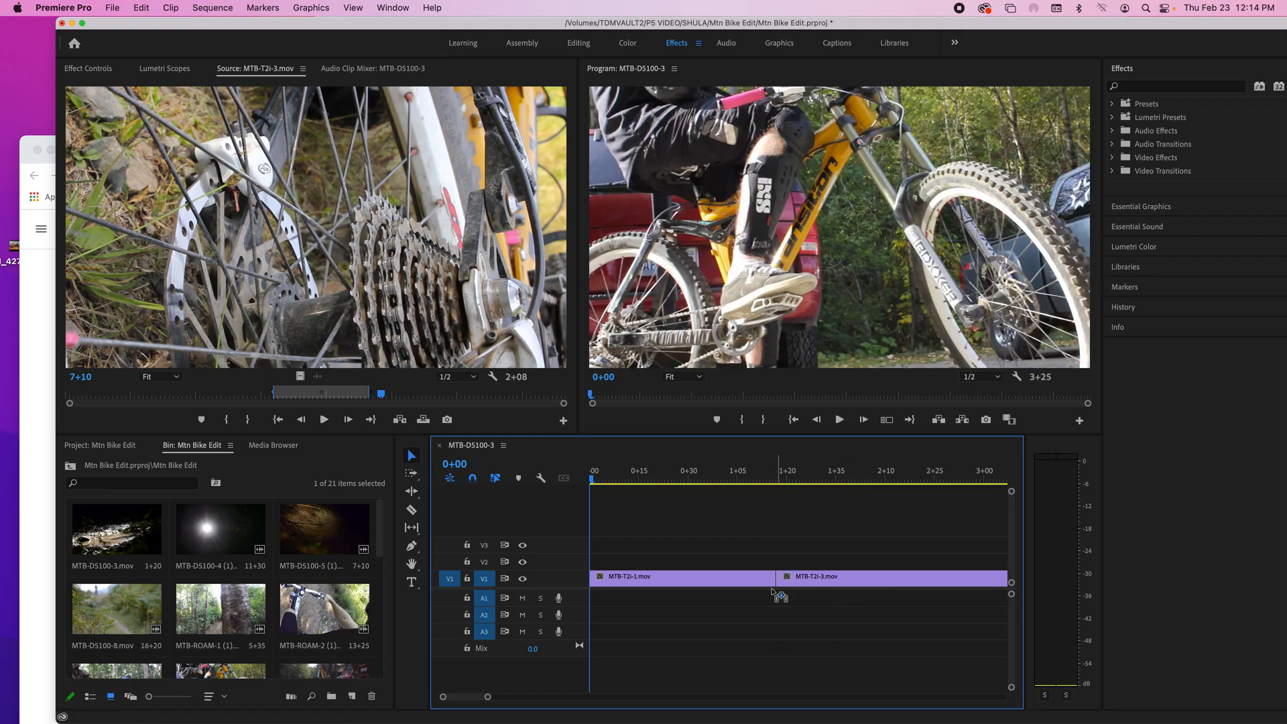
Step: Play the sequence across the cut between MTB-T2i-1.mov and MTB-T2i-3.mov
left_click(708, 479)
key("space")
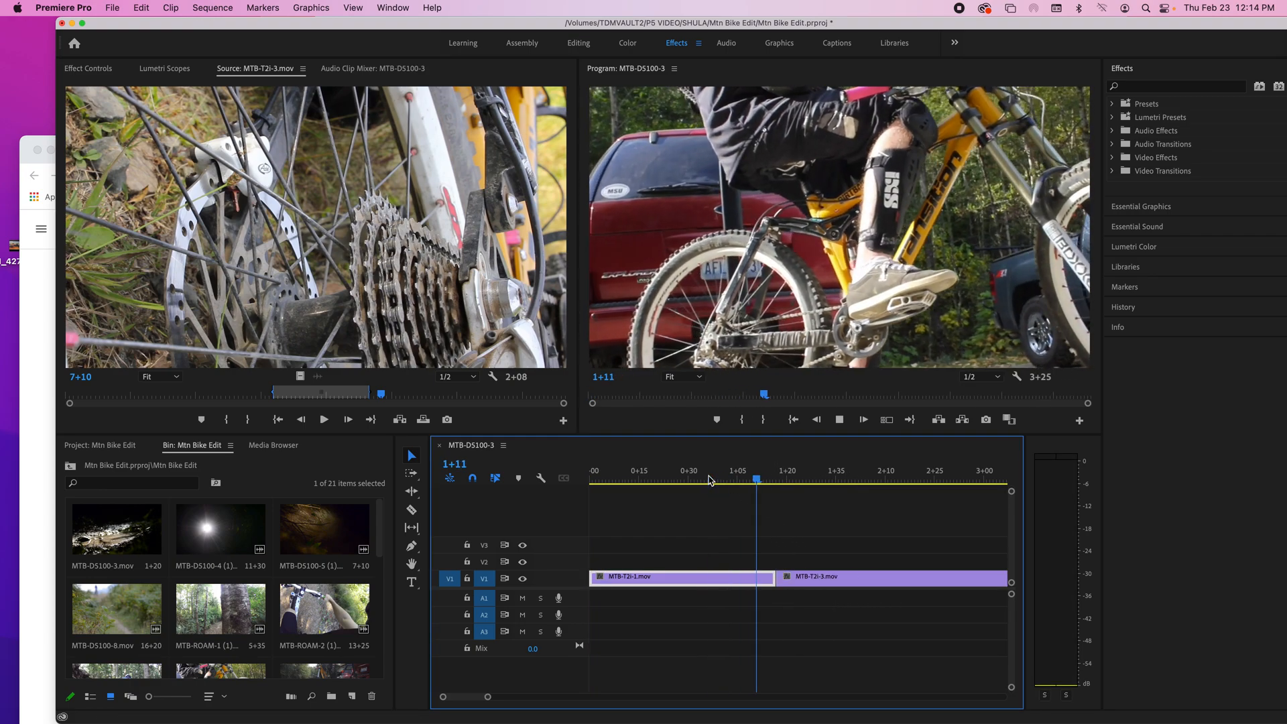
key("space")
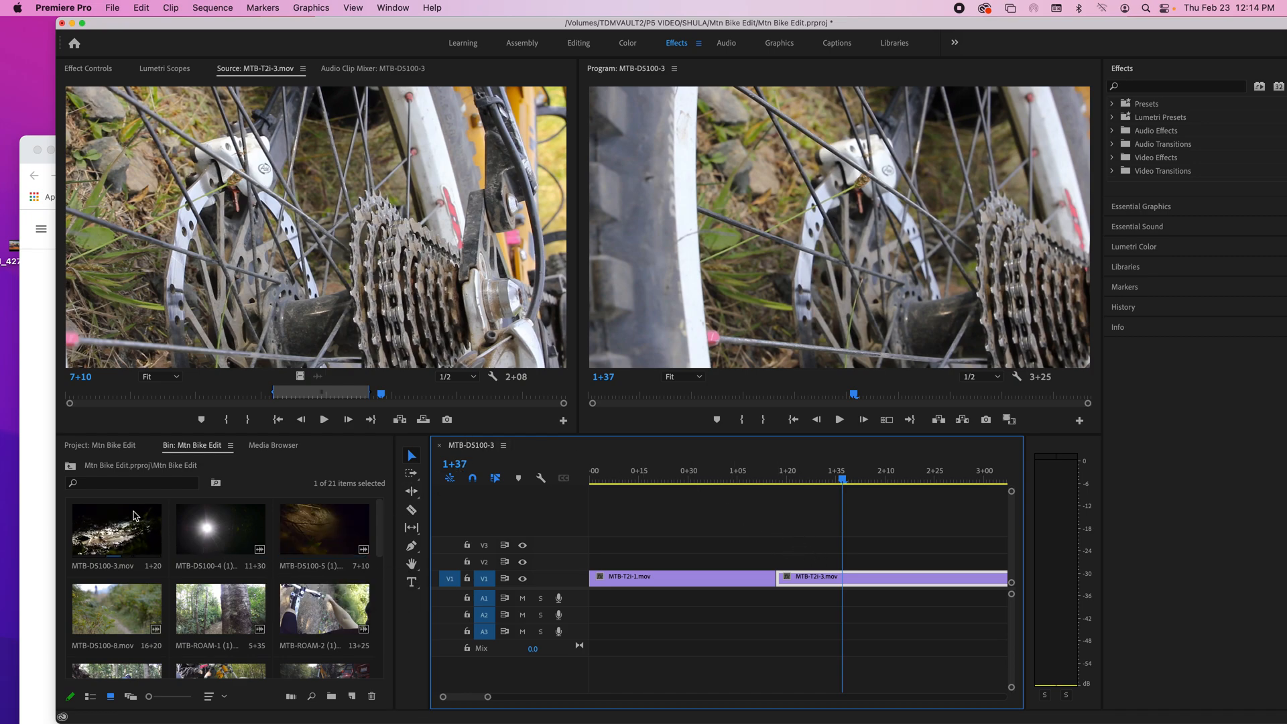
Step: Place the Reckless music track on A1 at the sequence's start and play it back with the clips from 0+00
scroll(133, 515, "down", 5)
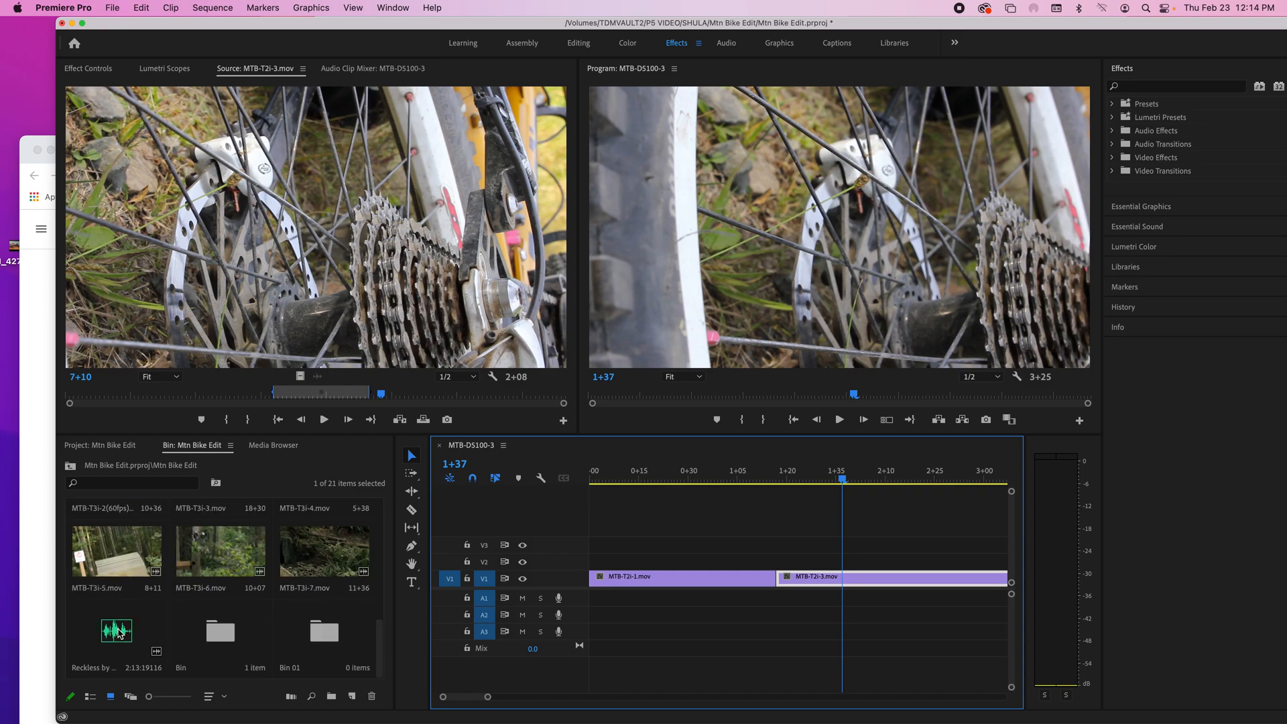
left_click_drag(117, 633, 595, 598)
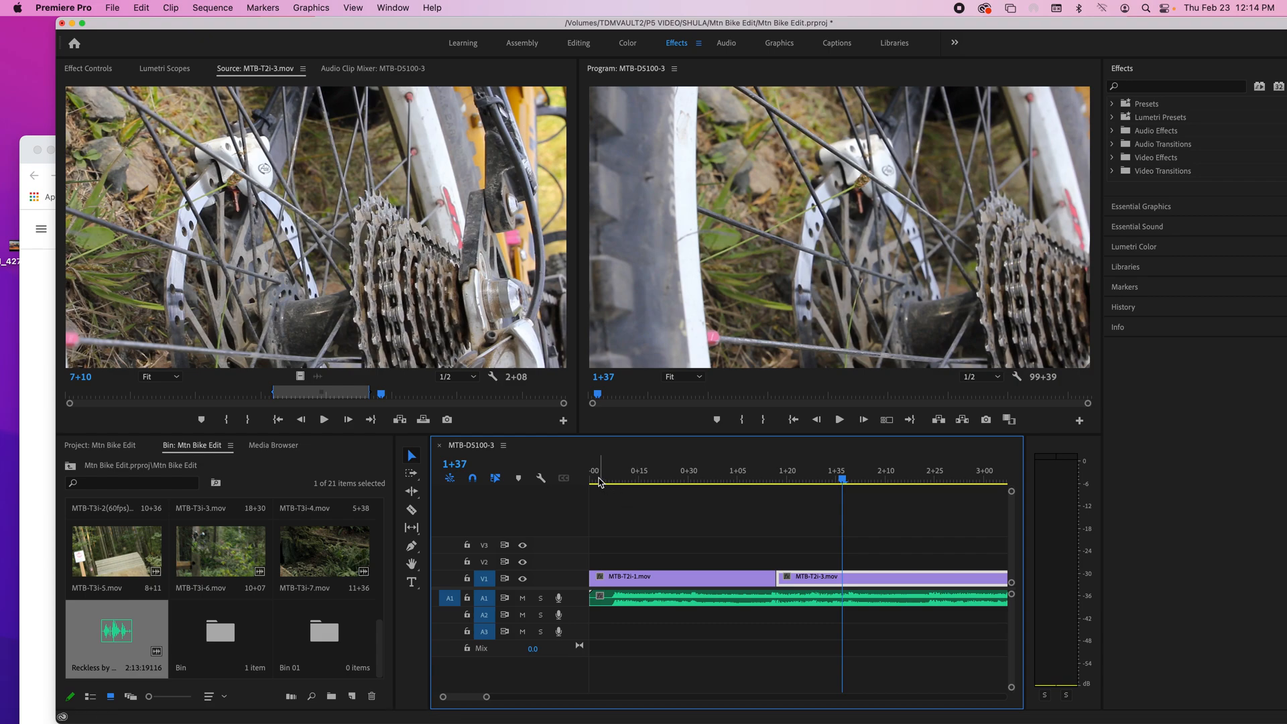
left_click_drag(595, 480, 591, 477)
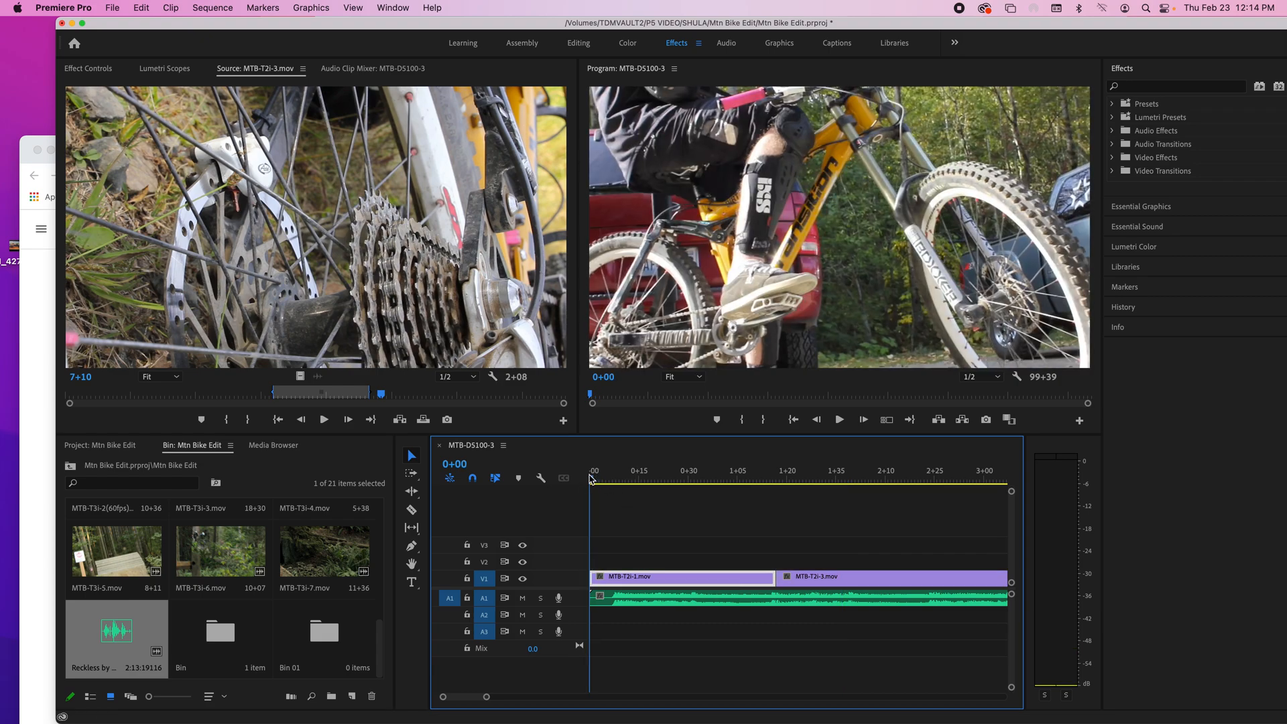
key("space")
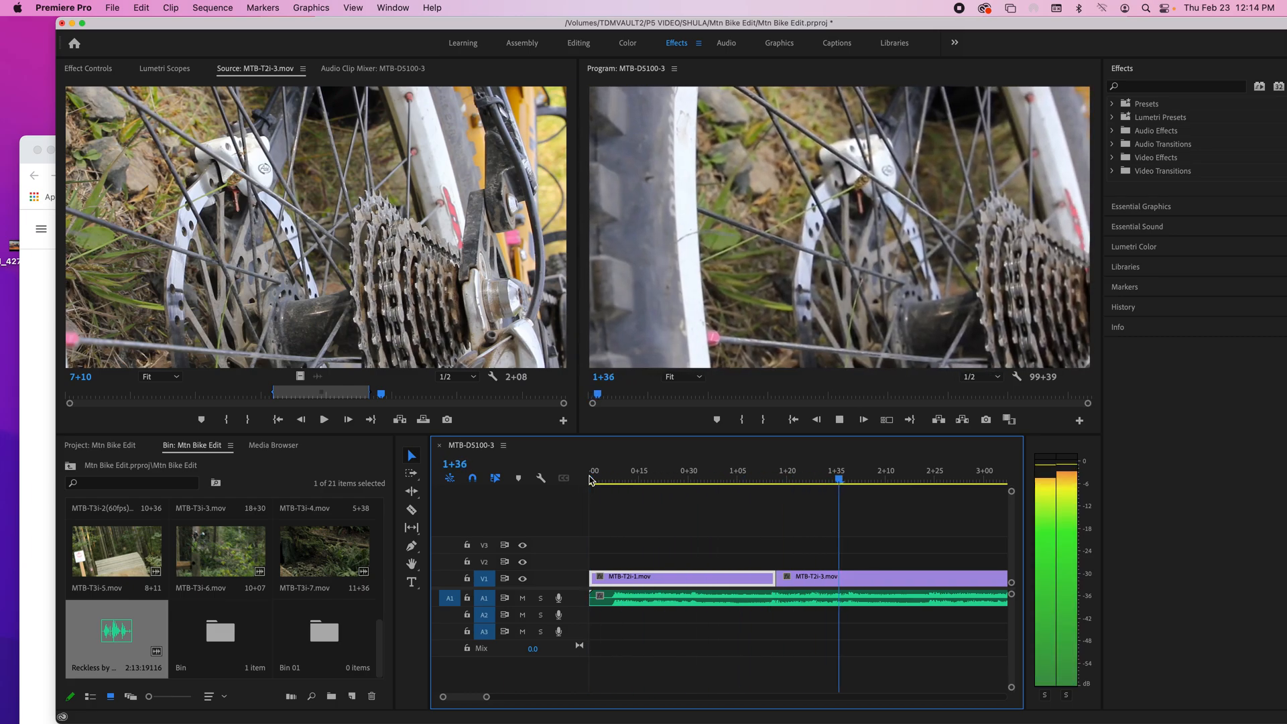
key("space")
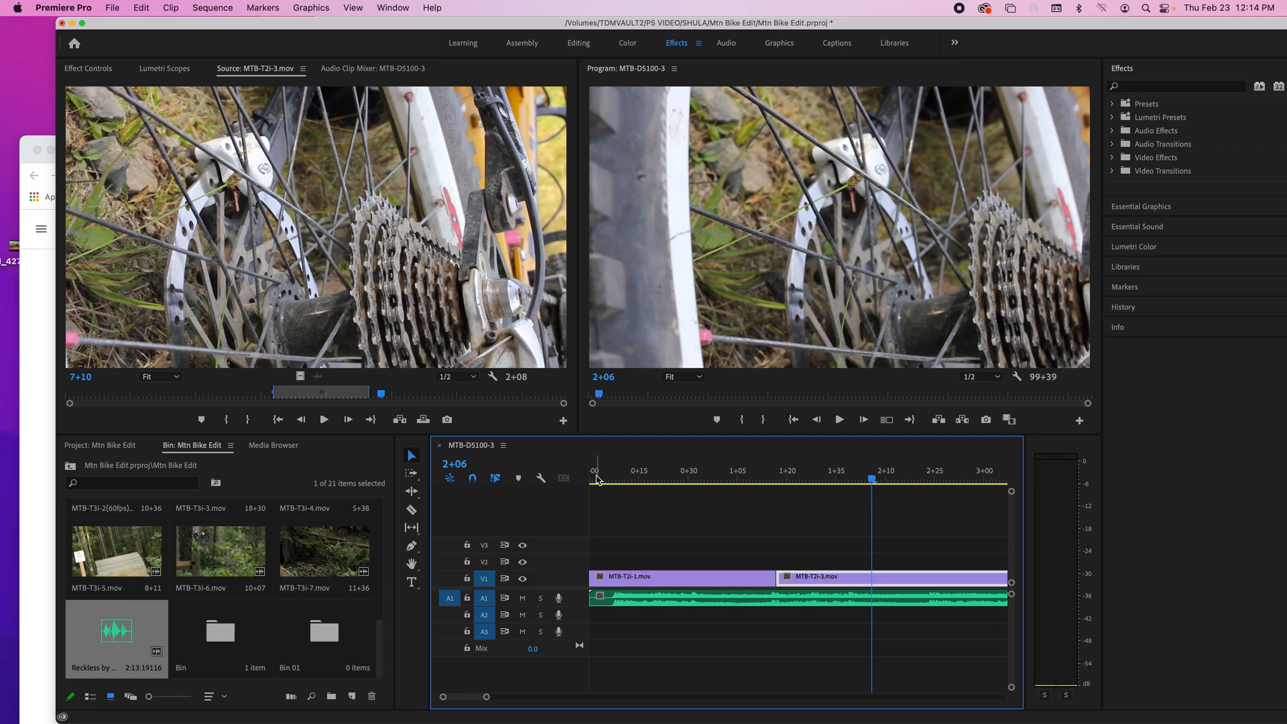
Step: Replay the sequence's opening several times to check how the first cut fits the music
left_click(596, 479)
key("space")
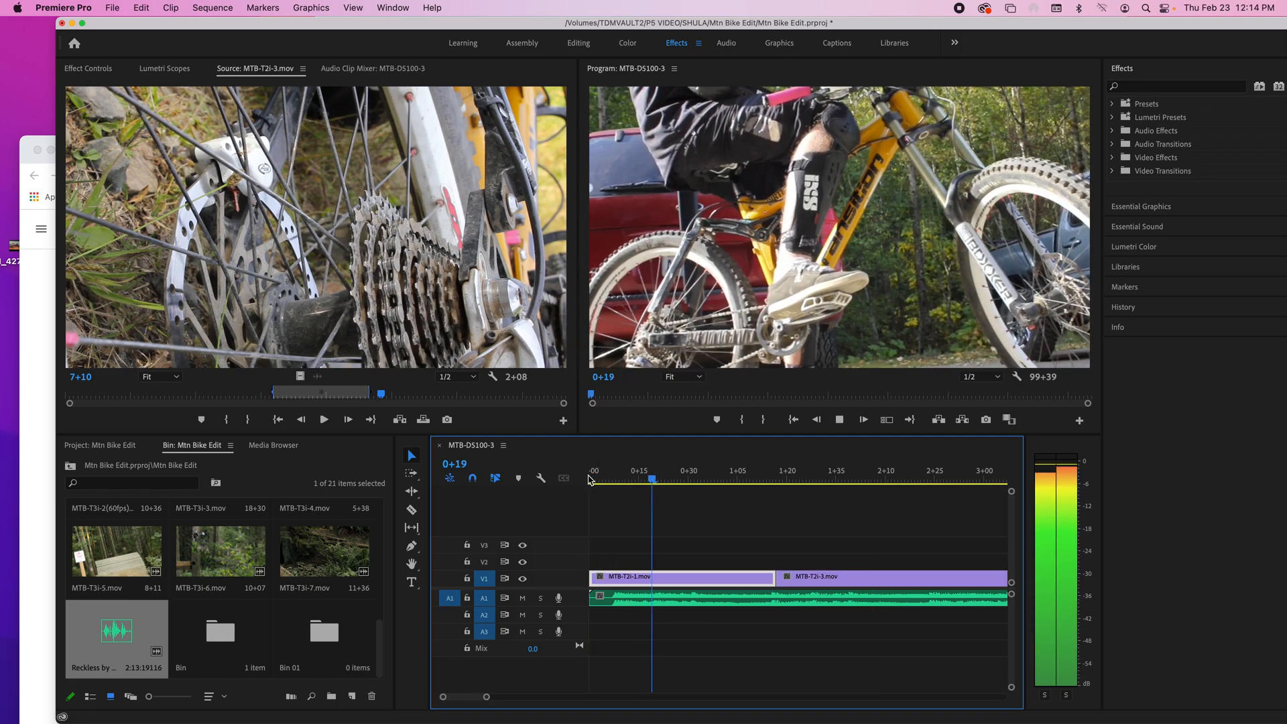
key("space")
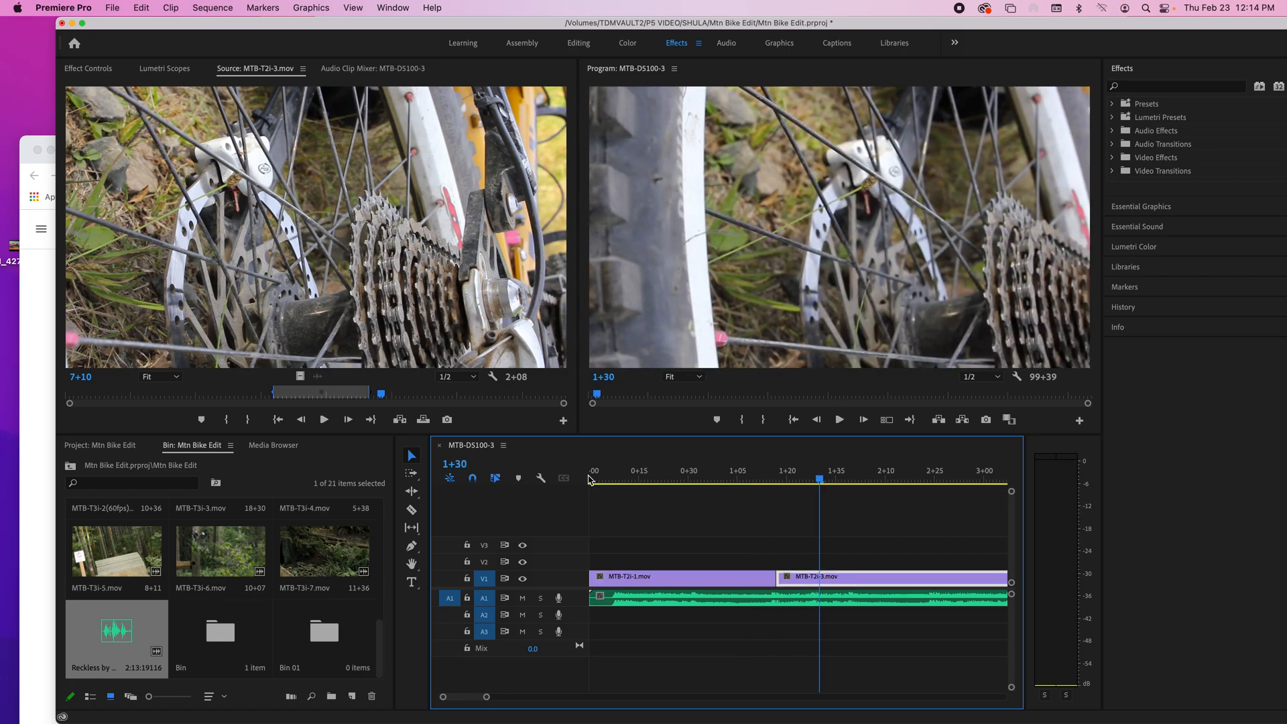
left_click(599, 480)
key("space")
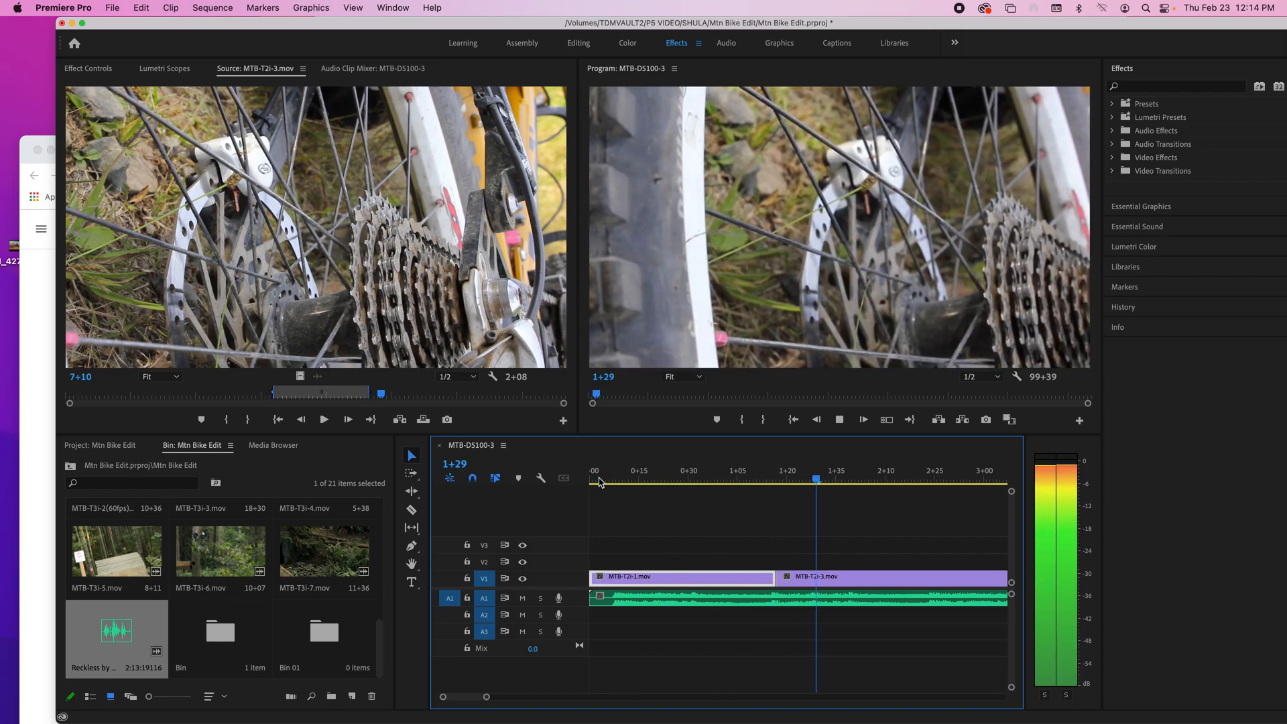
key("space")
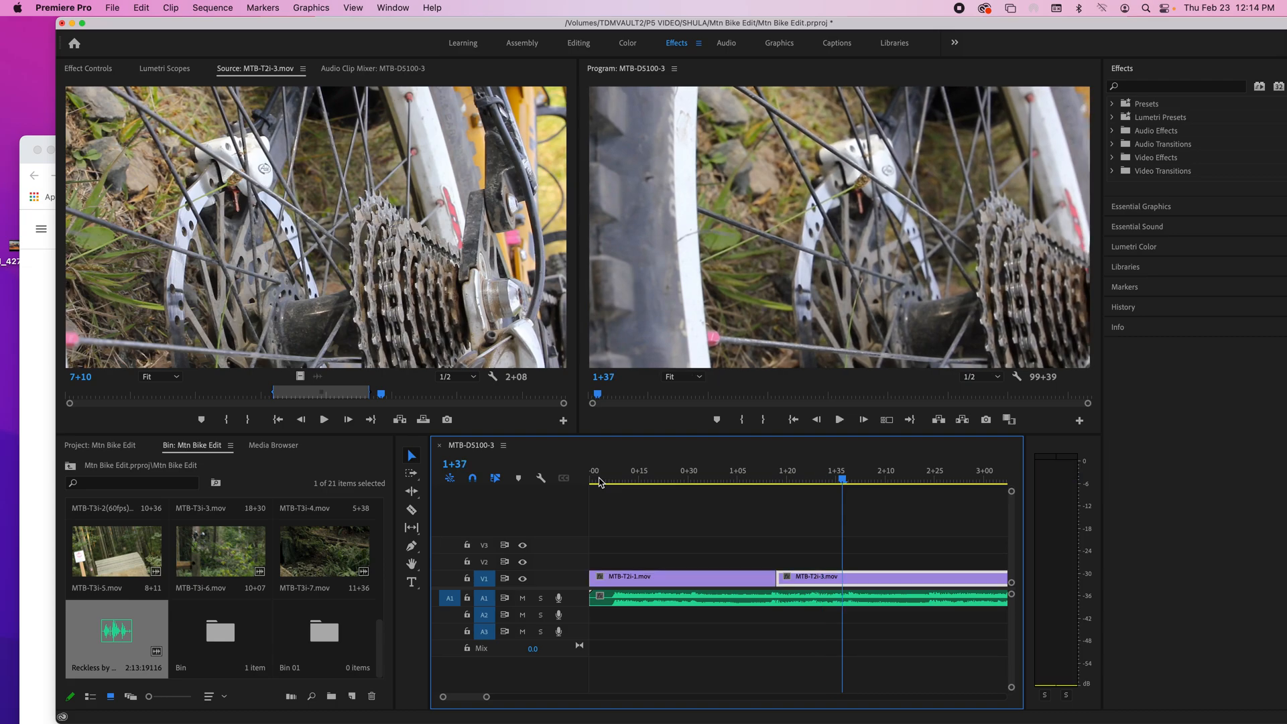
left_click(683, 471)
key("space")
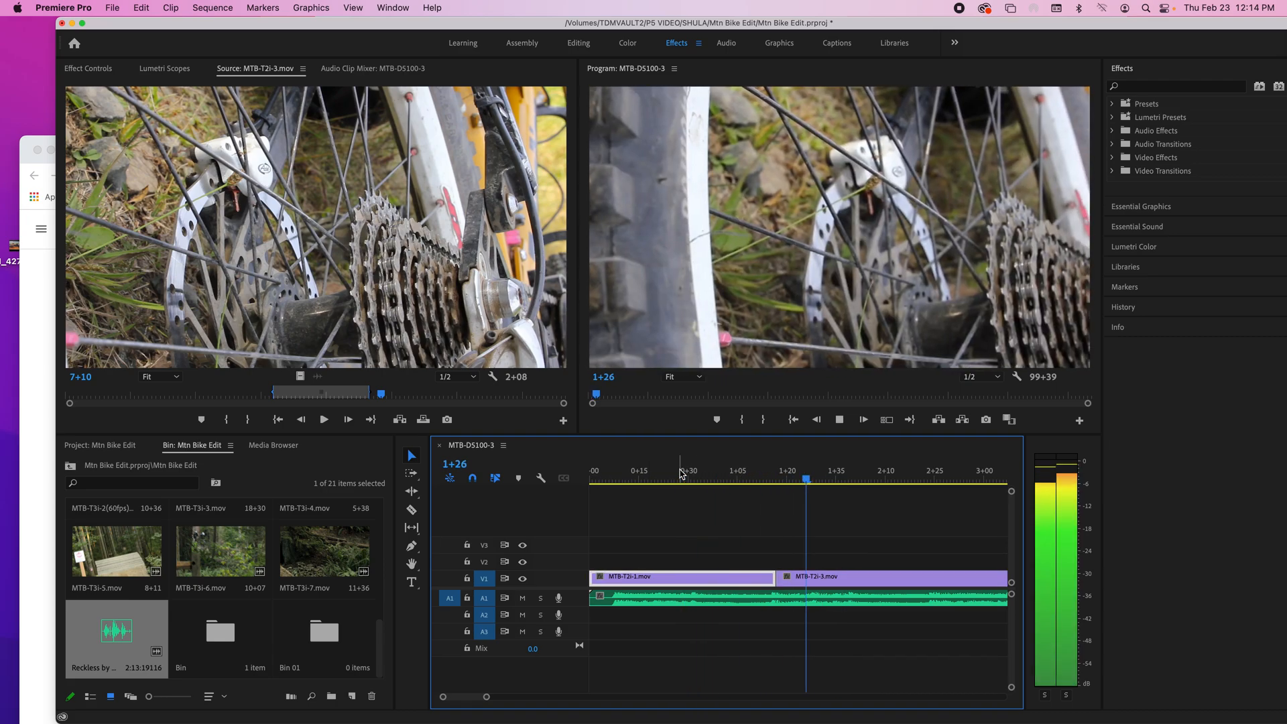
key("space")
Step: Play the sequence from 0+36 to 3+06 and trim the end of MTB-T2i-3.mov to the playhead there
mouse_move(683, 474)
left_mouse_down()
mouse_move(663, 478)
mouse_move(708, 478)
left_mouse_up()
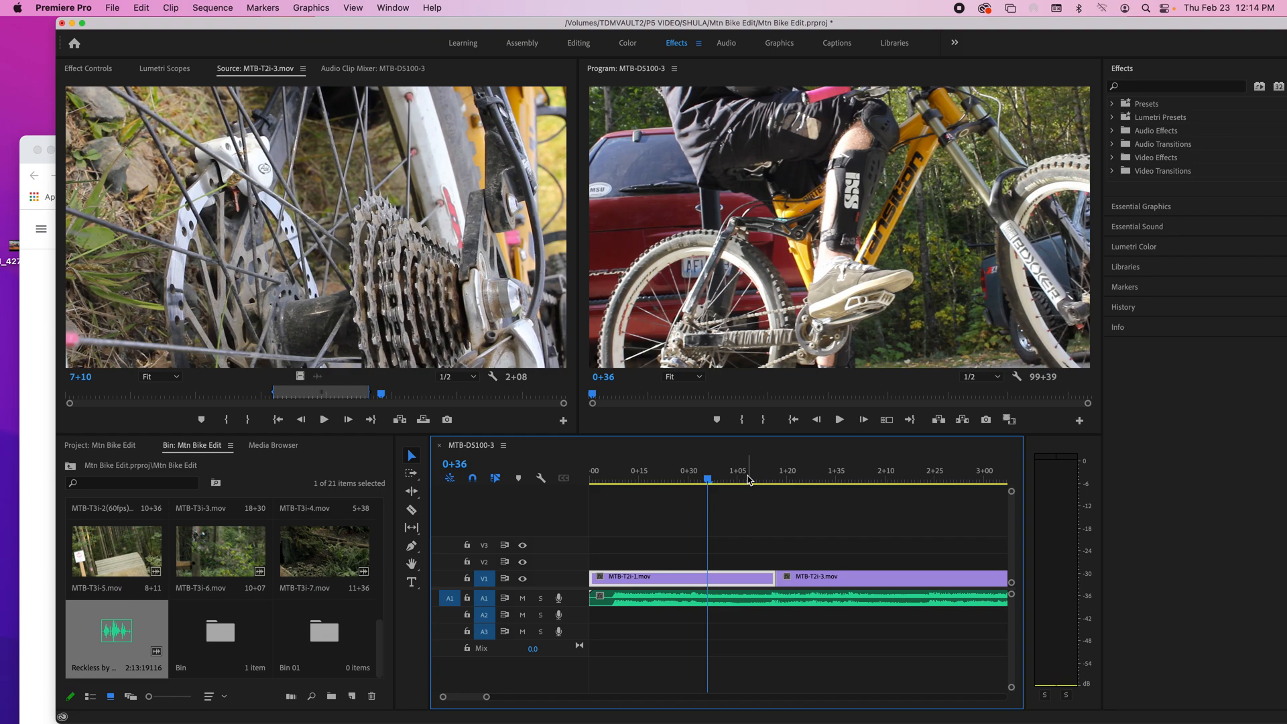
key("space")
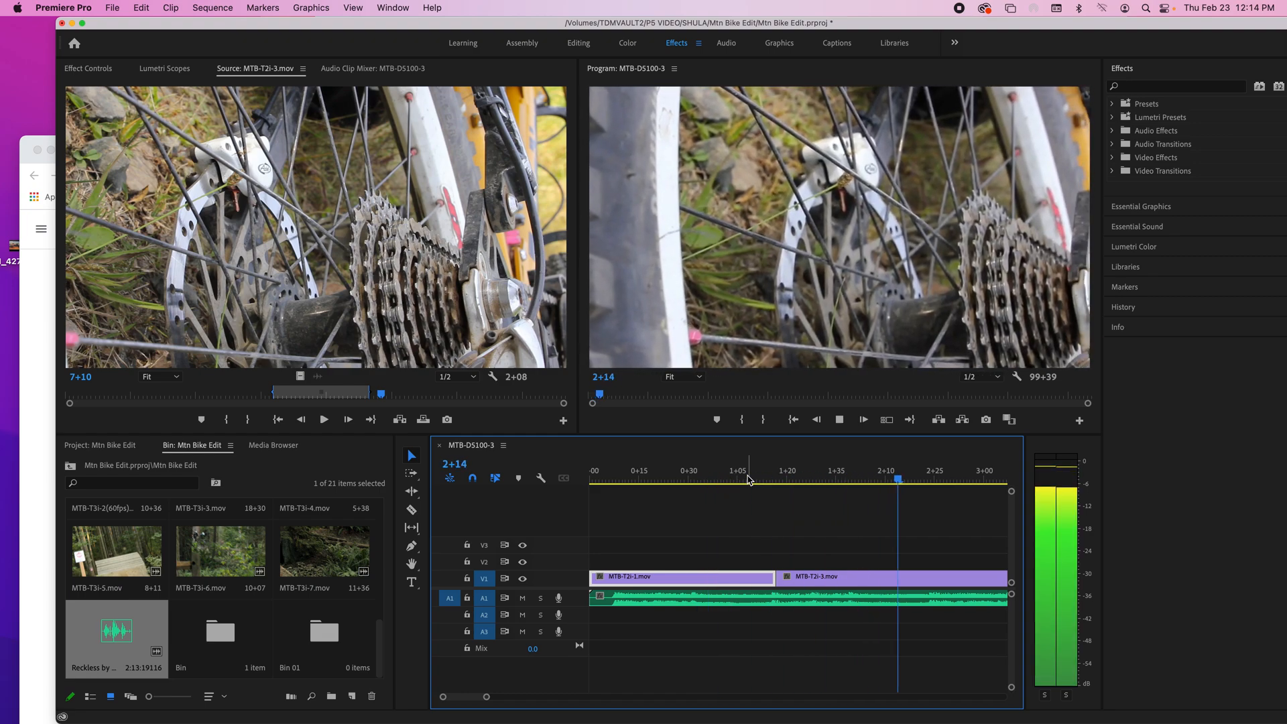
key("space")
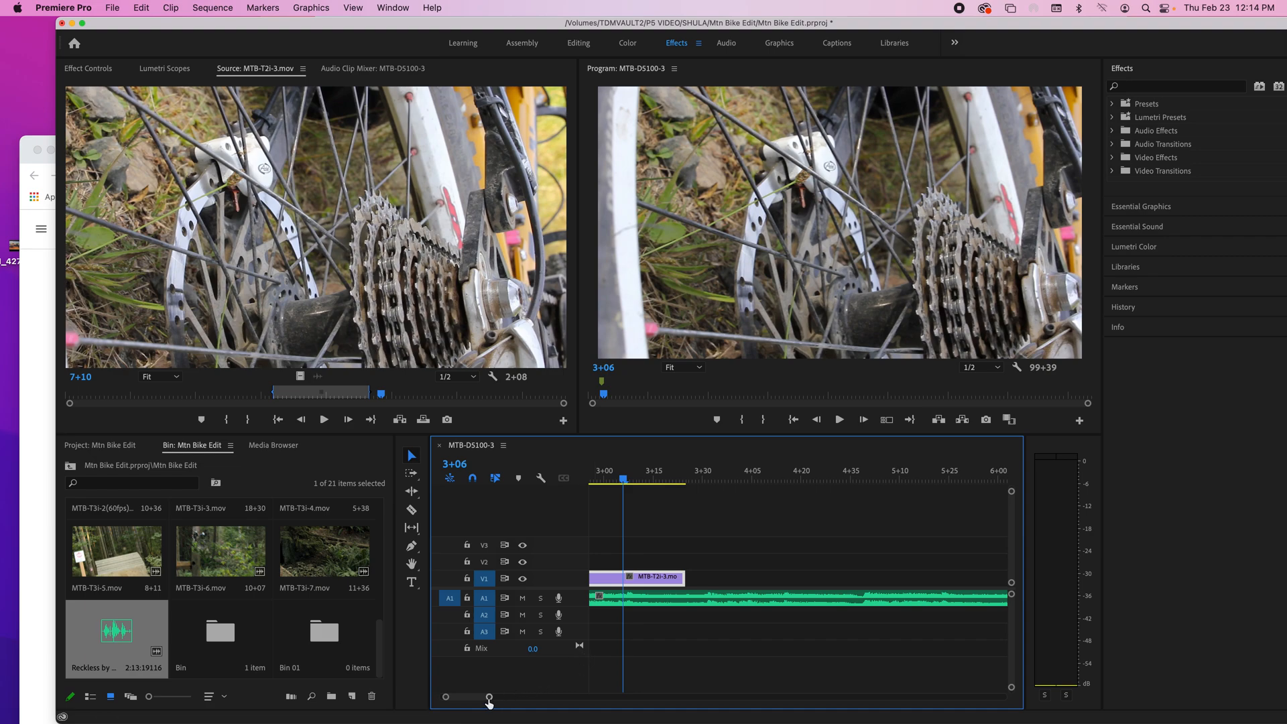
left_click_drag(489, 698, 549, 697)
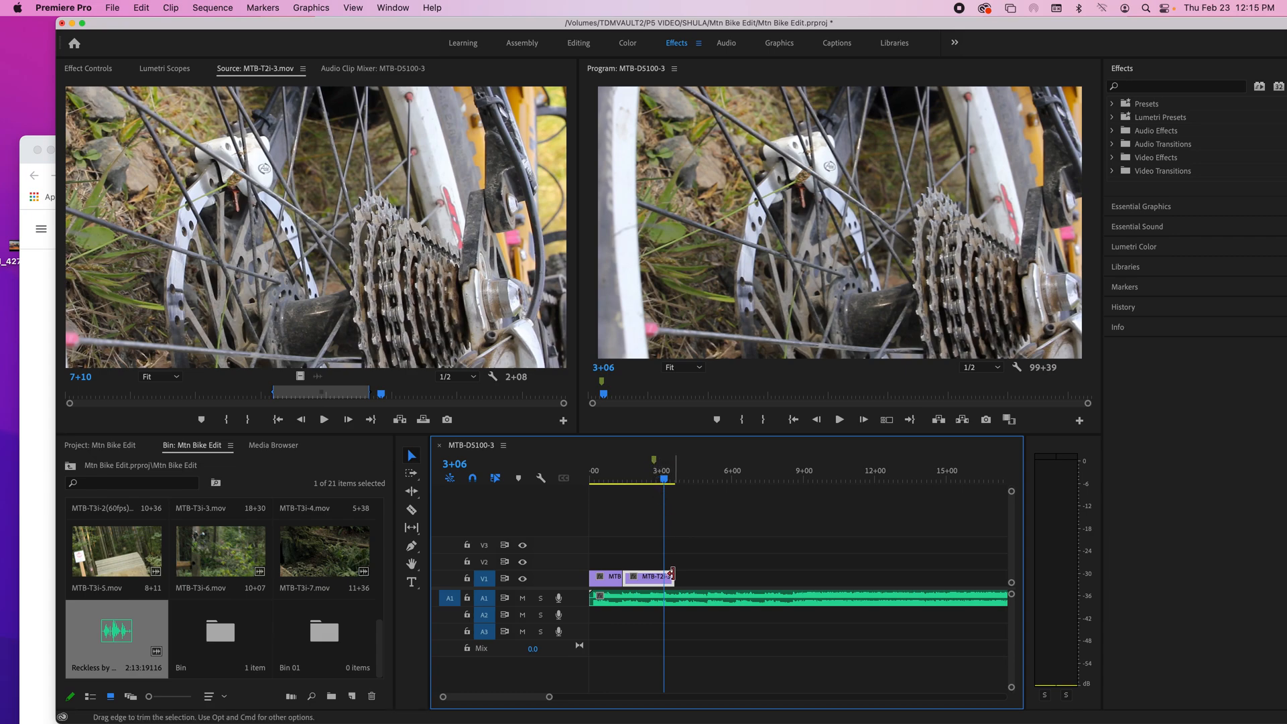
left_click_drag(671, 576, 663, 576)
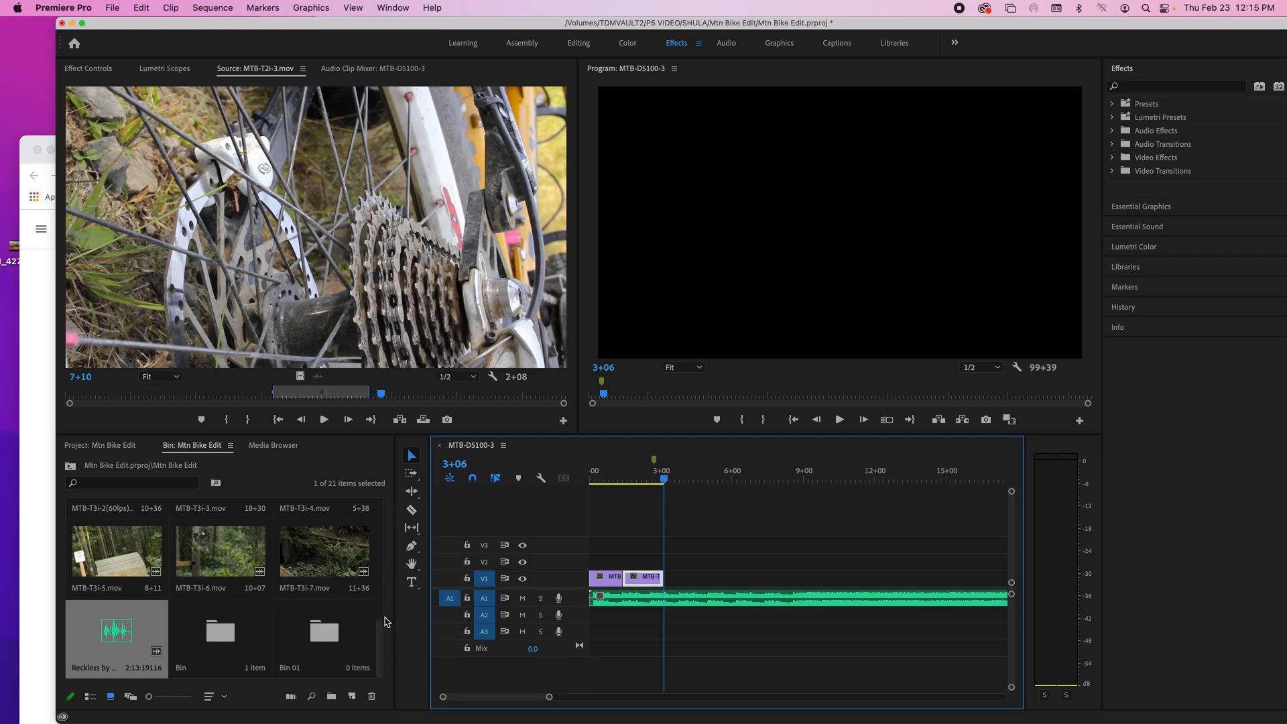
Step: Open MTB-T3i-4.mov in the Source Monitor and mark a 1+10 range starting at 2+26
left_click_drag(384, 626, 386, 585)
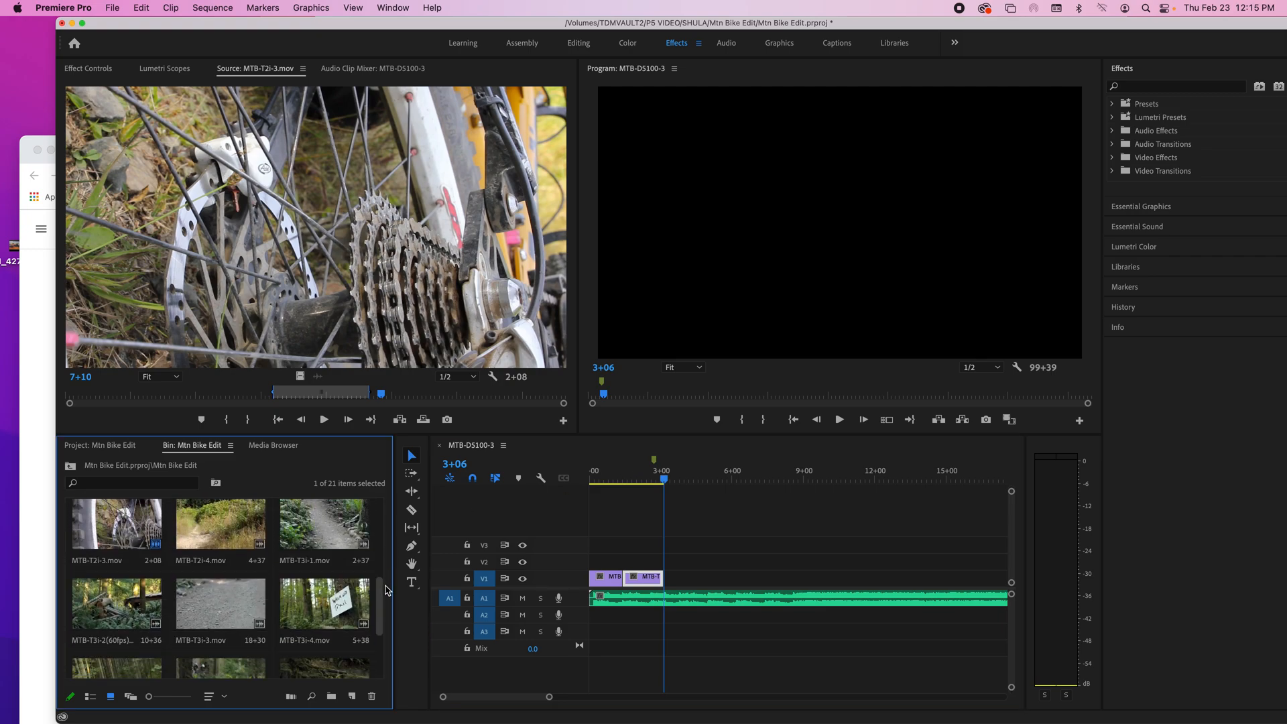
double_click(324, 603)
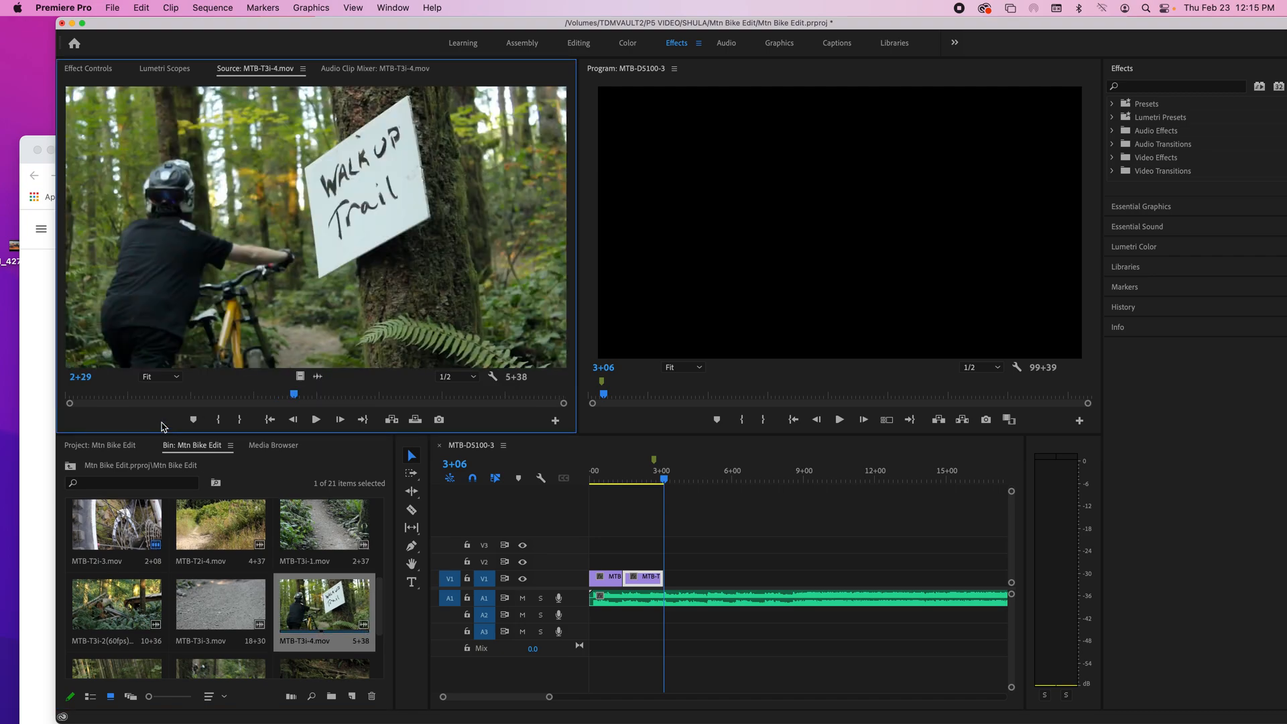
left_click_drag(116, 391, 281, 401)
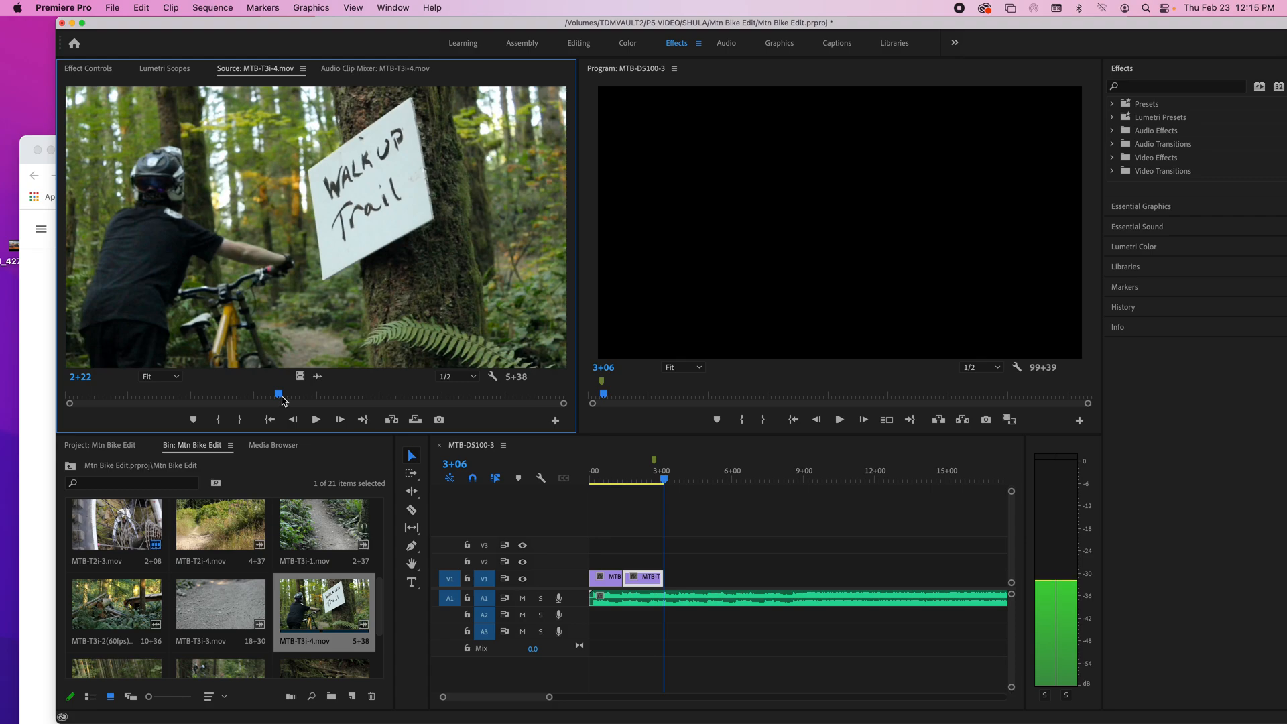
left_click_drag(283, 400, 285, 400)
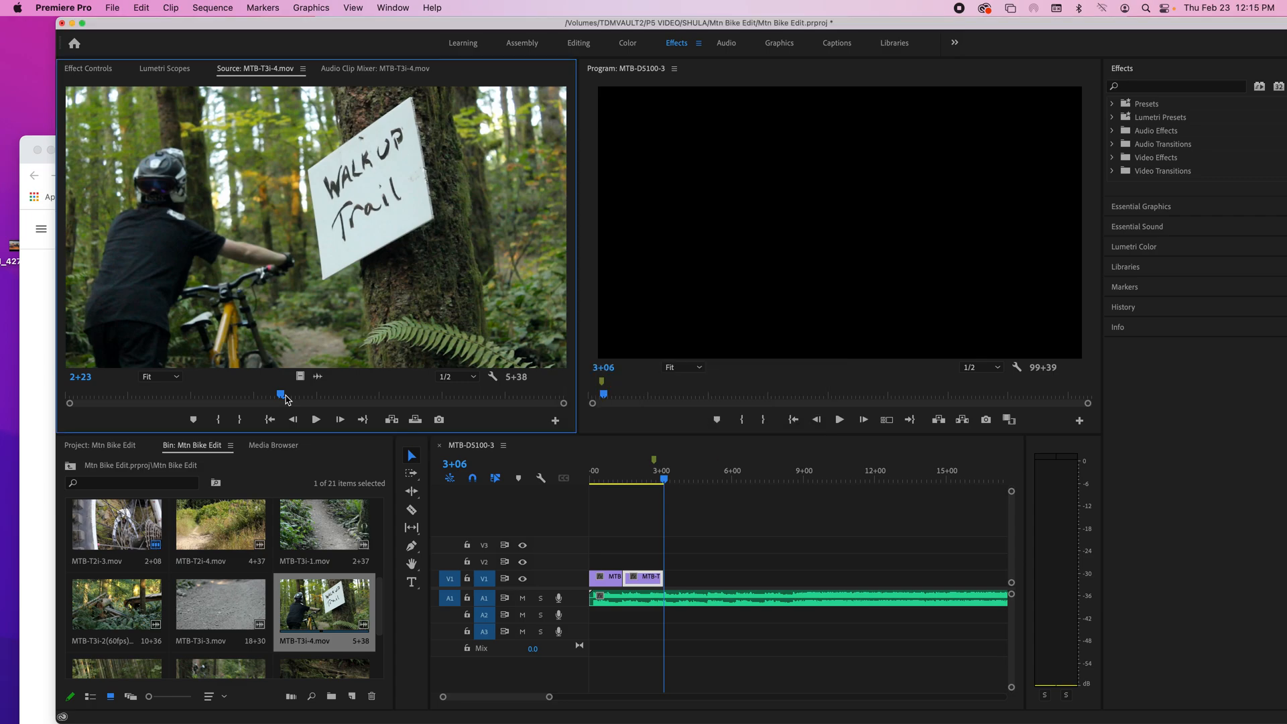
mouse_move(274, 396)
left_mouse_down()
mouse_move(480, 395)
mouse_move(239, 390)
mouse_move(288, 390)
left_mouse_up()
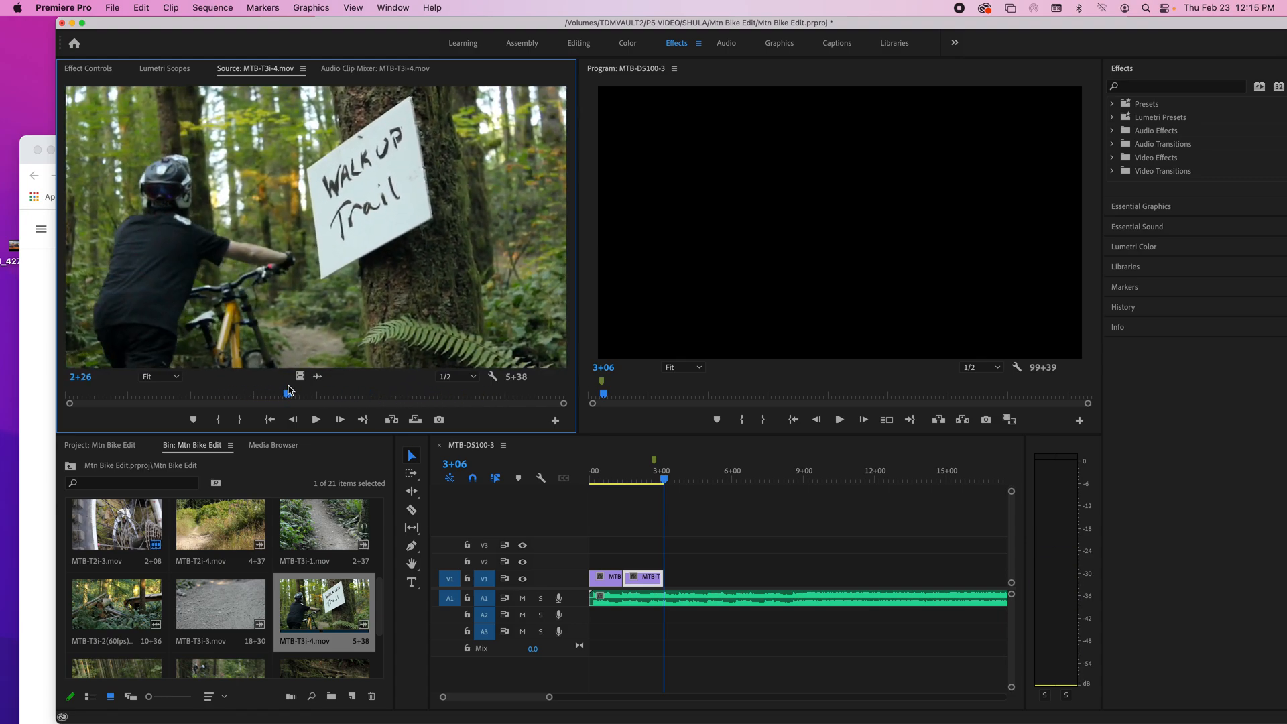
key("i")
key("space")
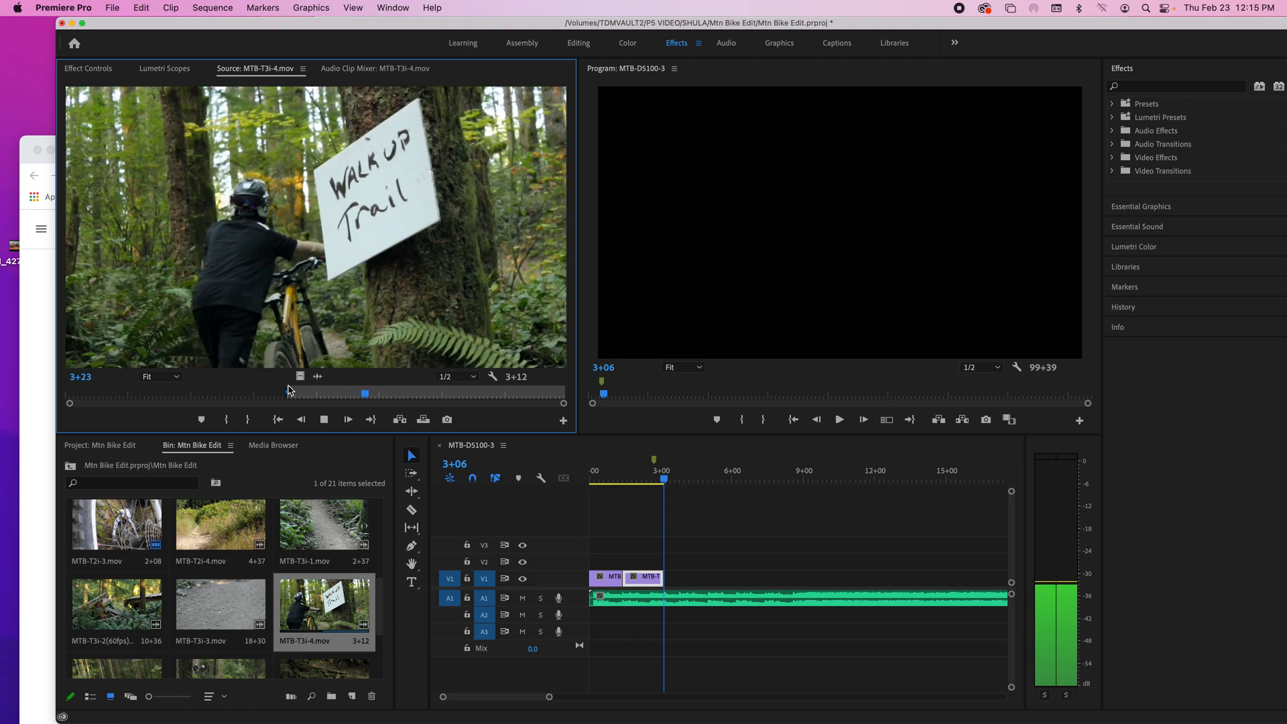
key("o")
key("space")
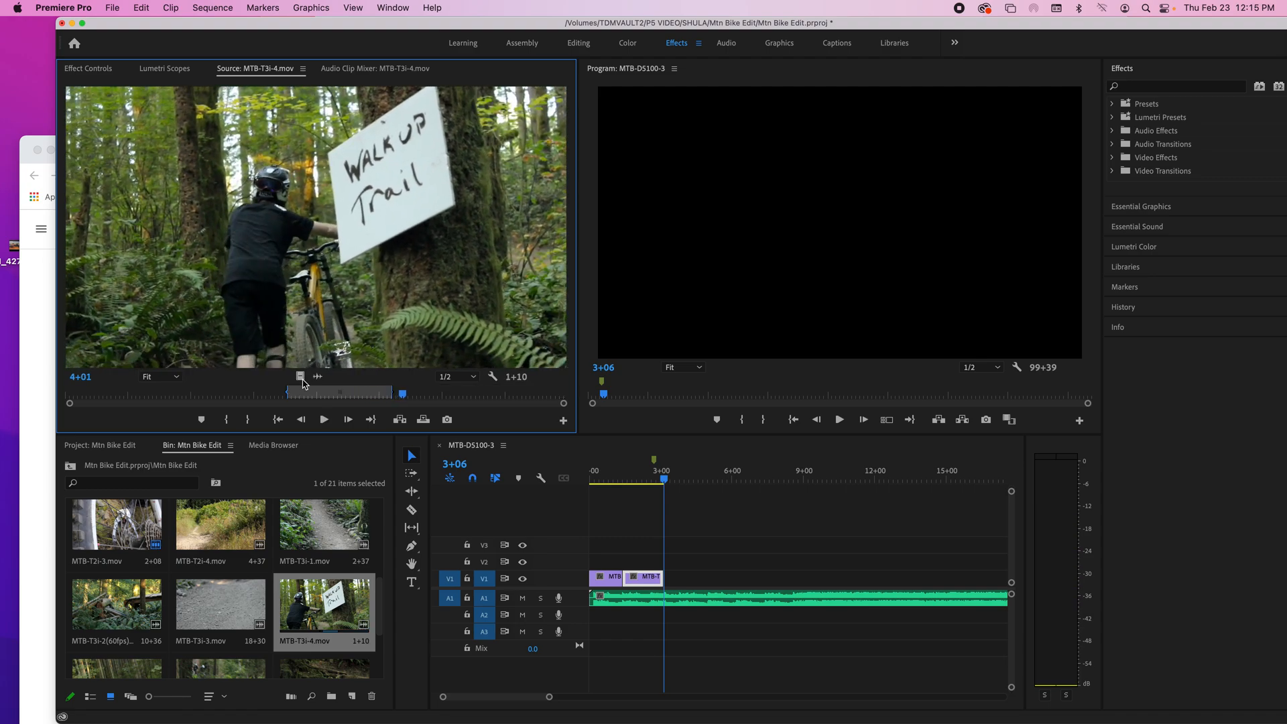
Step: Place only the video of the marked MTB-T3i-4.mov range on V1 at 3+06, and play the sequence through it
left_click_drag(604, 484, 671, 588)
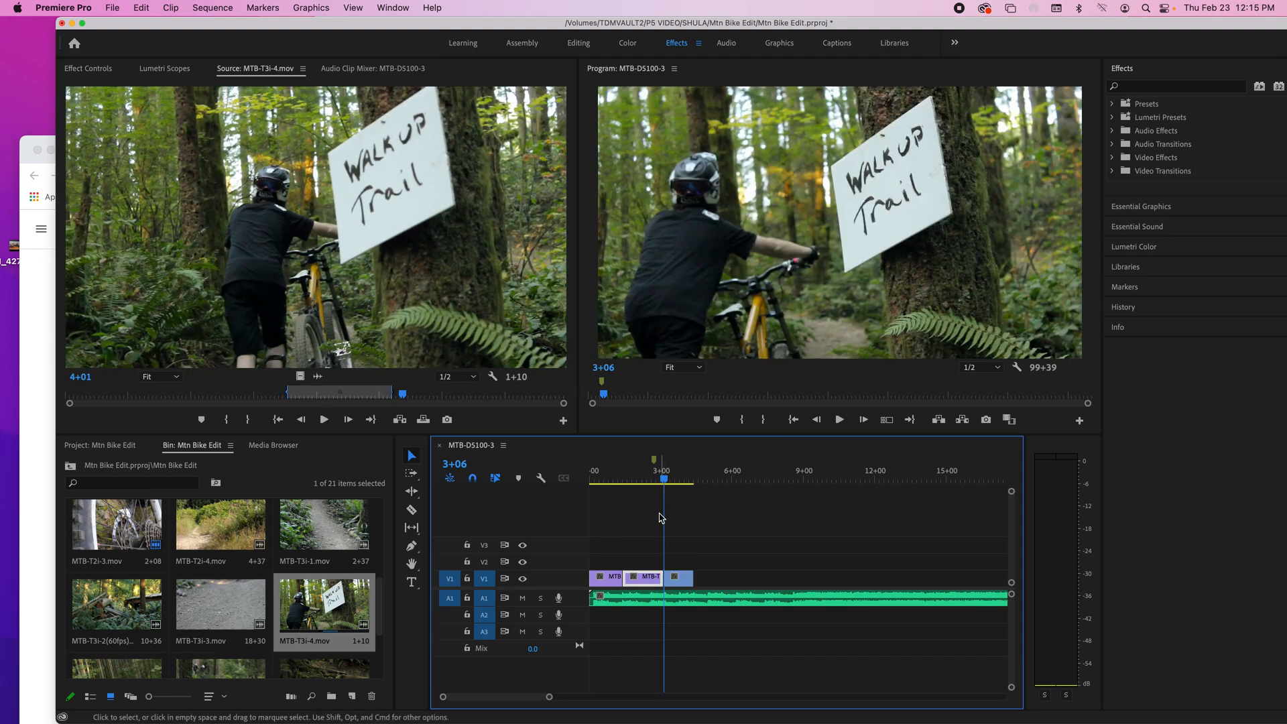
left_click(605, 477)
key("space")
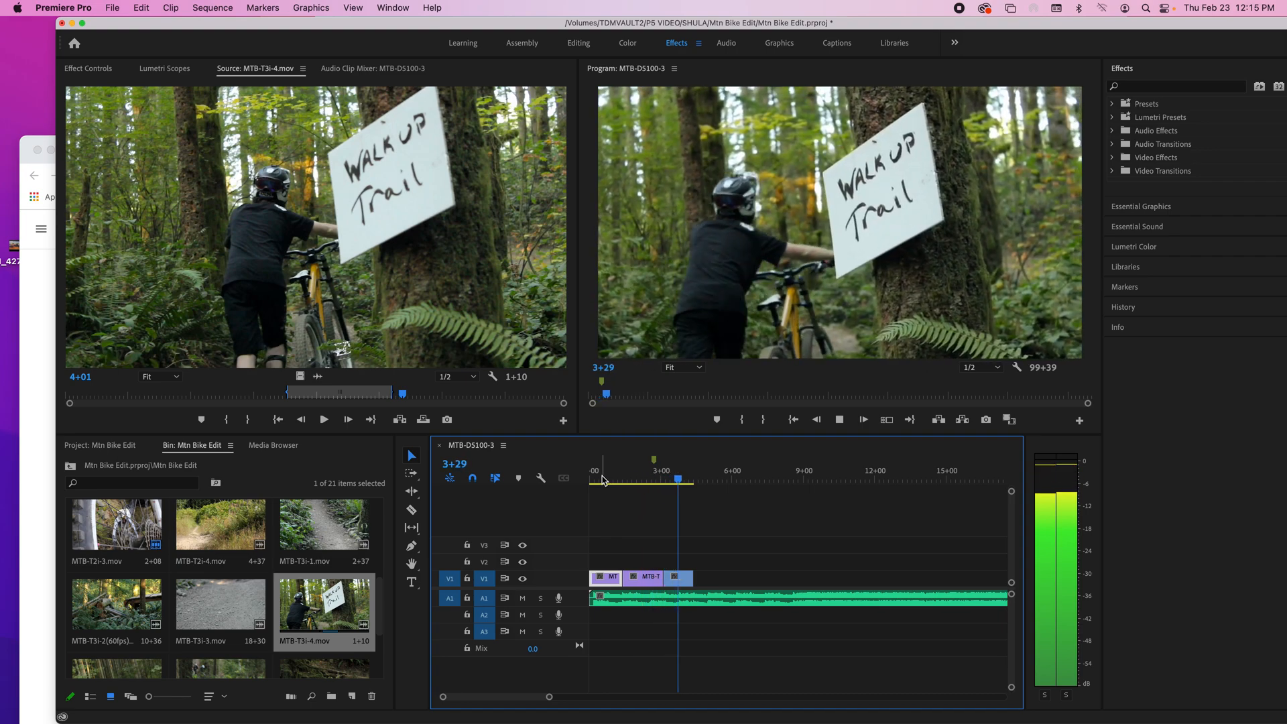
key("space")
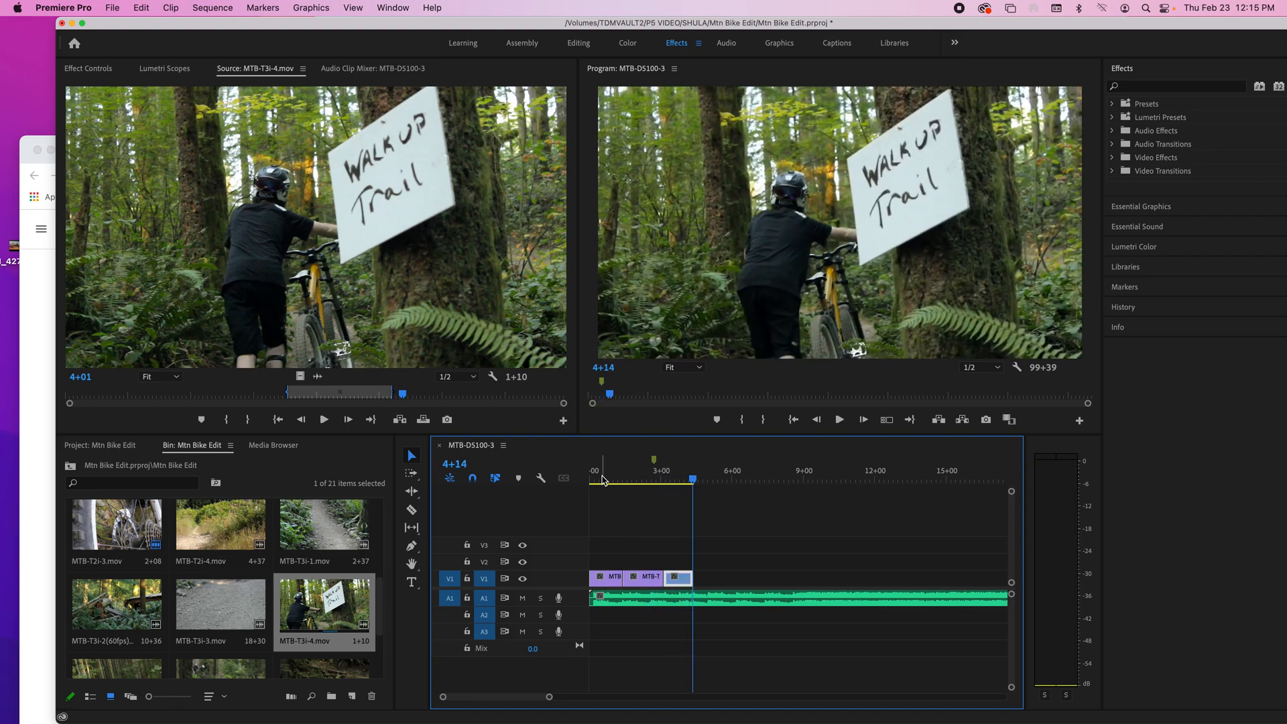
Step: Replay the second half of MTB-T2i-3.mov several times to find the music beat for its cut, stopping at 2+31
left_click(646, 480)
key("space")
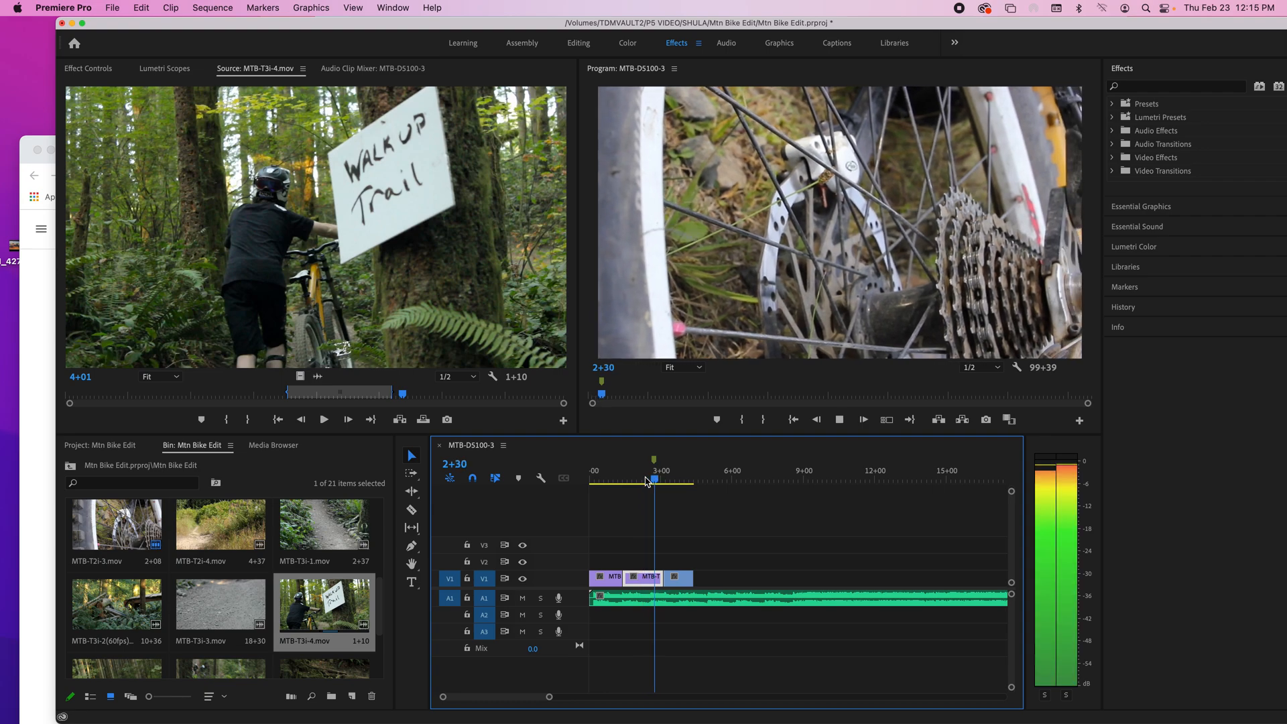
key("space")
left_click(645, 480)
key("space")
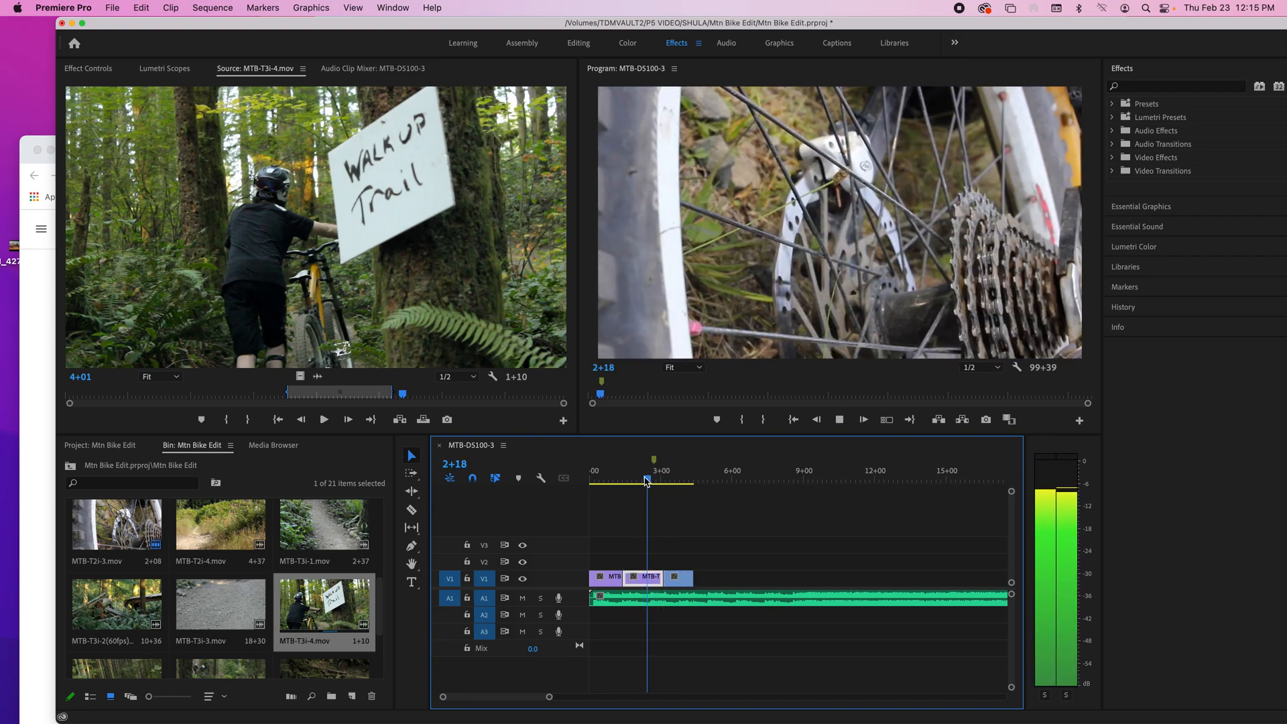
key("space")
key("space")
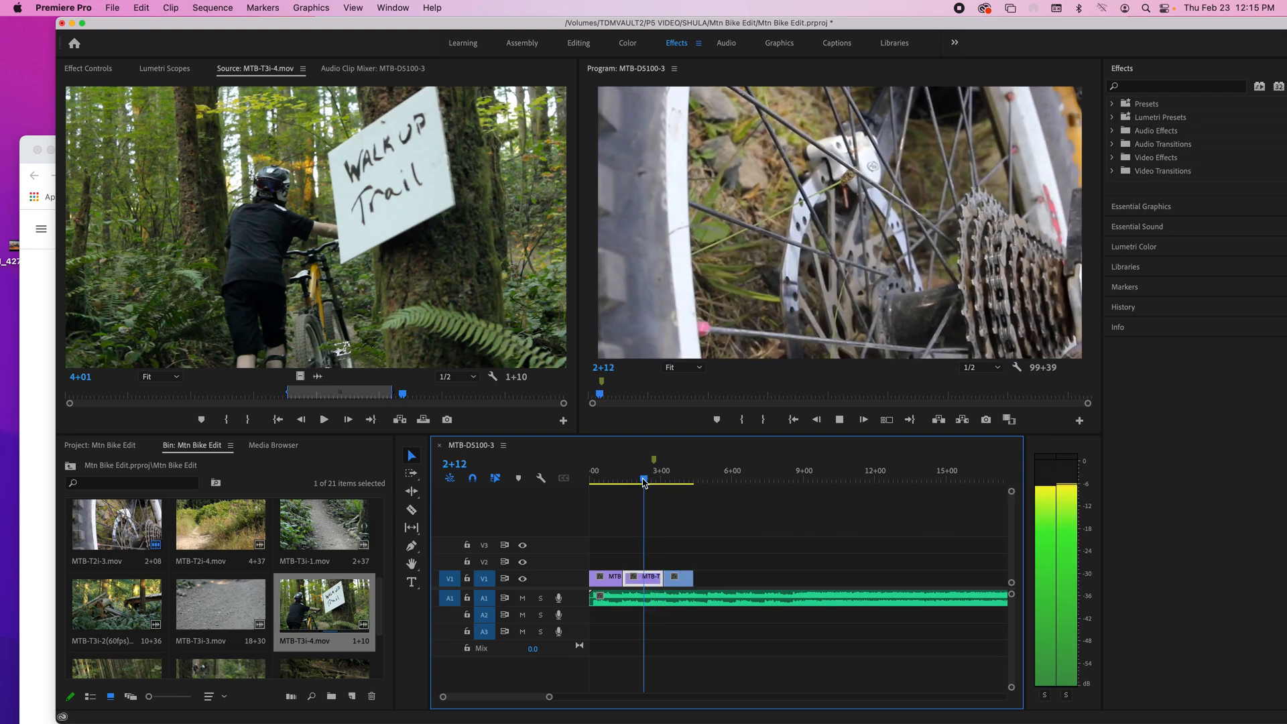
key("space")
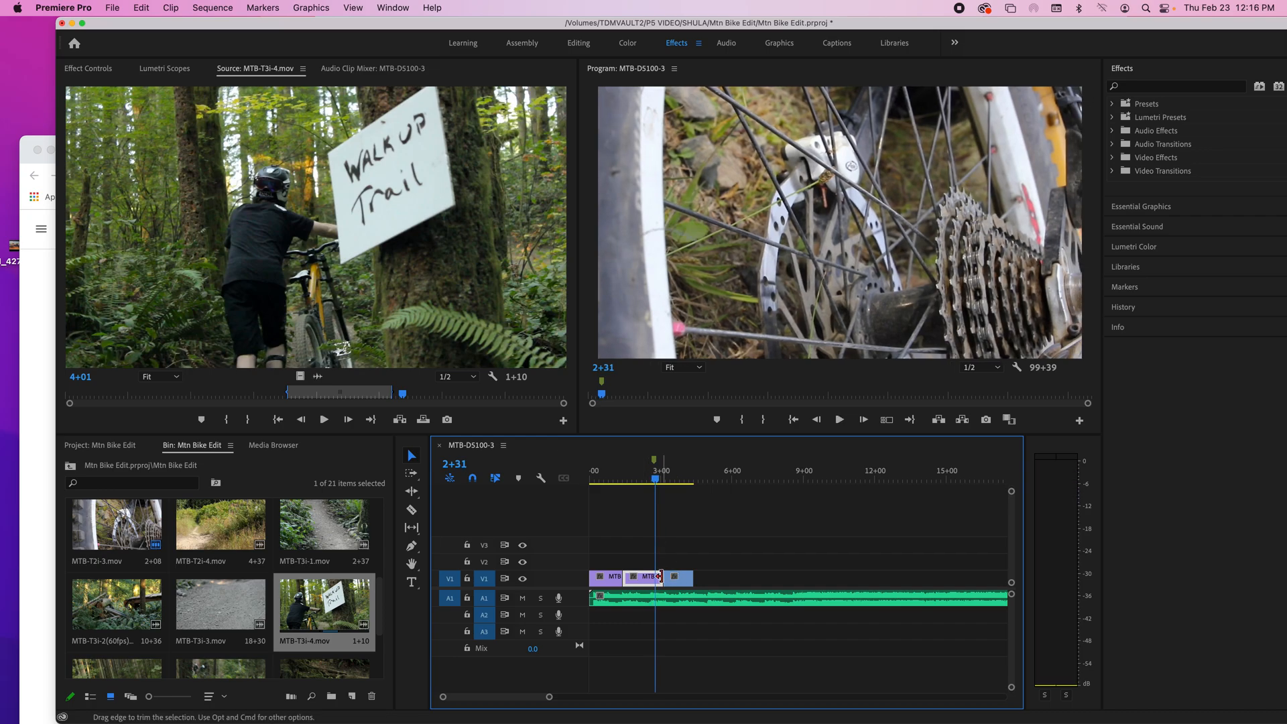
Step: Trim the end of MTB-T2i-3.mov back to the sequence marker, close the gap before MTB-T3i-4.mov, and play across the cut
left_click_drag(660, 577, 673, 581)
left_click(684, 580)
left_click(639, 477)
key("space")
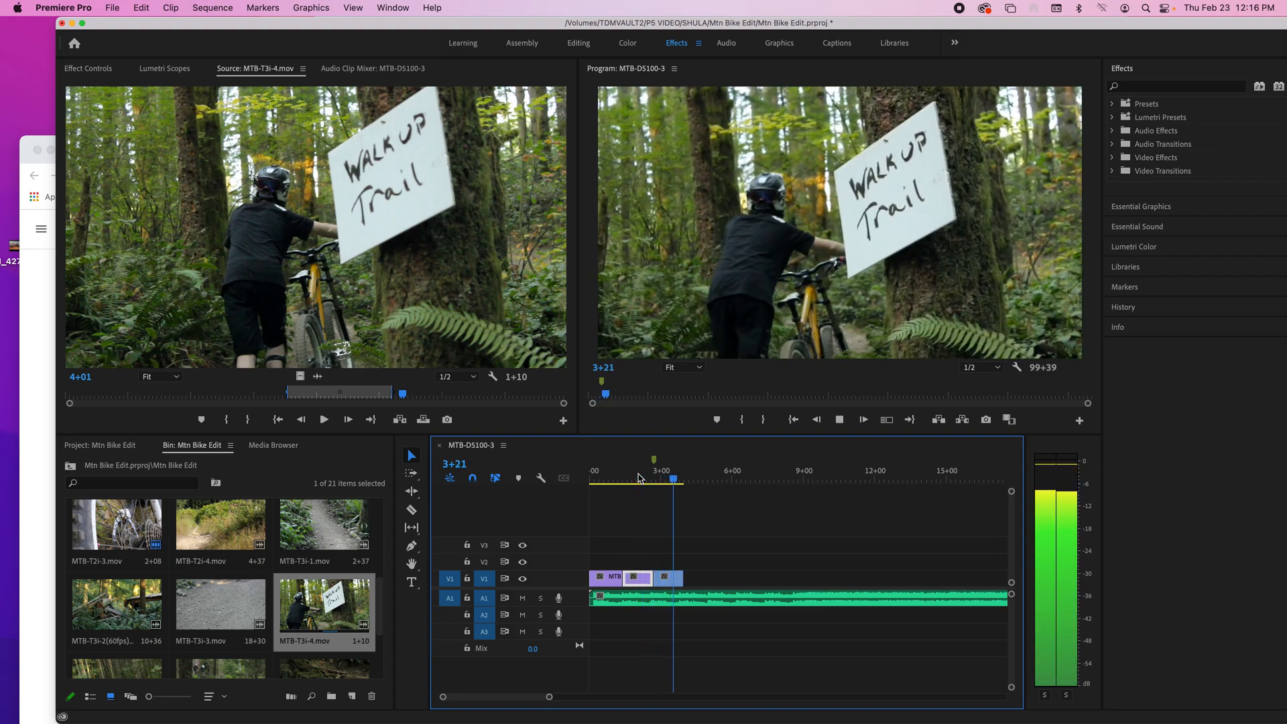
key("space")
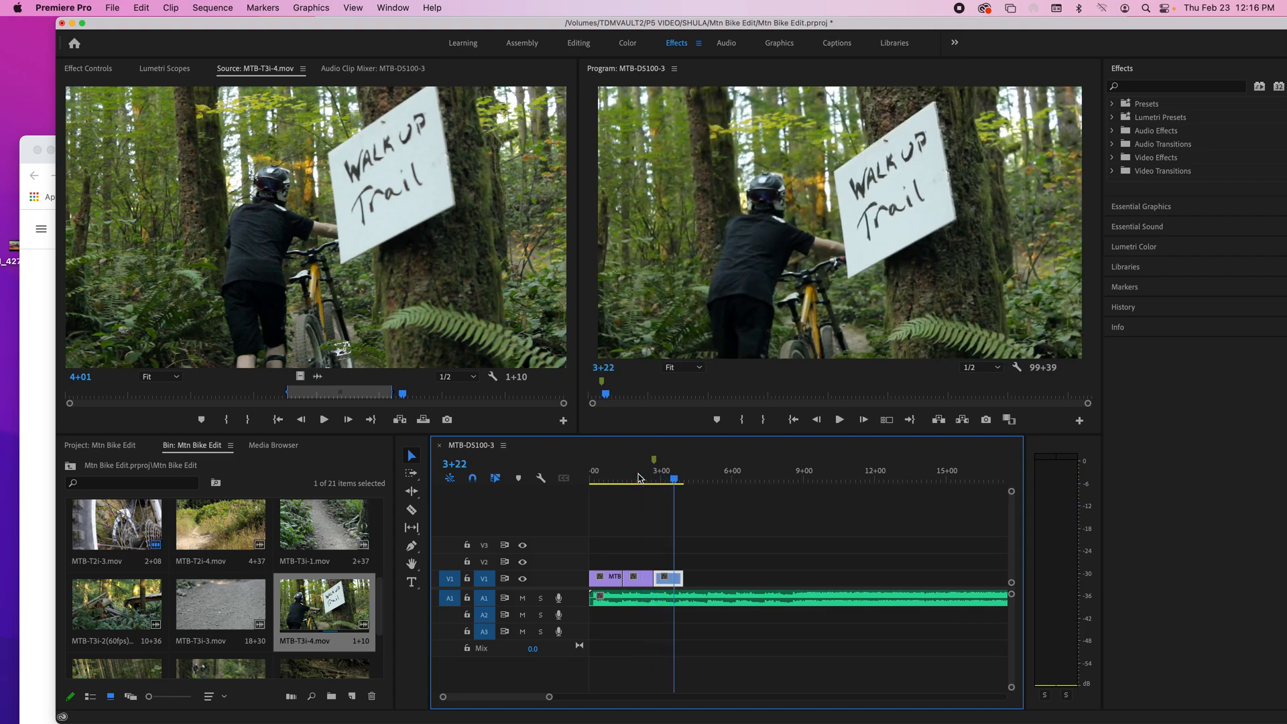
Step: Play across the end of MTB-T3i-4.mov and place a marker on the music beat at the clip's end
left_click(692, 467)
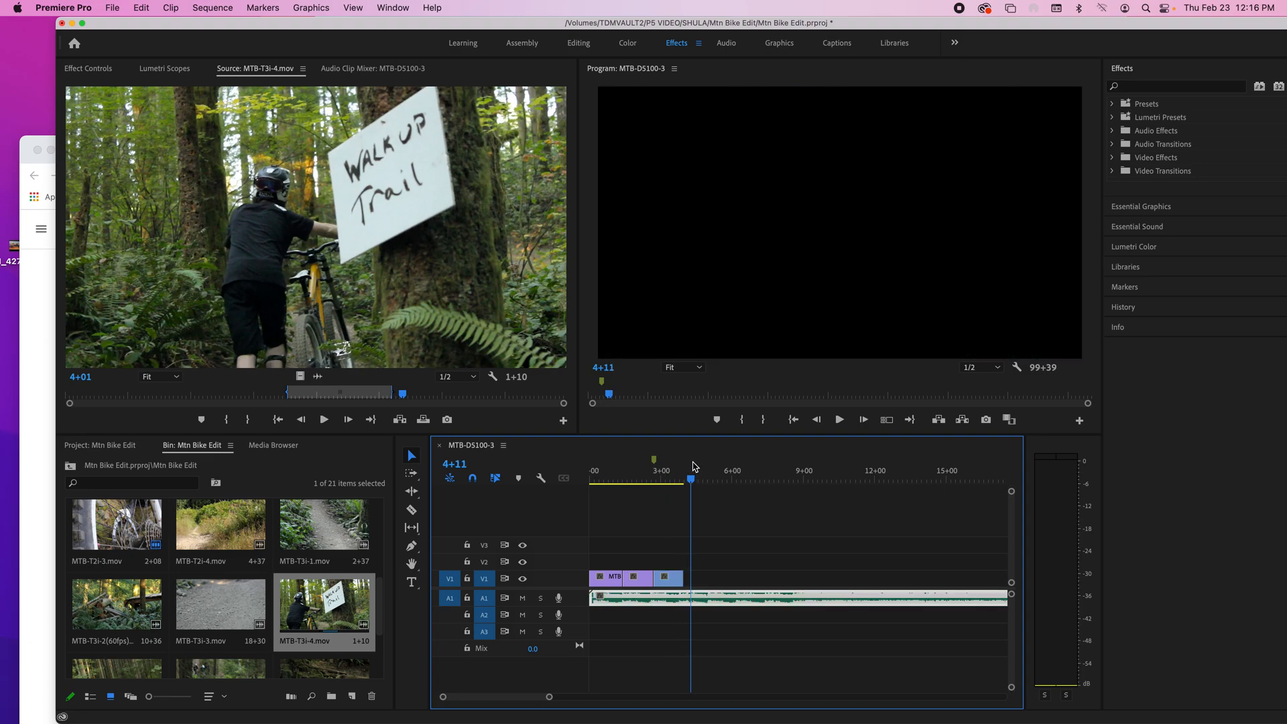
scroll(662, 467, "right", 1)
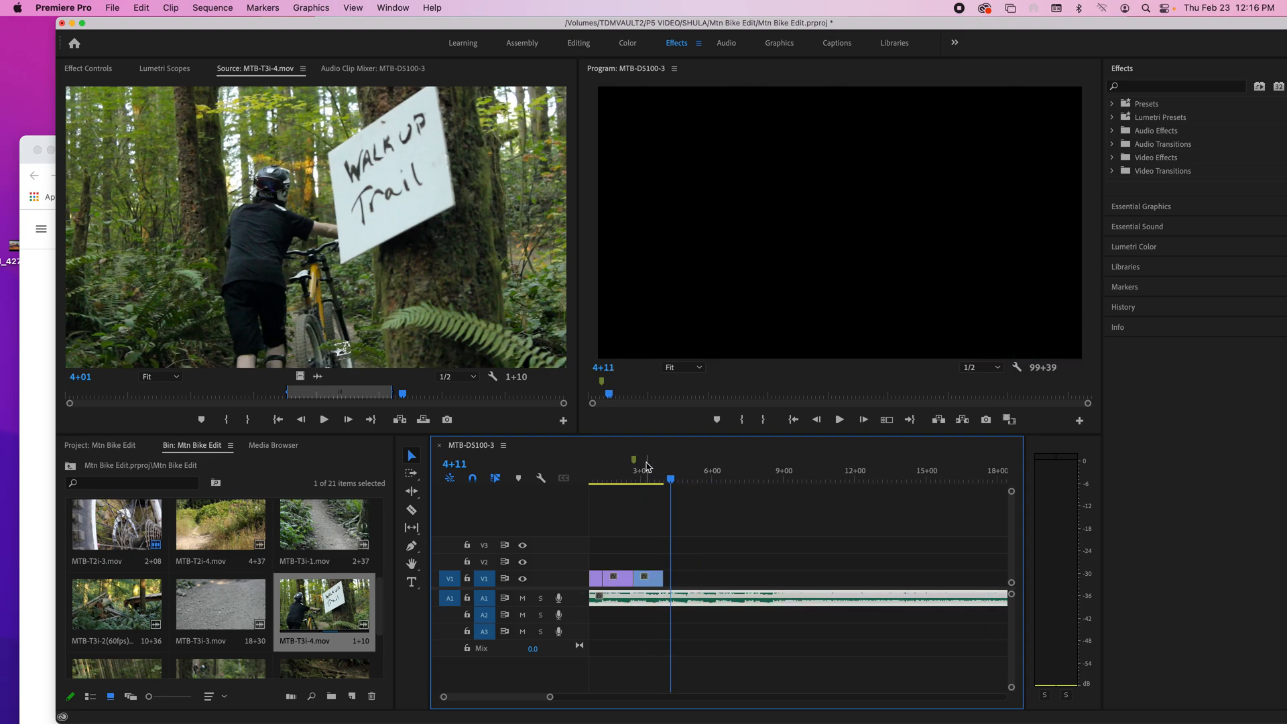
left_click(647, 467)
key("space")
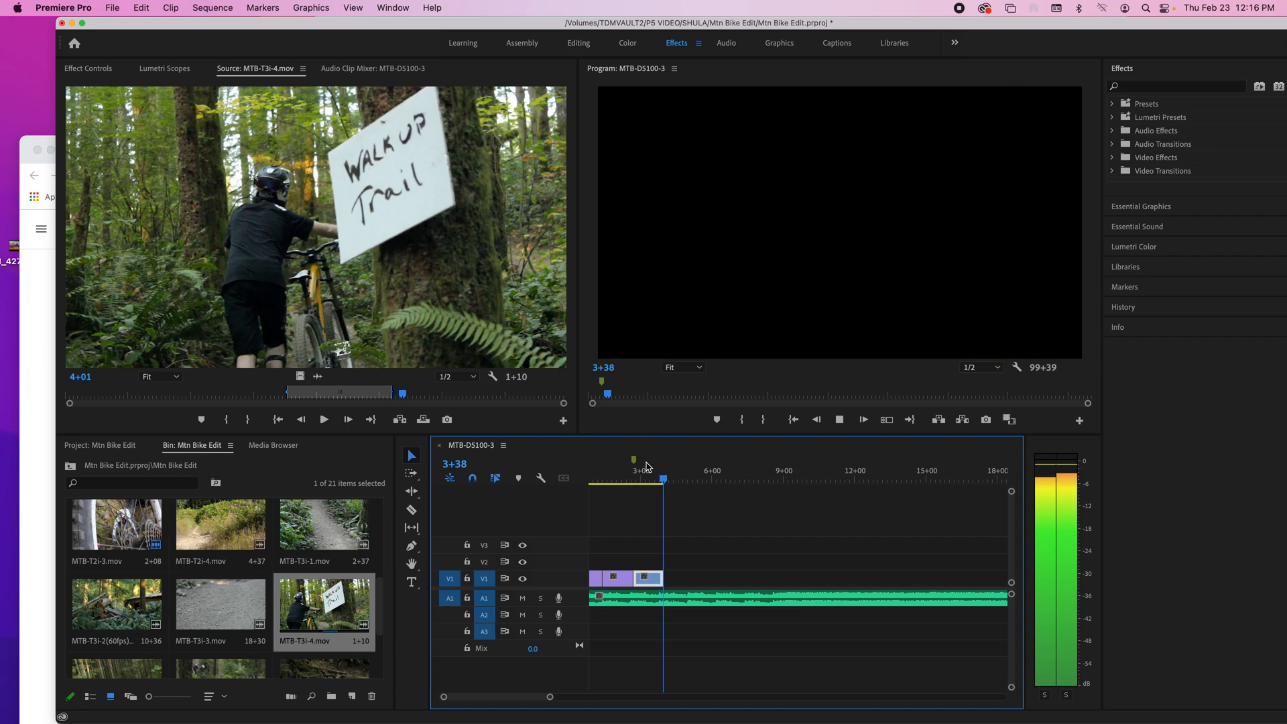
key("space")
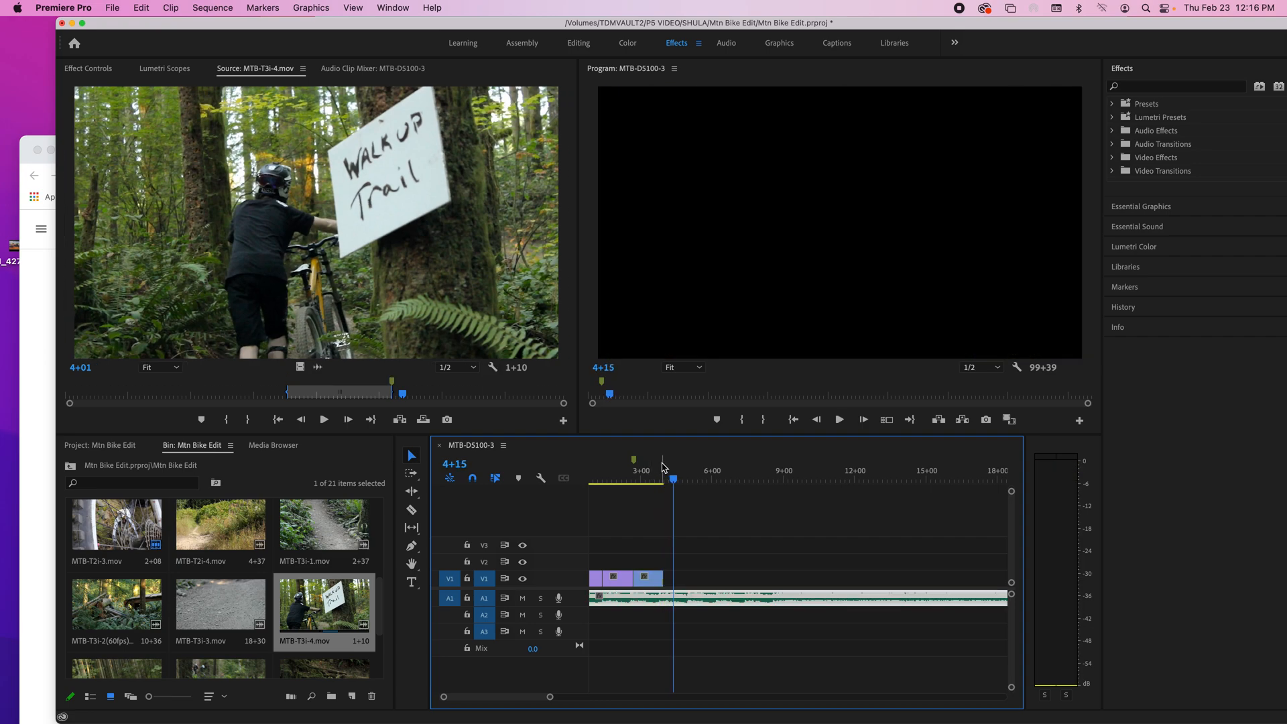
Step: Replay MTB-T3i-4.mov against the music and try marking the beat again with the clip selected
left_click(658, 468)
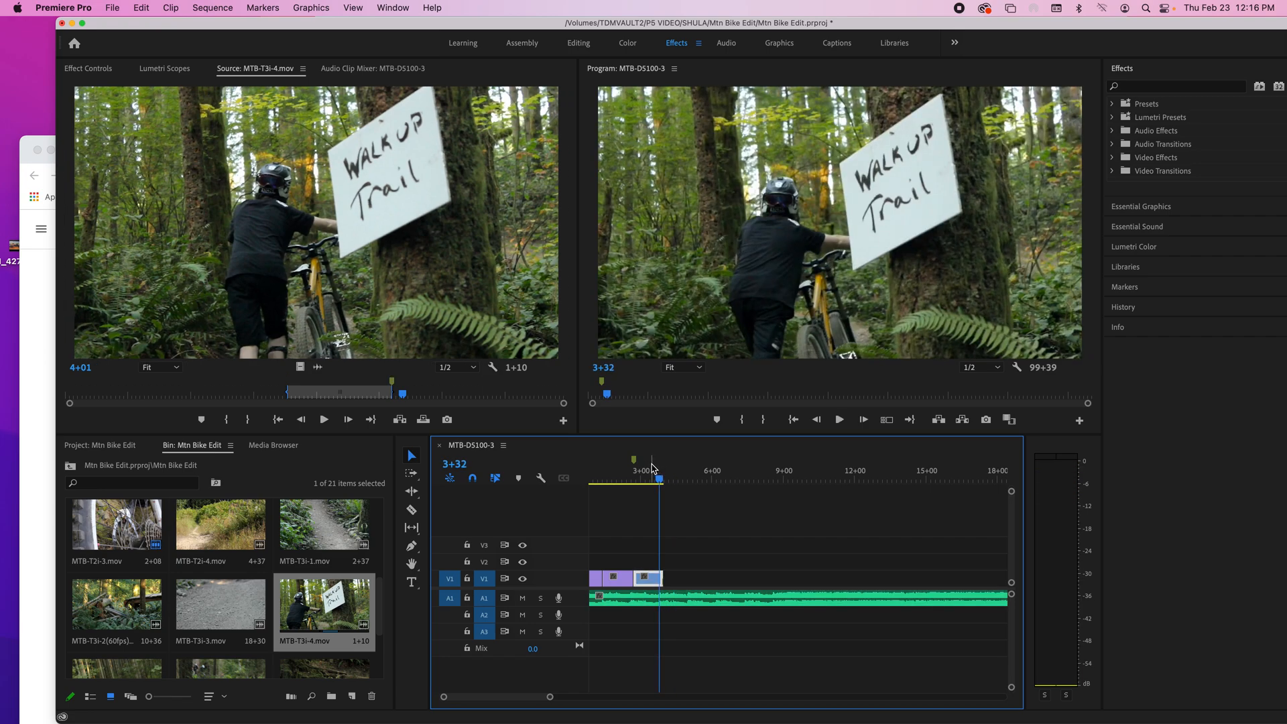
scroll(654, 467, "right", 2)
scroll(663, 485, "left", 3)
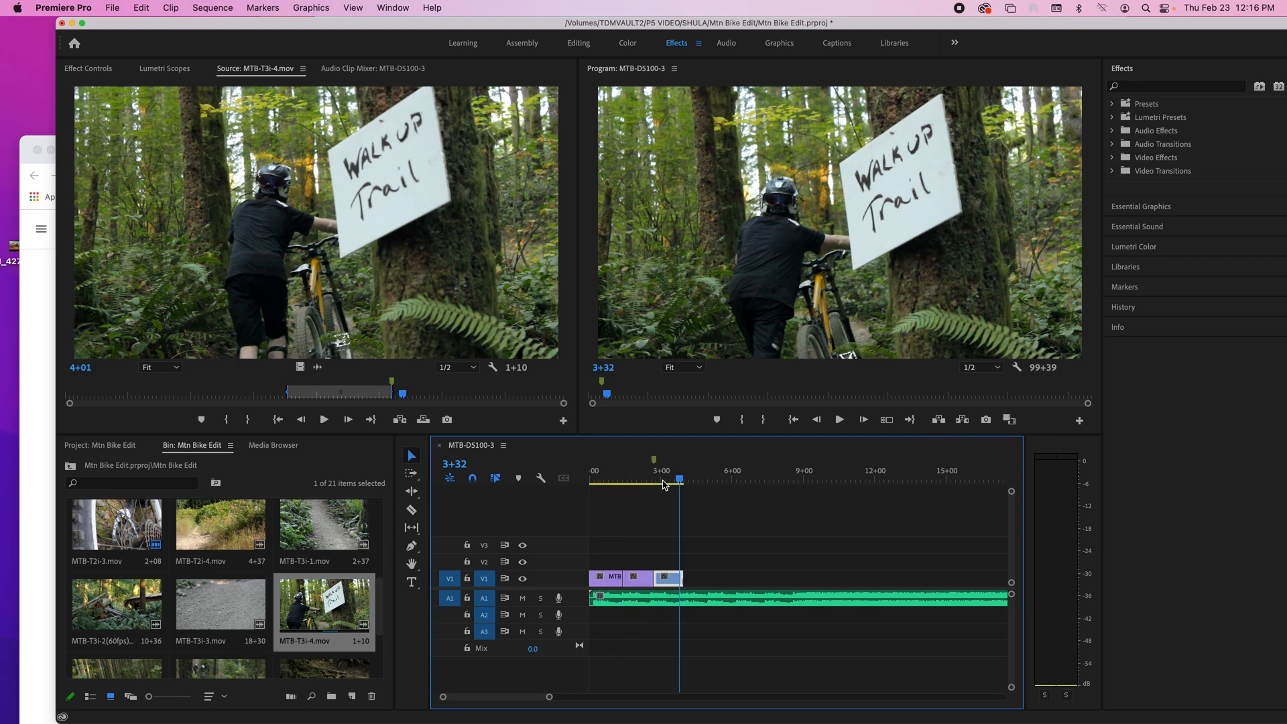
left_click(664, 465)
key("space")
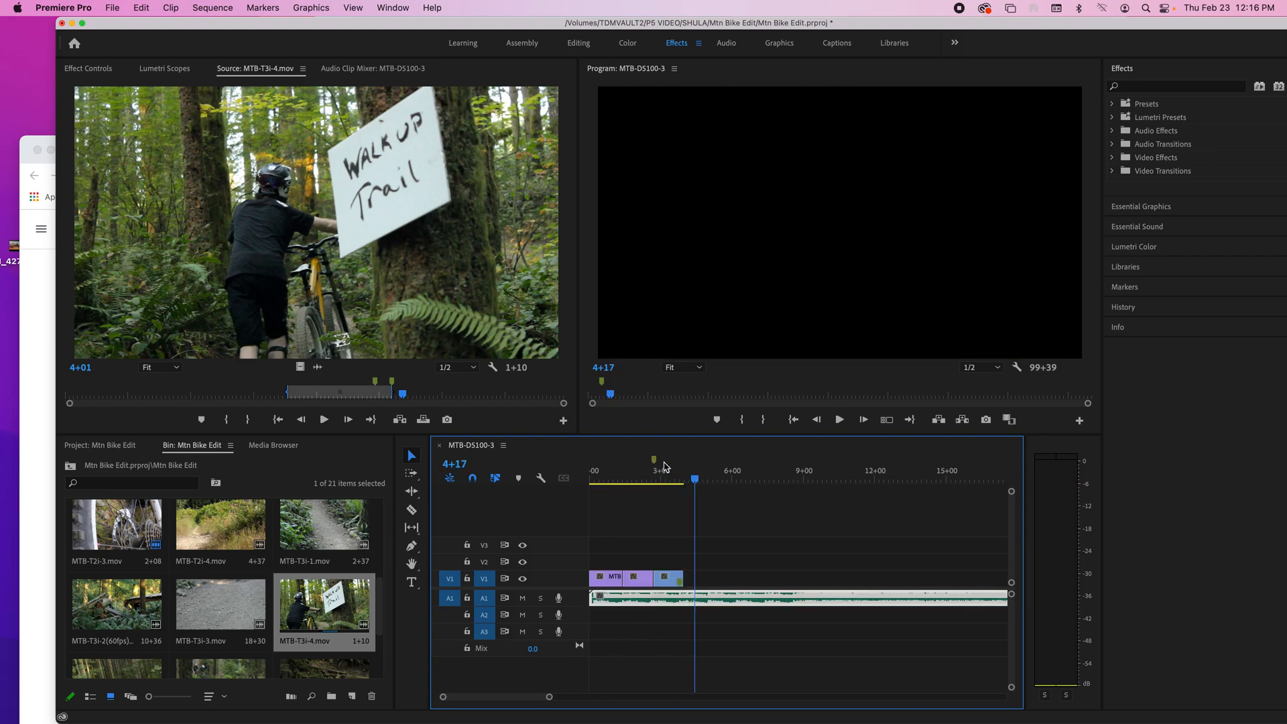
left_click(677, 529)
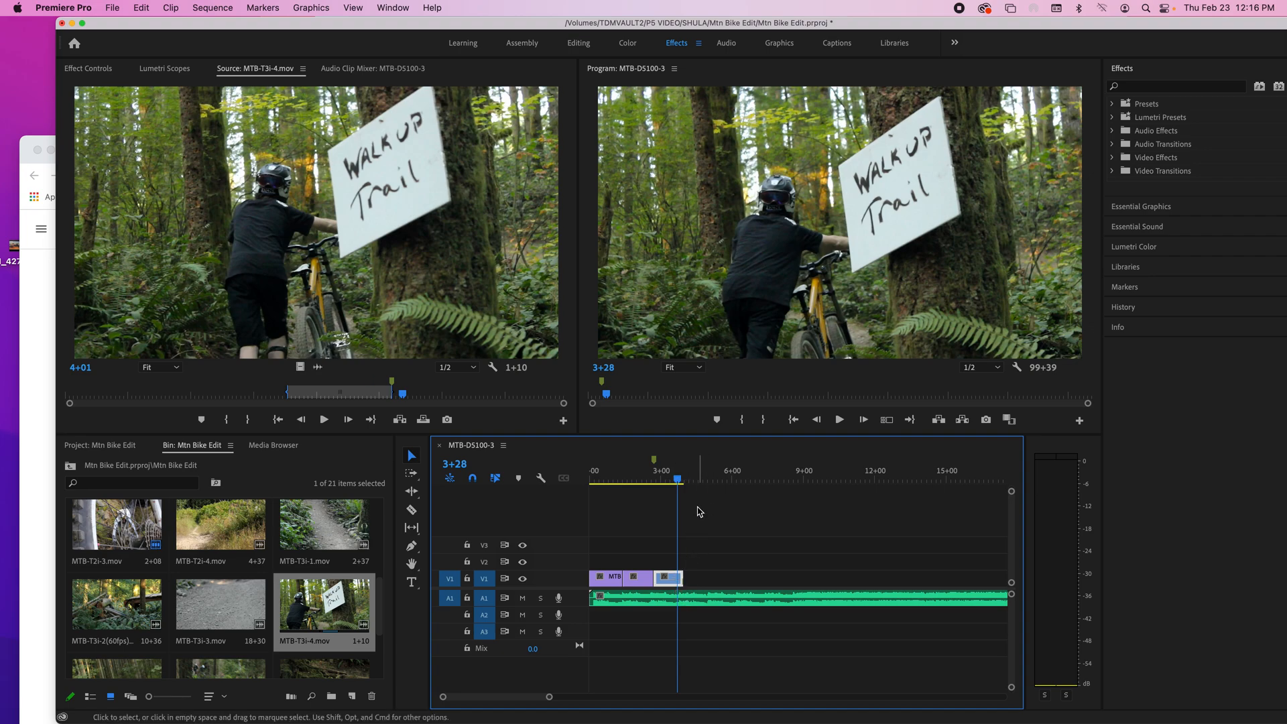
Step: Deselect the clips and try placing a sequence marker at 3+31
left_click(696, 473)
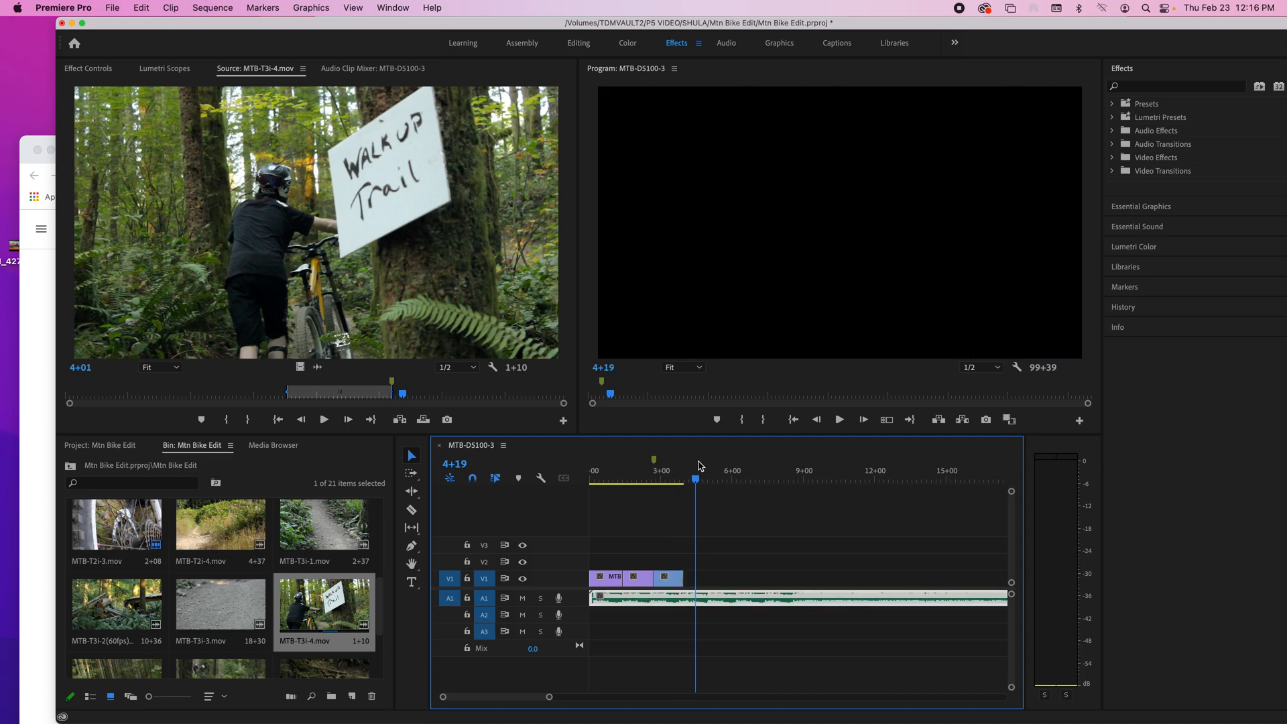
left_click(762, 639)
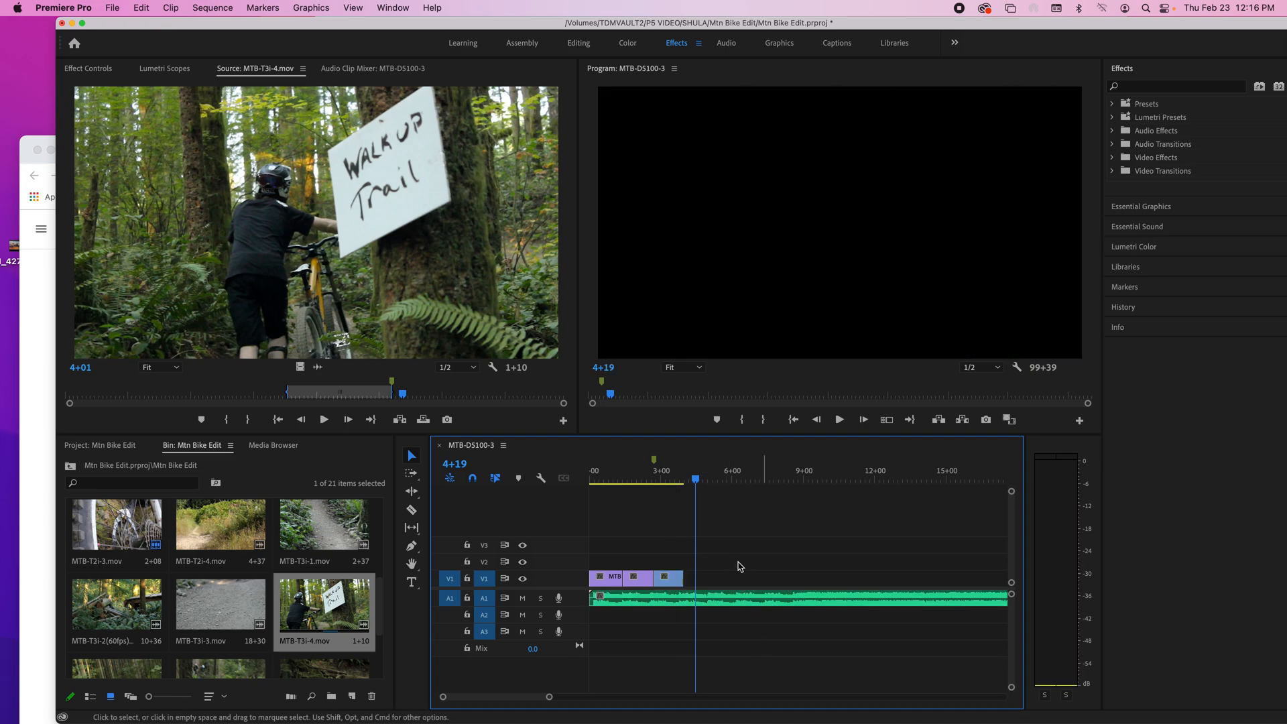
left_click(681, 476)
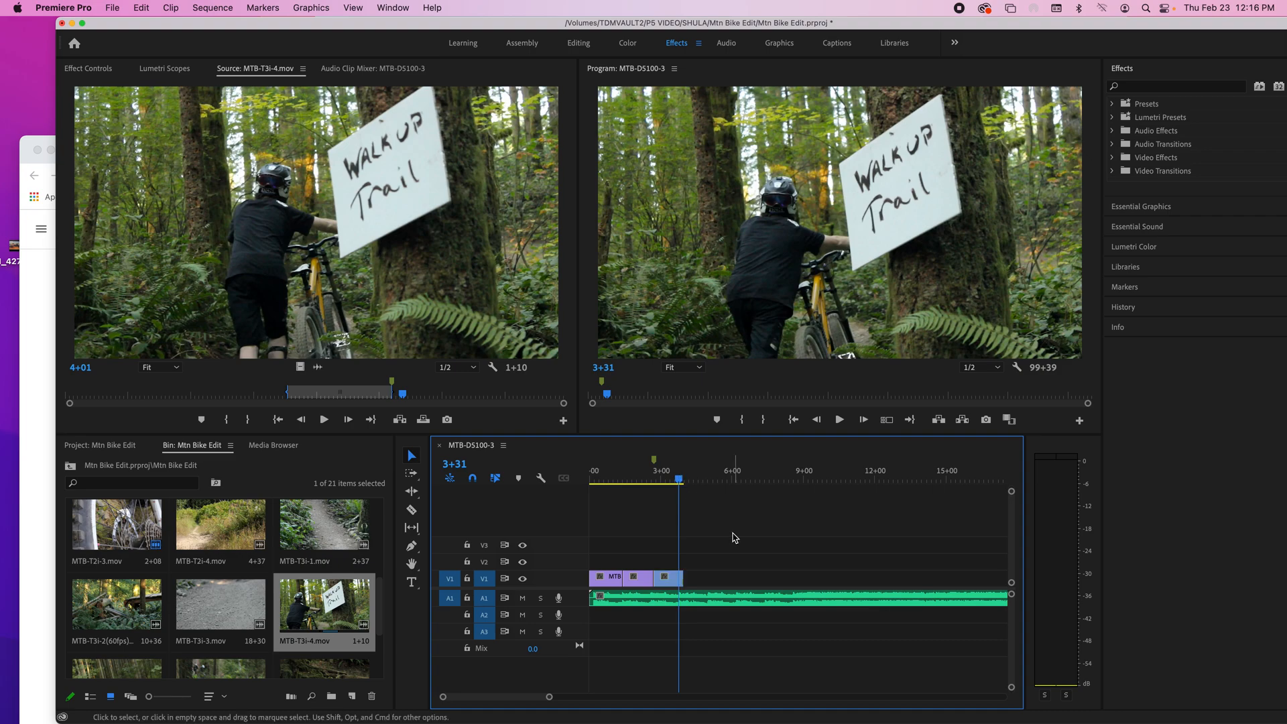
key("m")
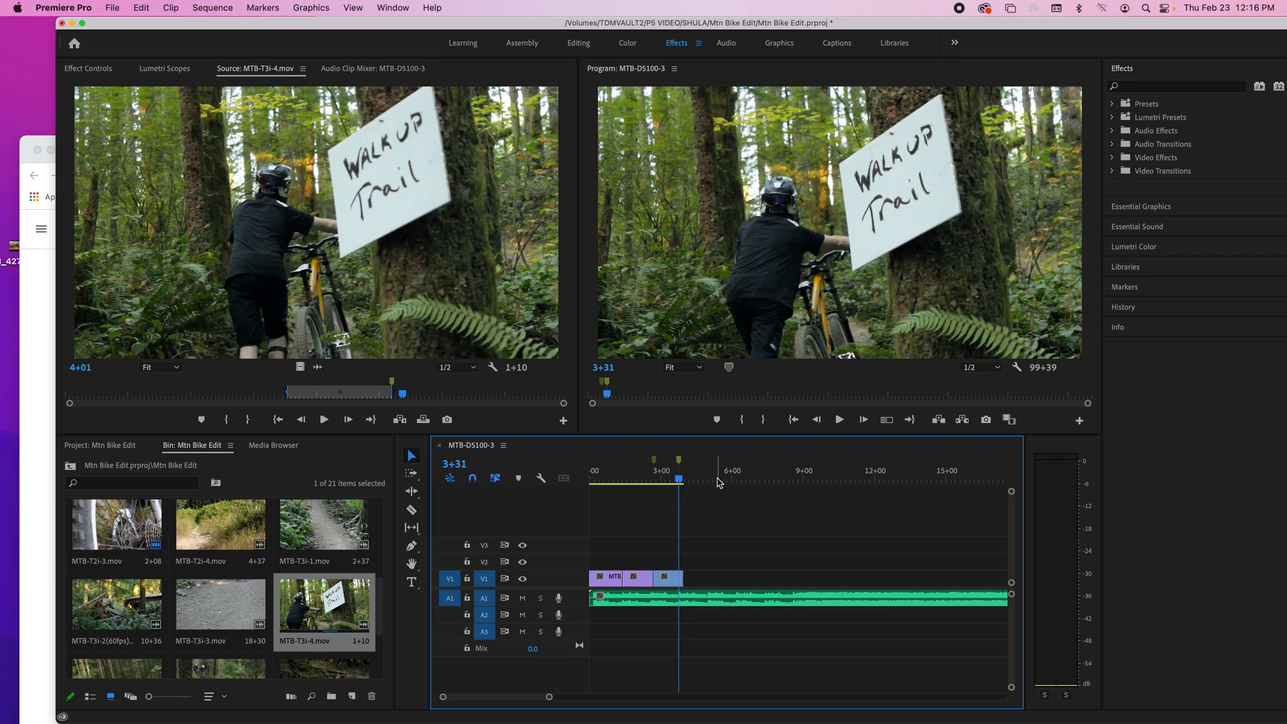
key("ctrl+z")
Step: Play the sequence from near the start of MTB-T3i-4.mov and place four sequence markers on successive music beats
left_click(659, 477)
left_click_drag(659, 475, 658, 475)
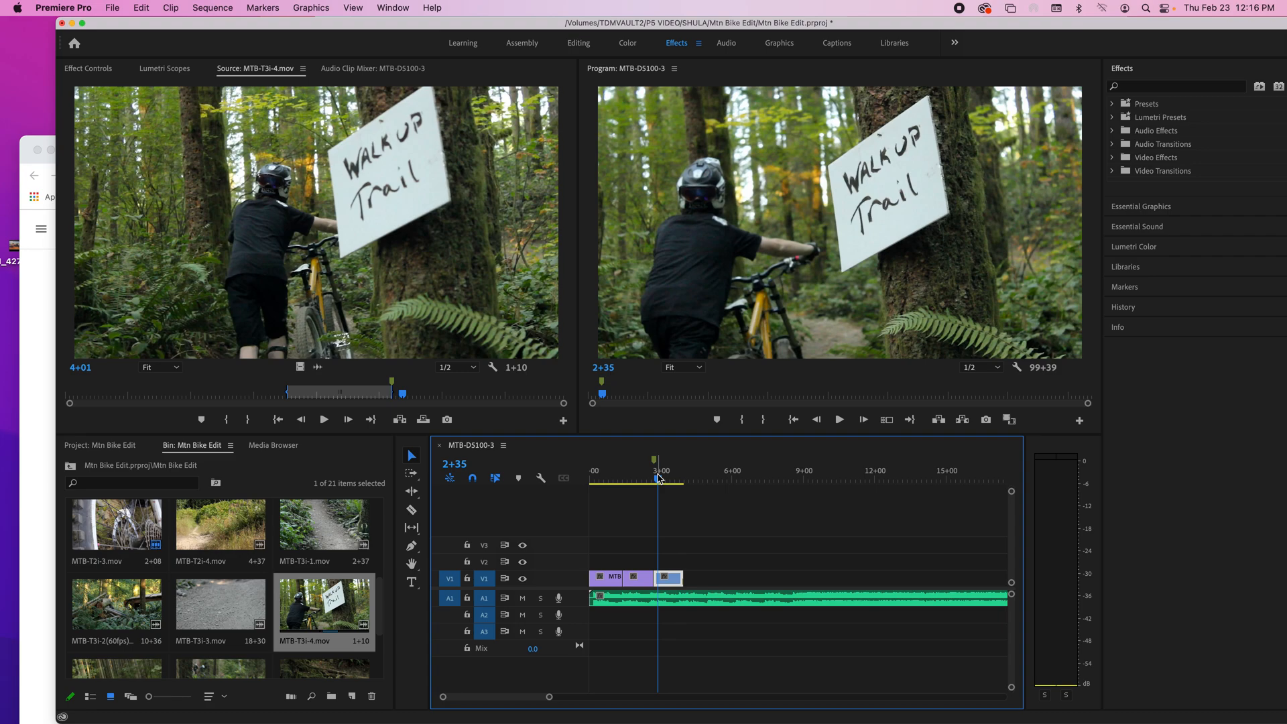
left_click(666, 532)
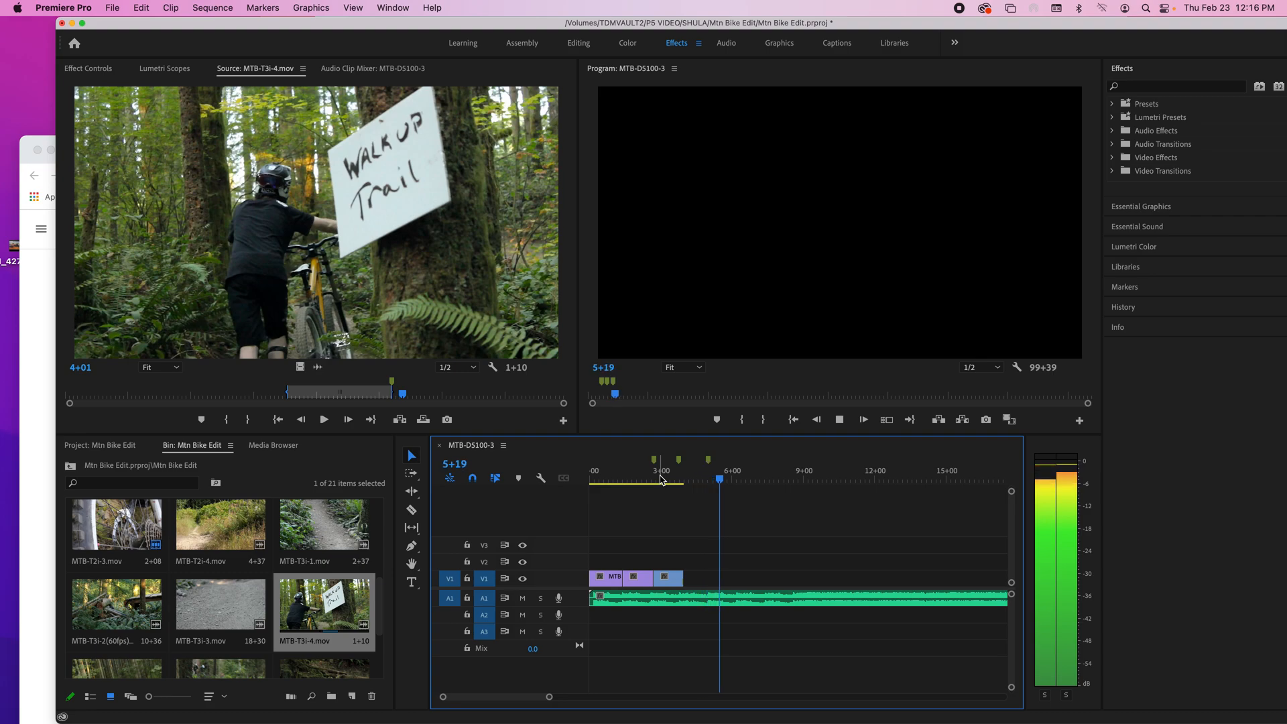
key("m")
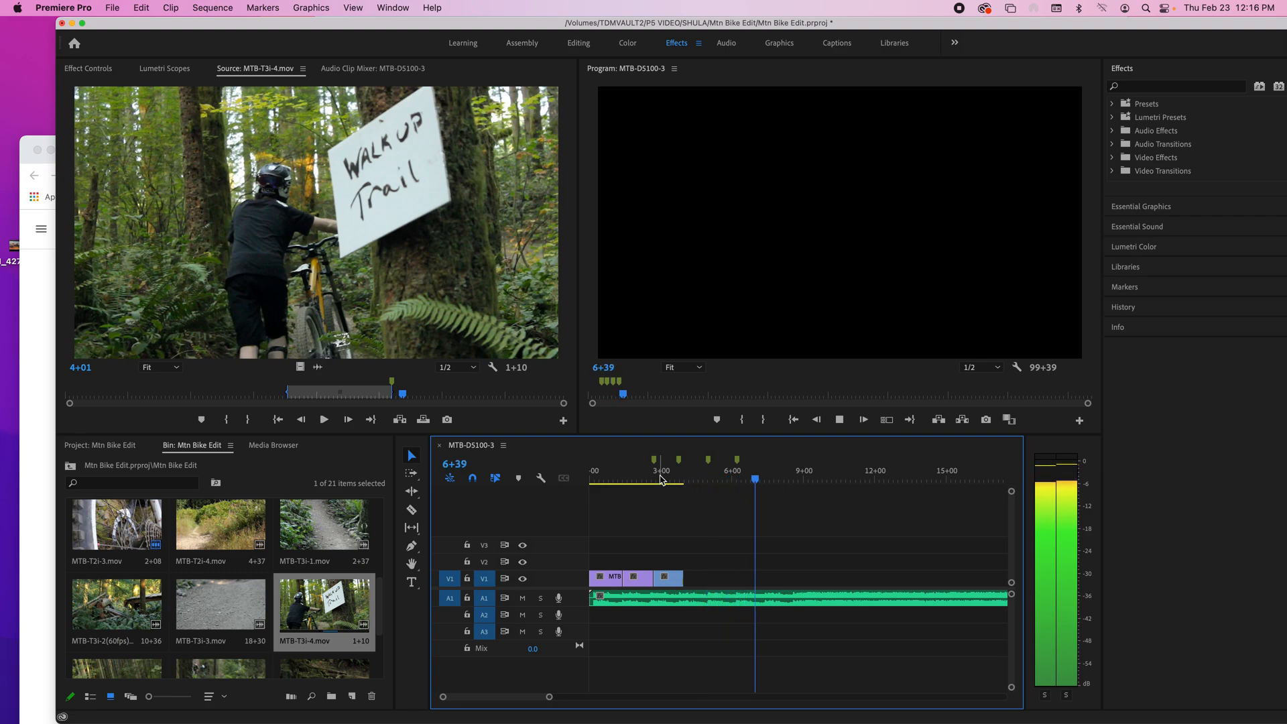
key("m")
key("space")
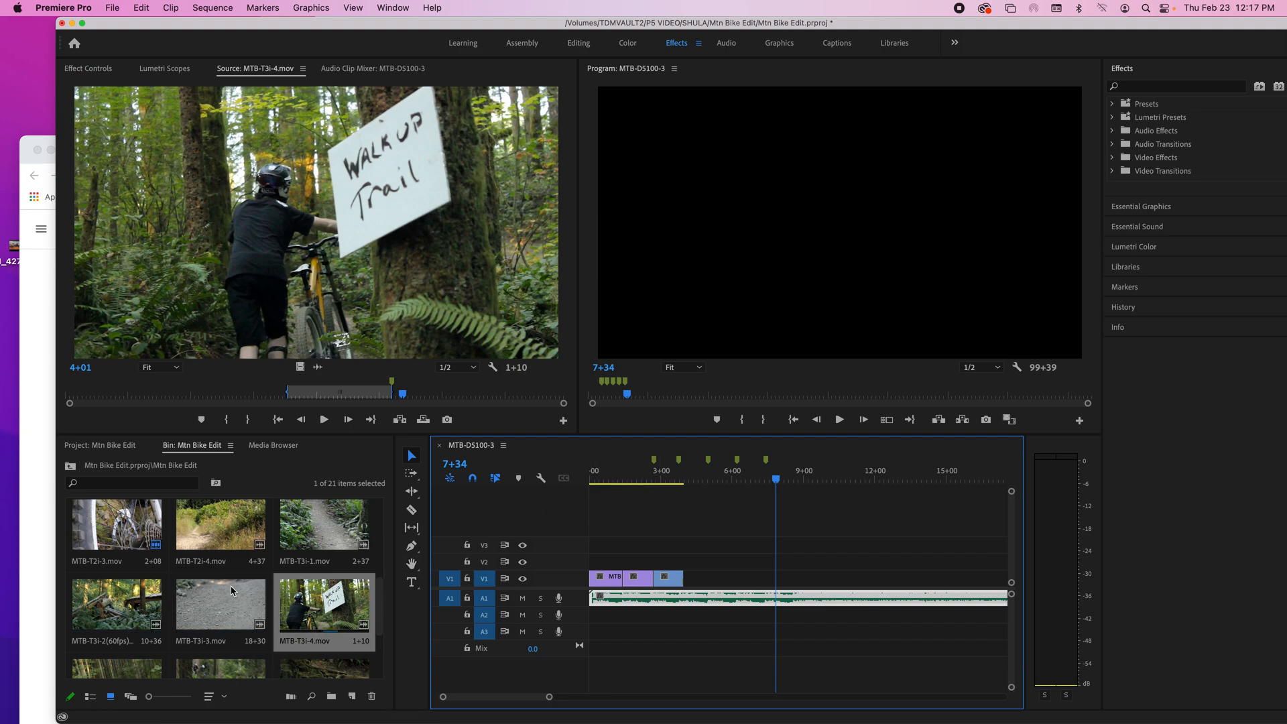
Step: Open MTB-T2i-4.mov from the bin as the source clip and mark a 1+24 range starting at 0+38, covering the passing riders
scroll(311, 571, "down", 2)
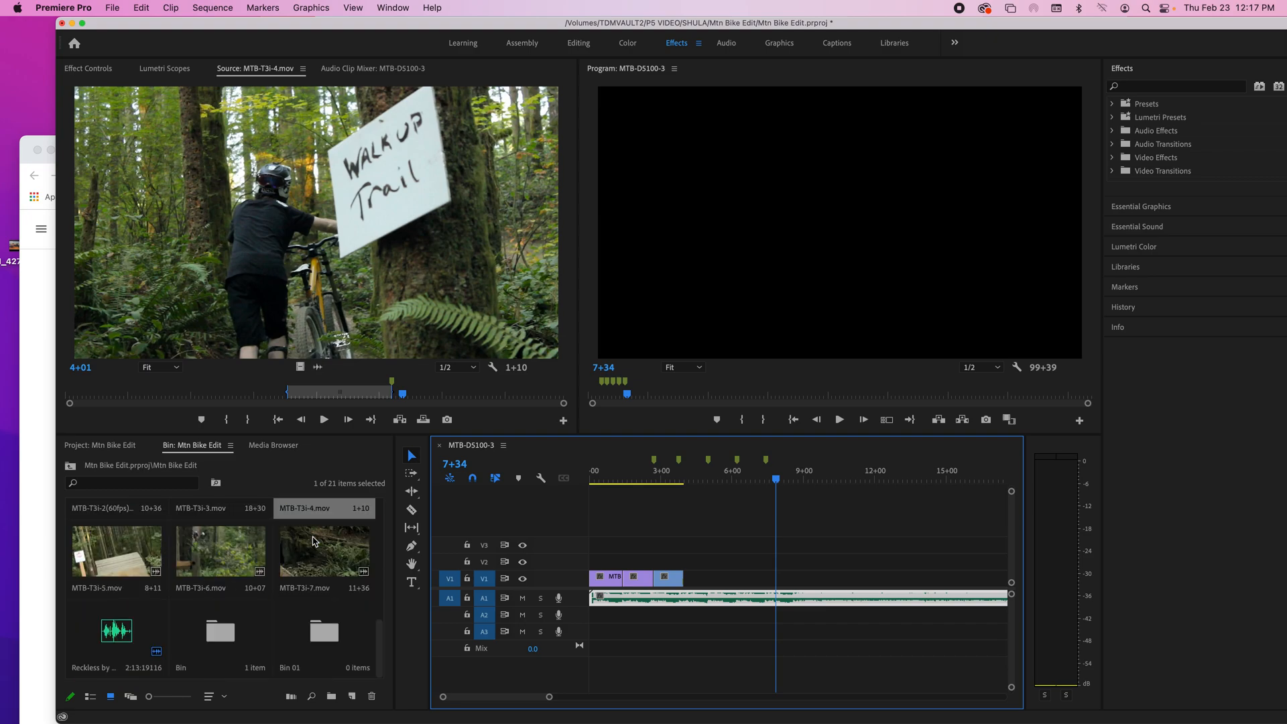
scroll(313, 541, "up", 3)
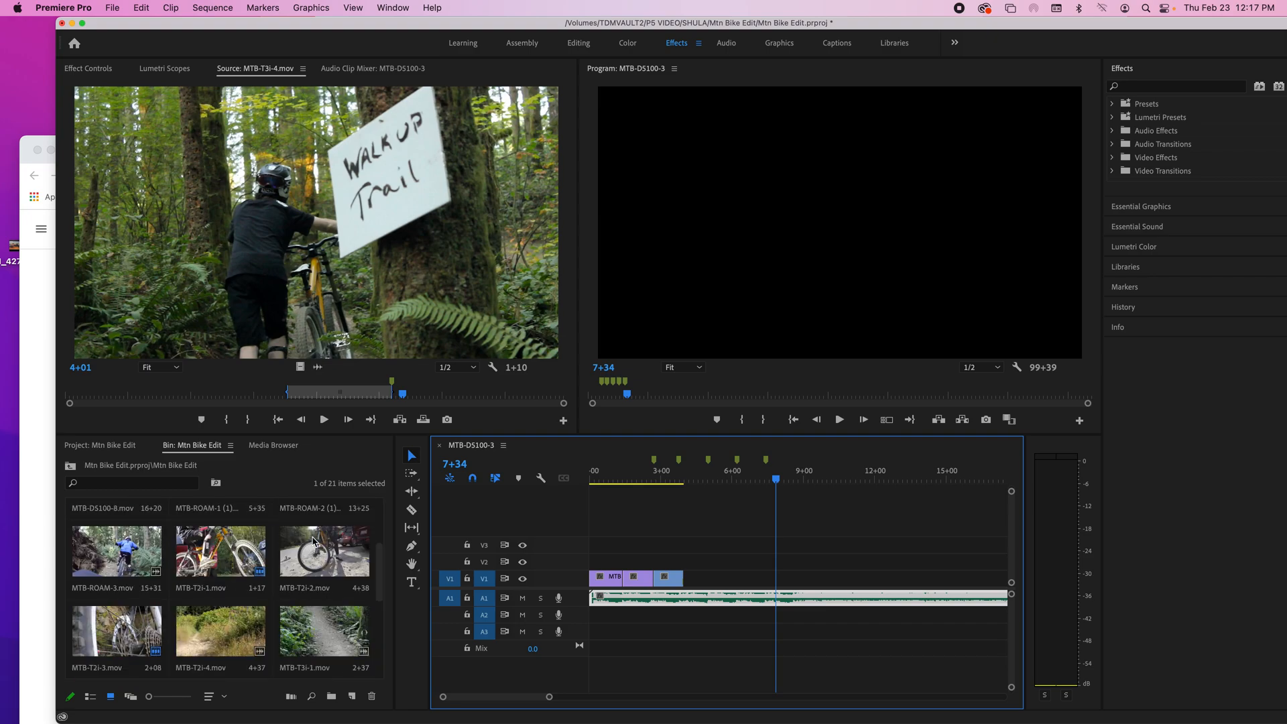
double_click(228, 624)
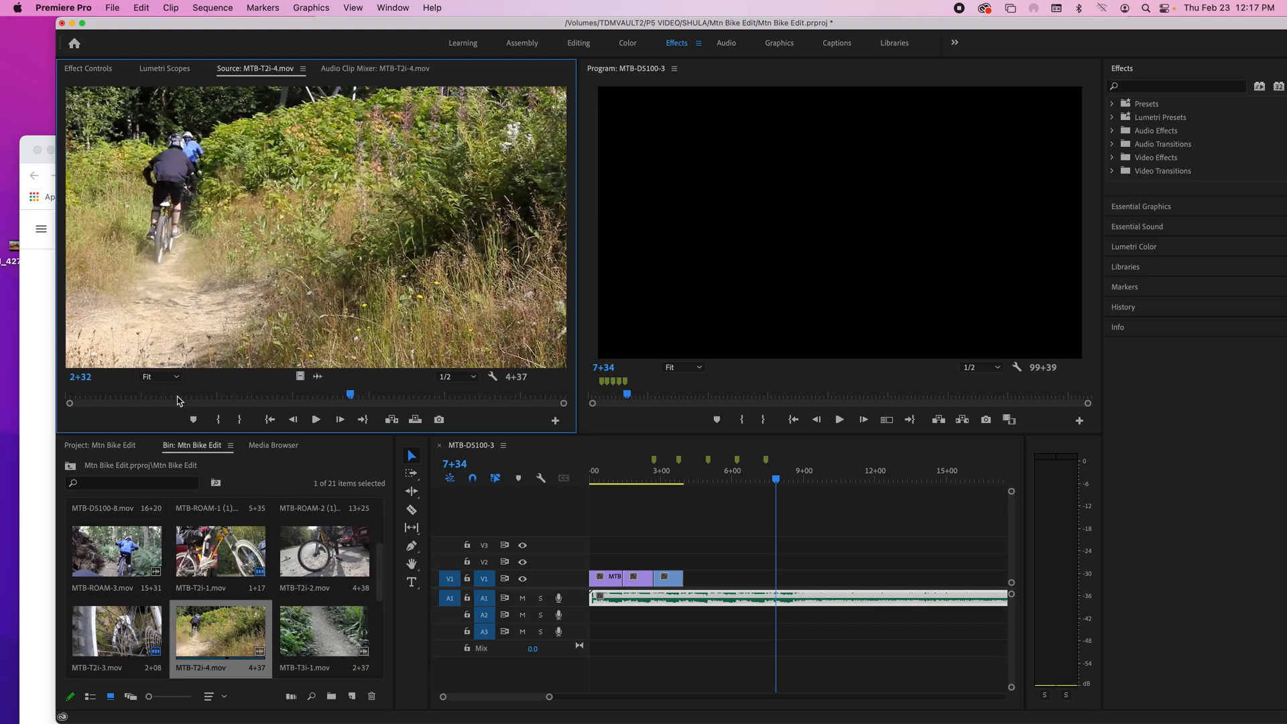
mouse_move(179, 401)
left_mouse_down()
mouse_move(371, 401)
mouse_move(164, 405)
left_mouse_up()
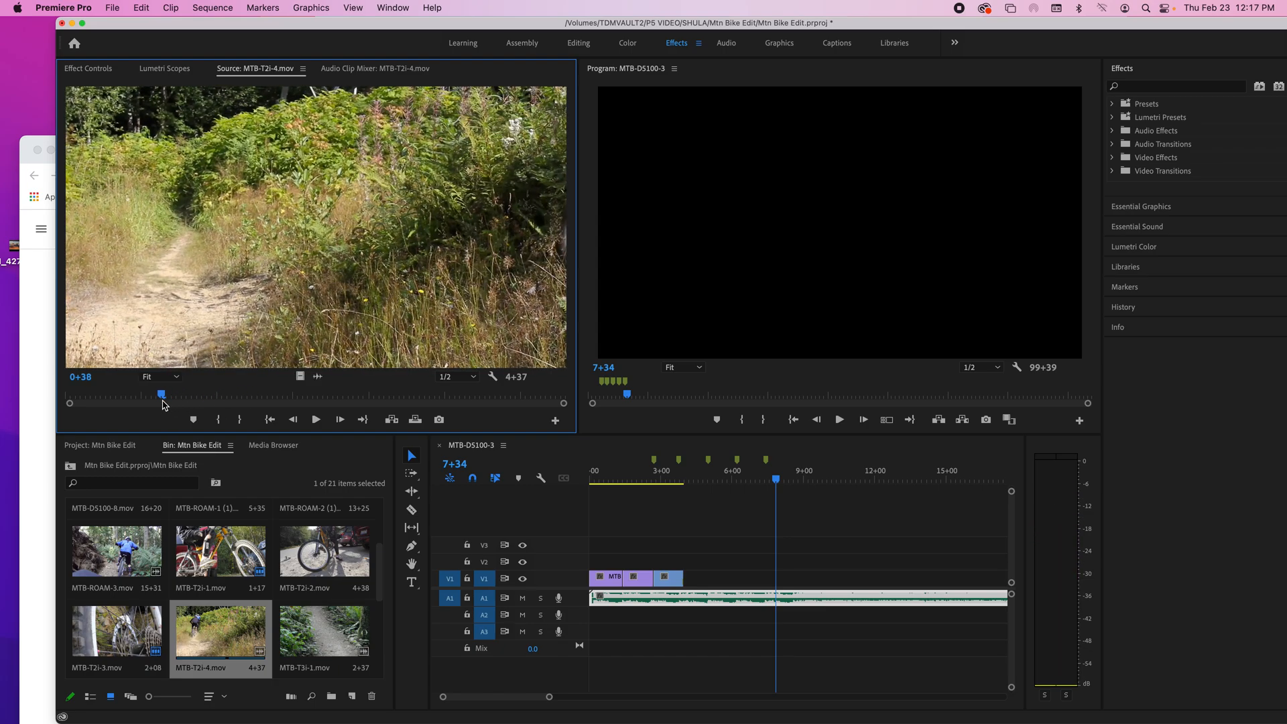
key("i")
key("space")
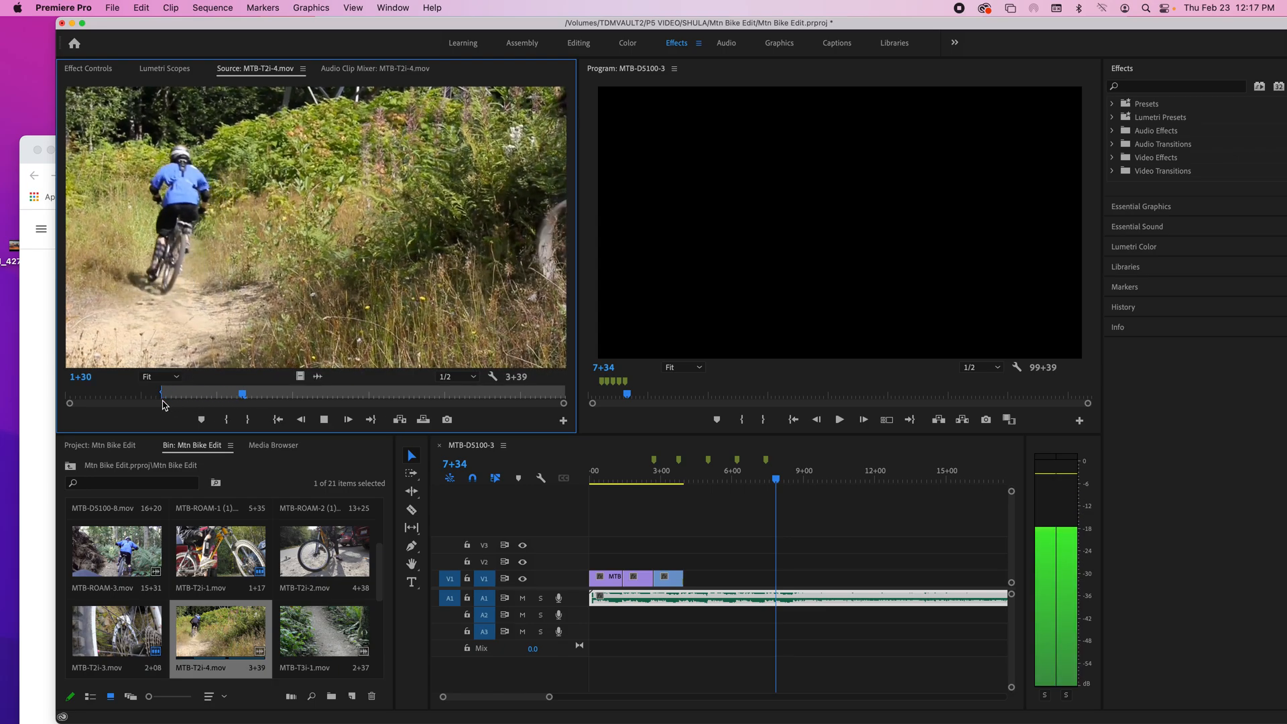
key("space")
key("o")
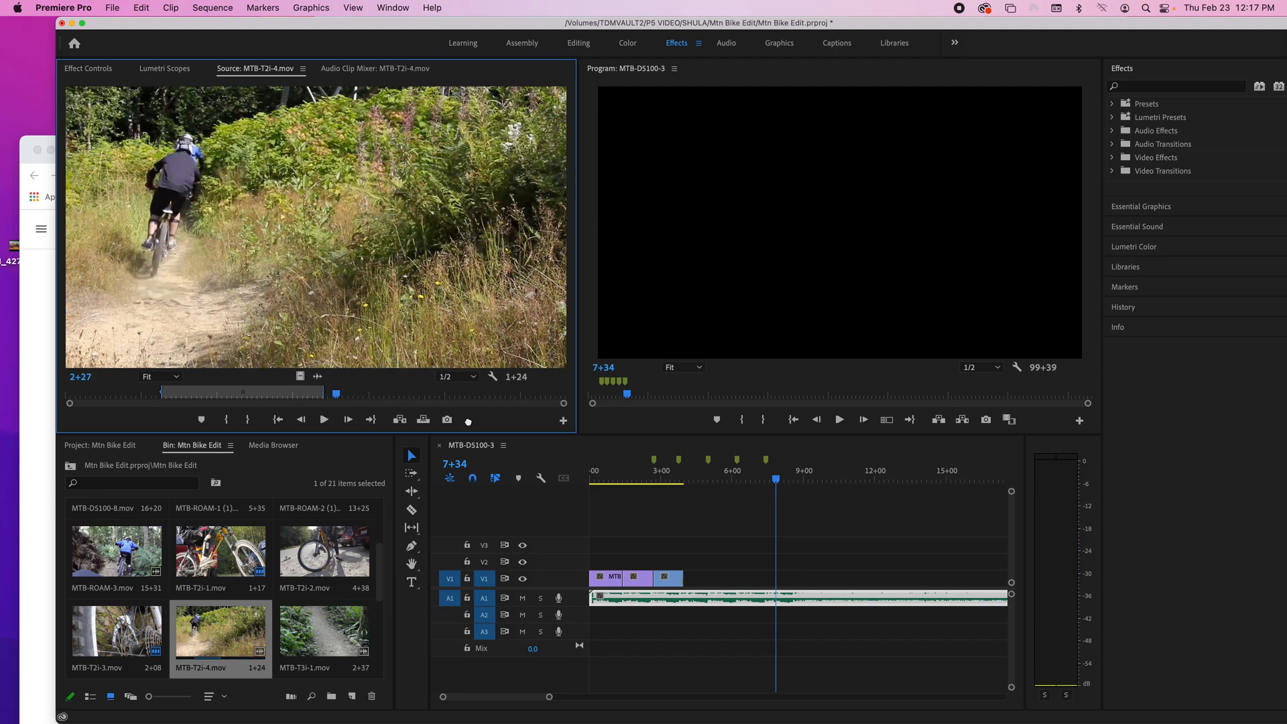
Step: Place the marked video of MTB-T2i-4.mov directly after MTB-T3i-4.mov on V1 and trim its end to 5+06
left_click_drag(300, 376, 690, 578)
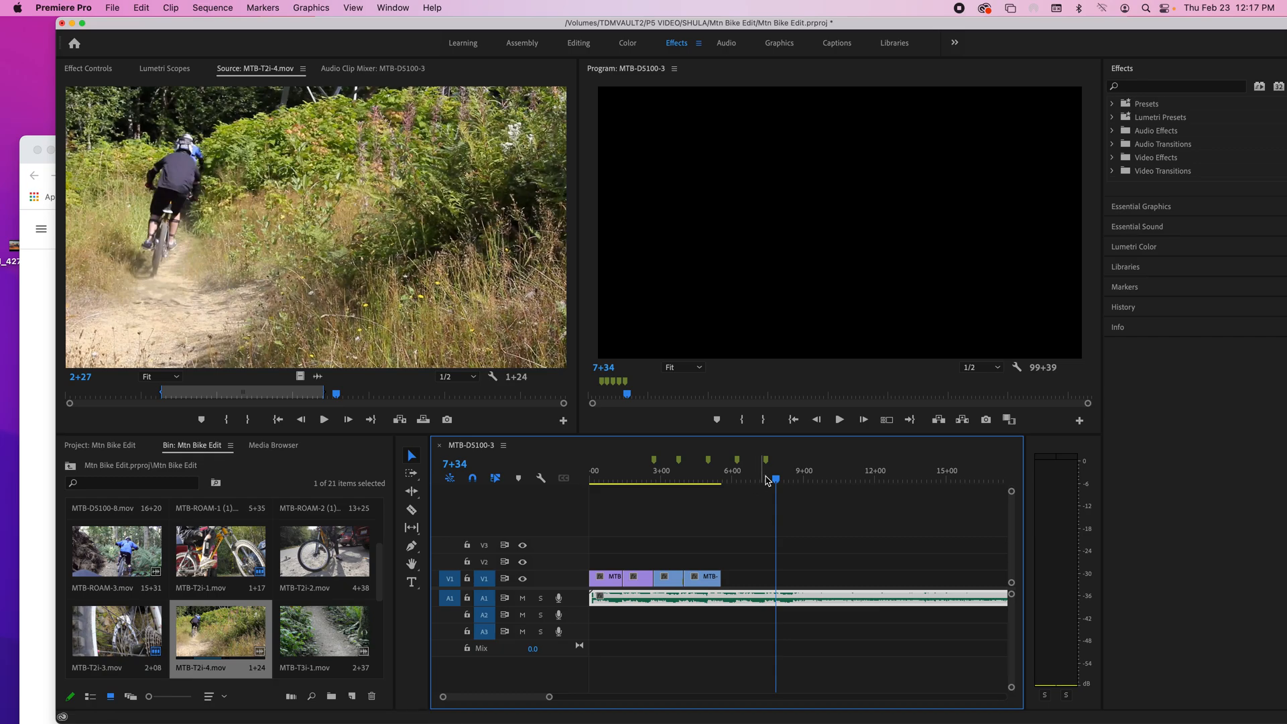
left_click_drag(777, 481, 713, 481)
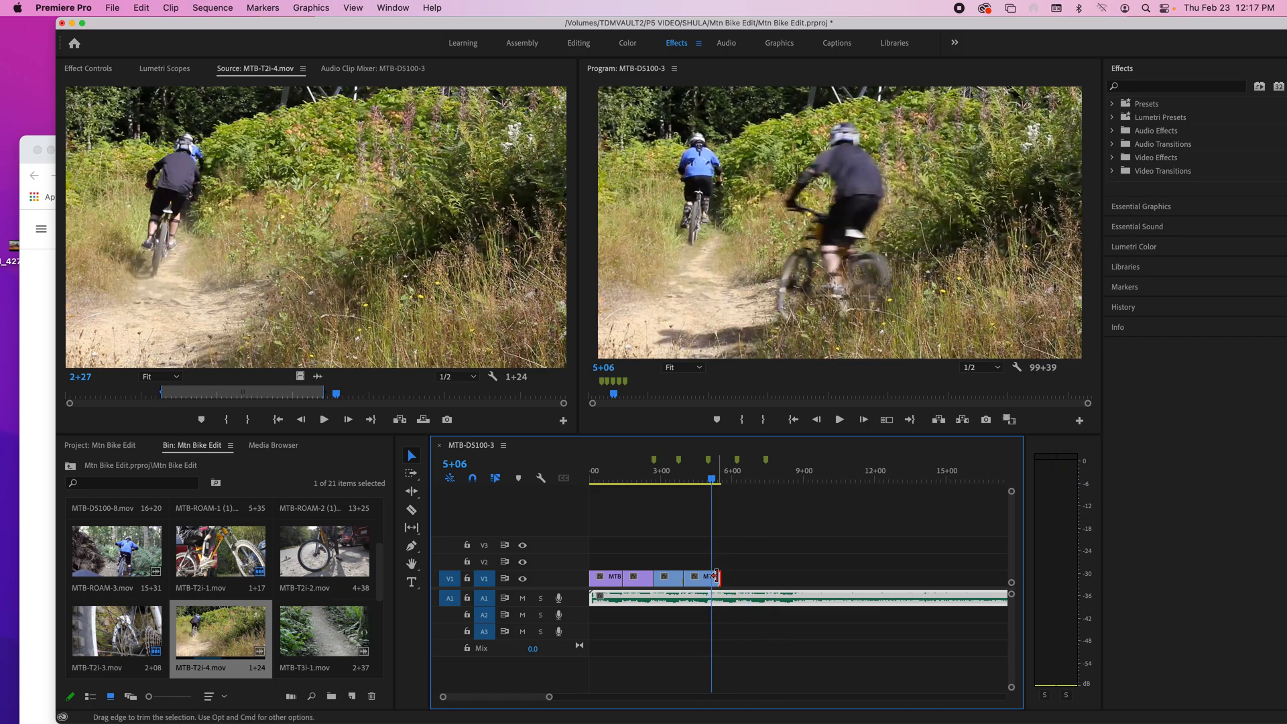
left_click_drag(715, 576, 711, 577)
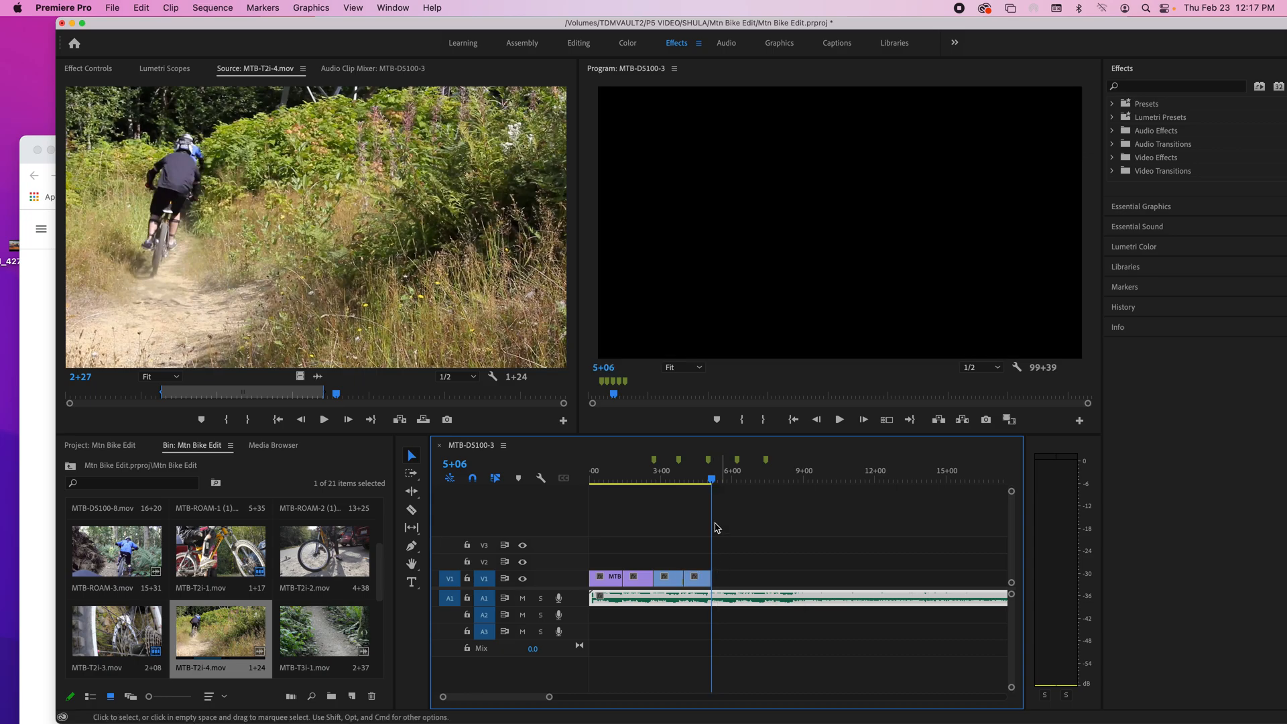
Step: Play the sequence from near its start through the end of MTB-T2i-4.mov to check the cuts against the music
left_click(597, 474)
key("space")
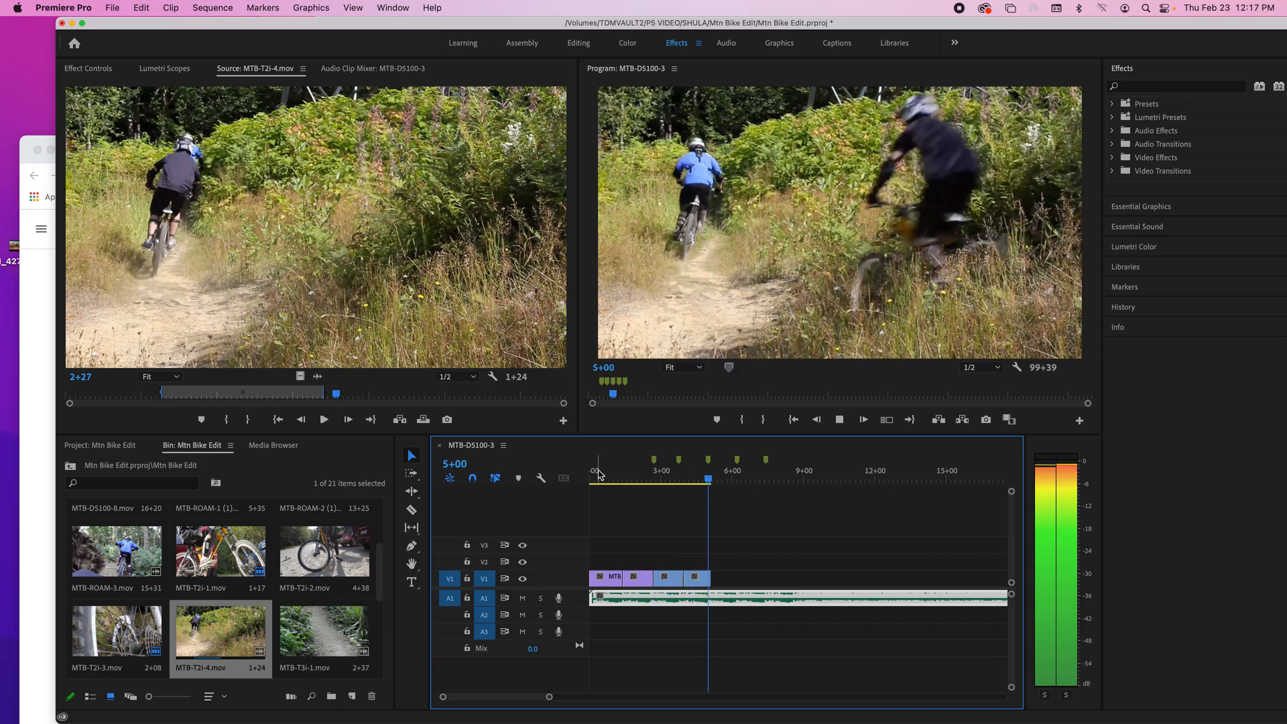
key("space")
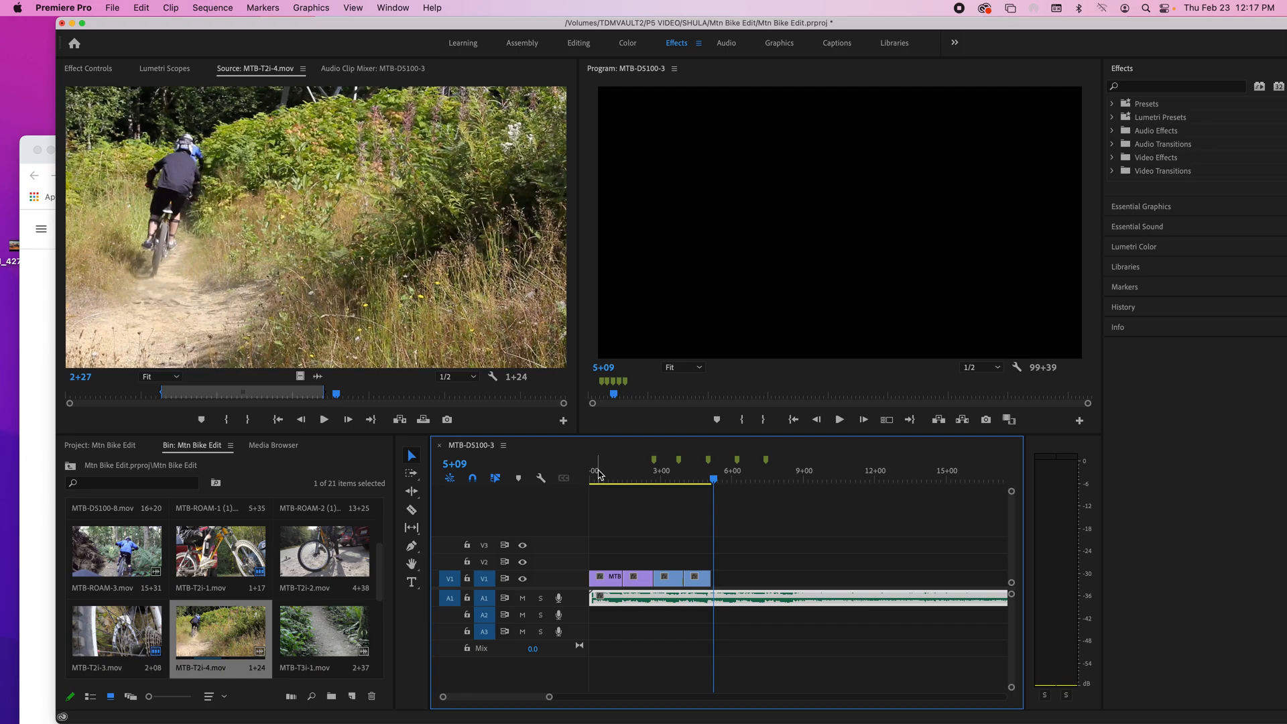
Step: Enlarge the clips around 5+09 in the Timeline, view the Timeline full-frame, and restore the layout
scroll(599, 474, "right", 2)
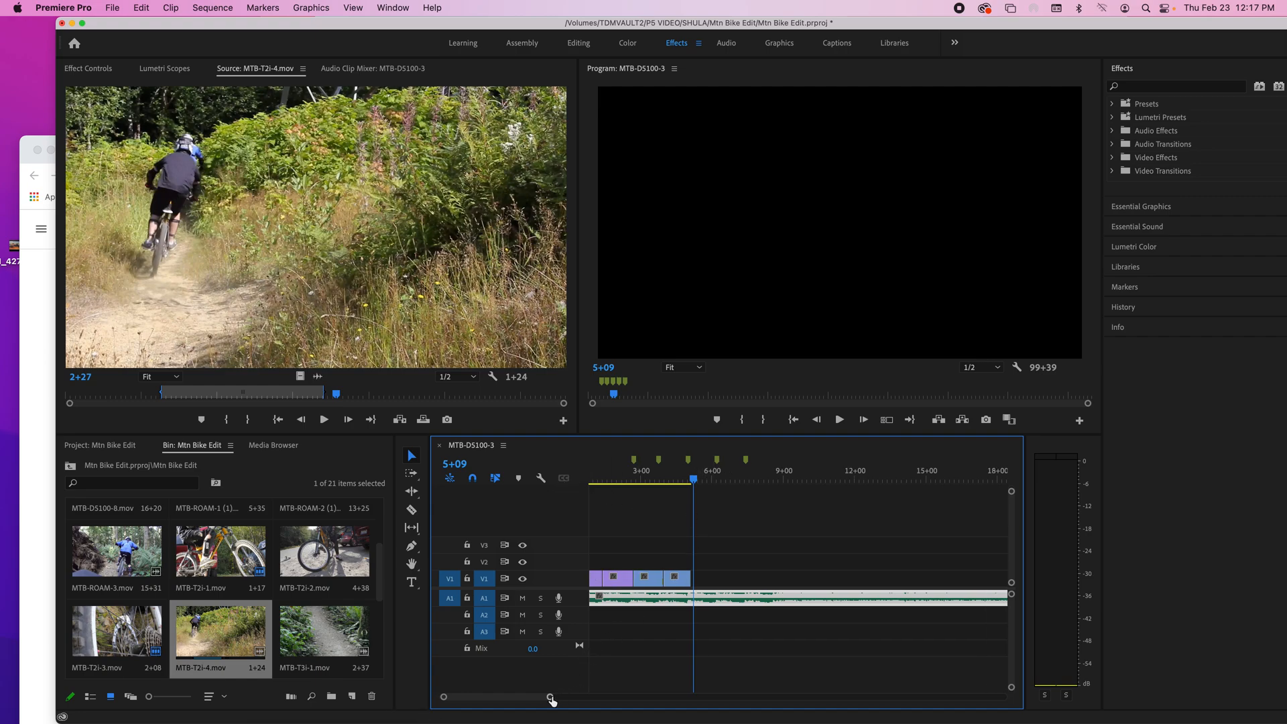
mouse_move(552, 696)
left_mouse_down()
mouse_move(632, 696)
mouse_move(572, 699)
left_mouse_up()
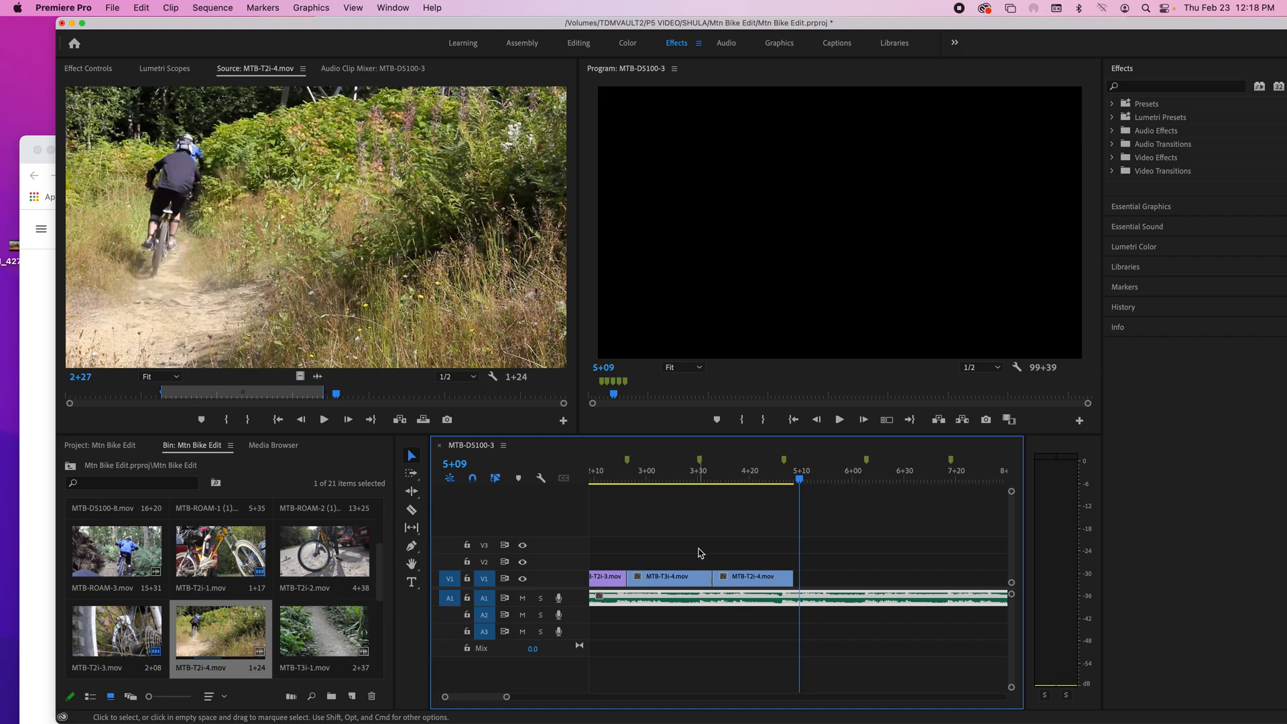
key("grave")
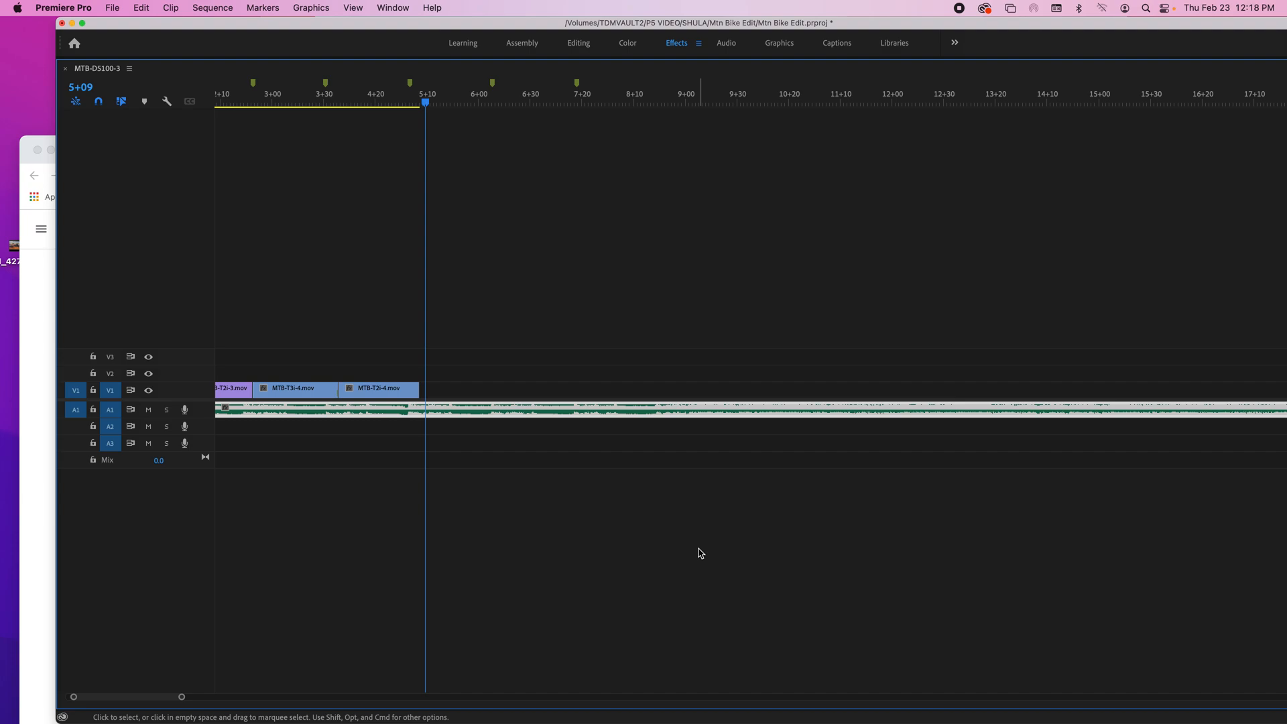
key("grave")
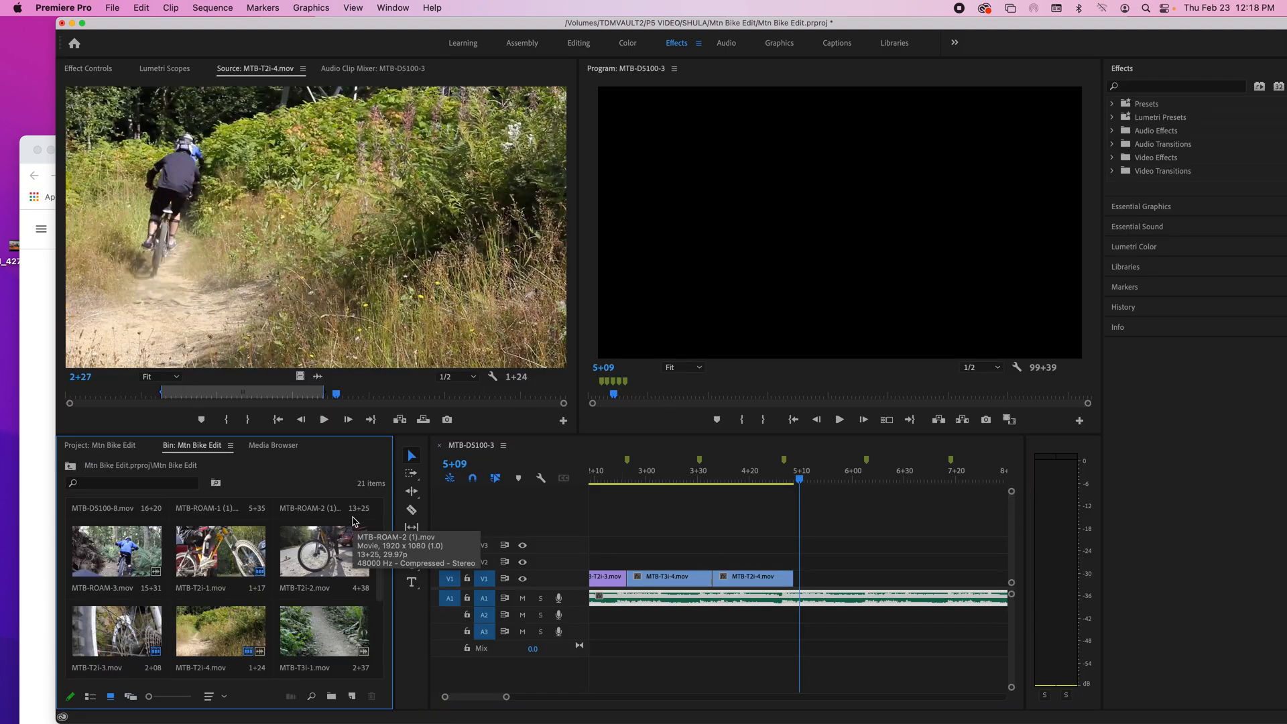
Step: View the Mtn Bike Edit bin full-frame with larger thumbnails, preview MTB-ROAM-3.mov and MTB-ROAM-2 (1).mov, and return to the project's top level
key("grave")
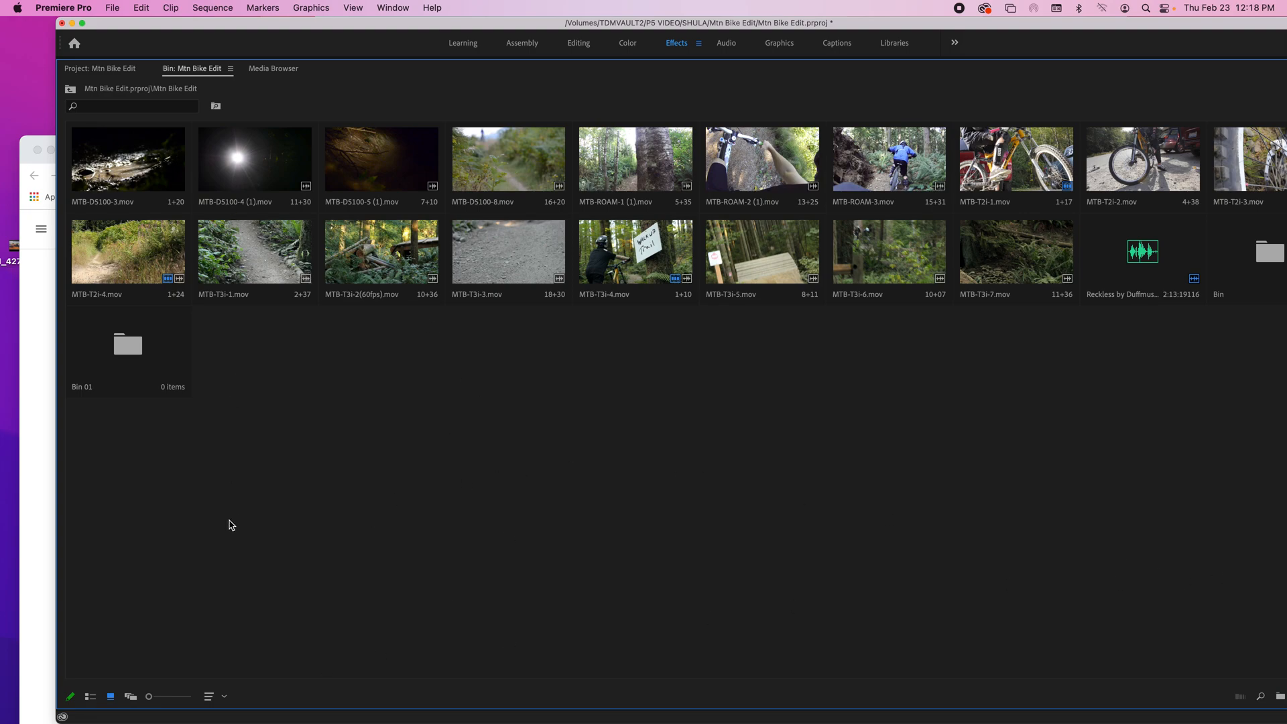
left_click_drag(150, 698, 169, 700)
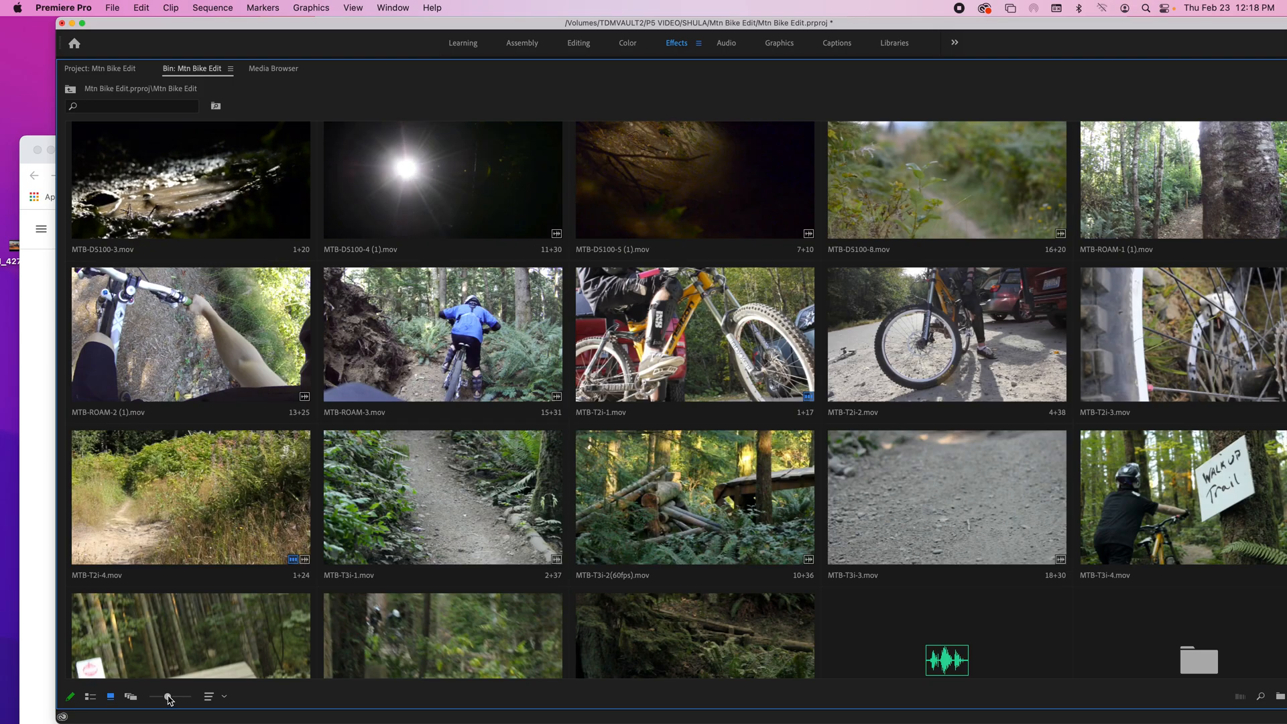
left_click(355, 335)
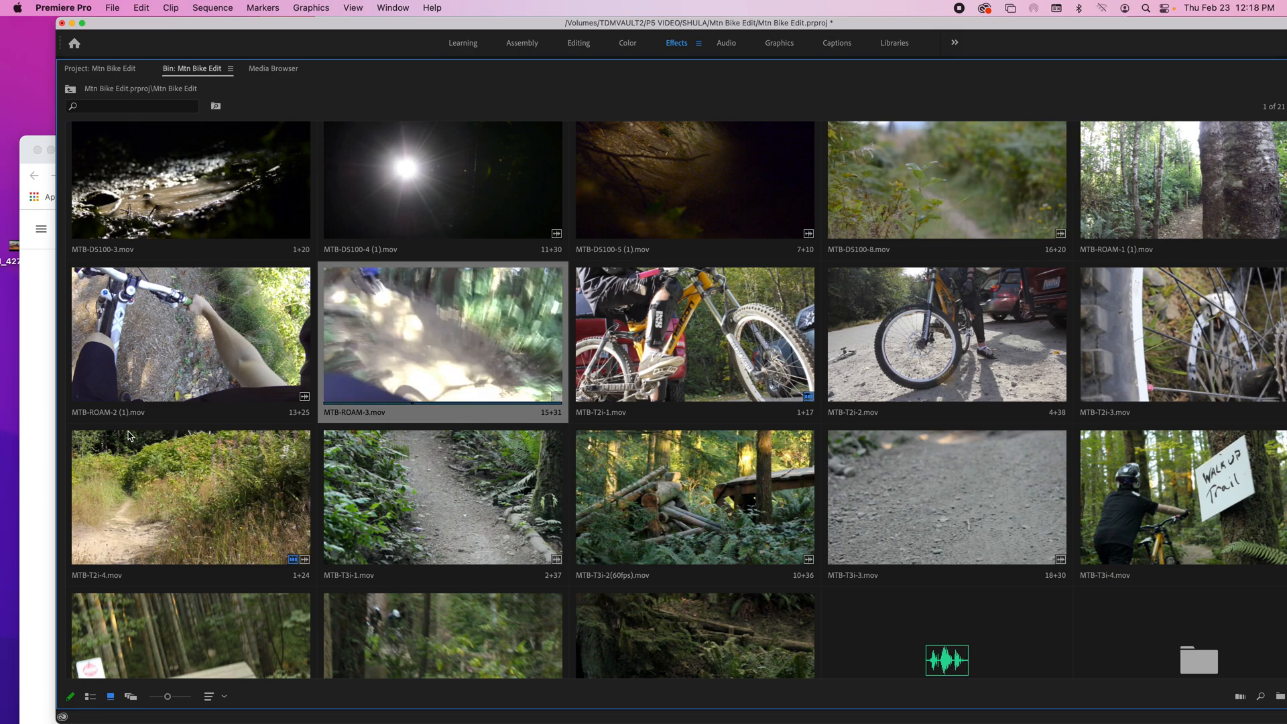
left_click(138, 405)
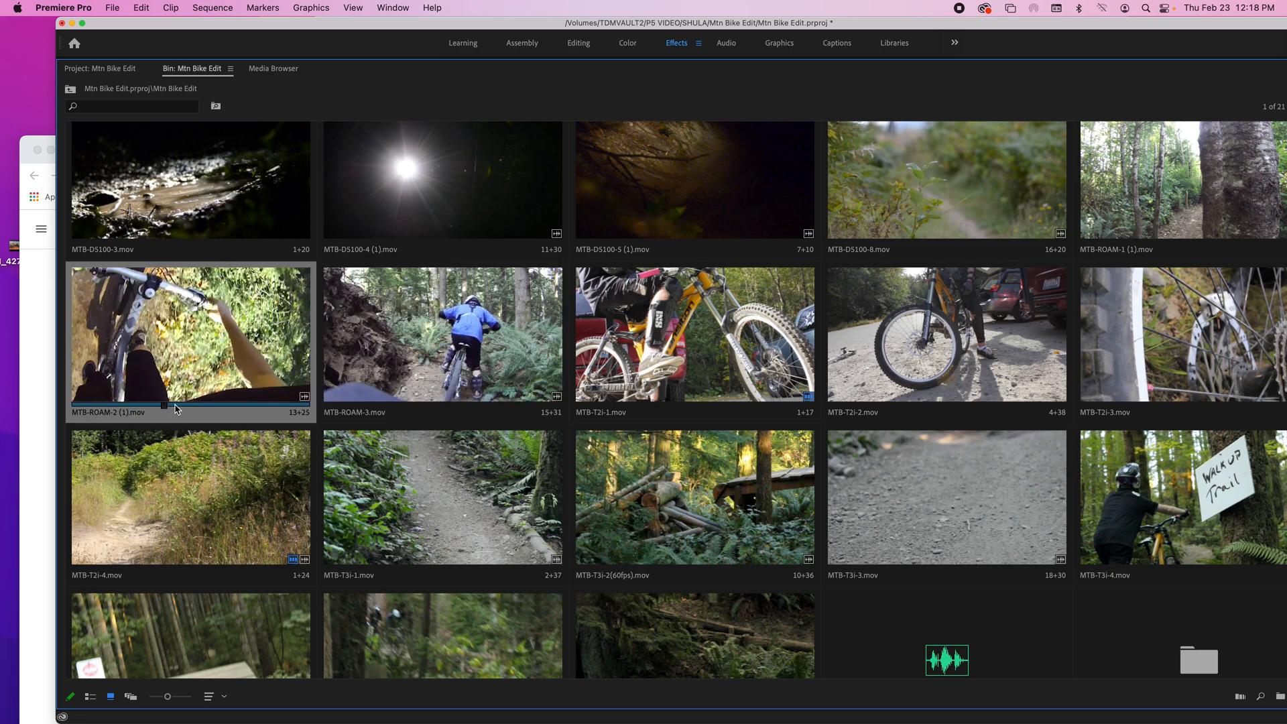
key("grave")
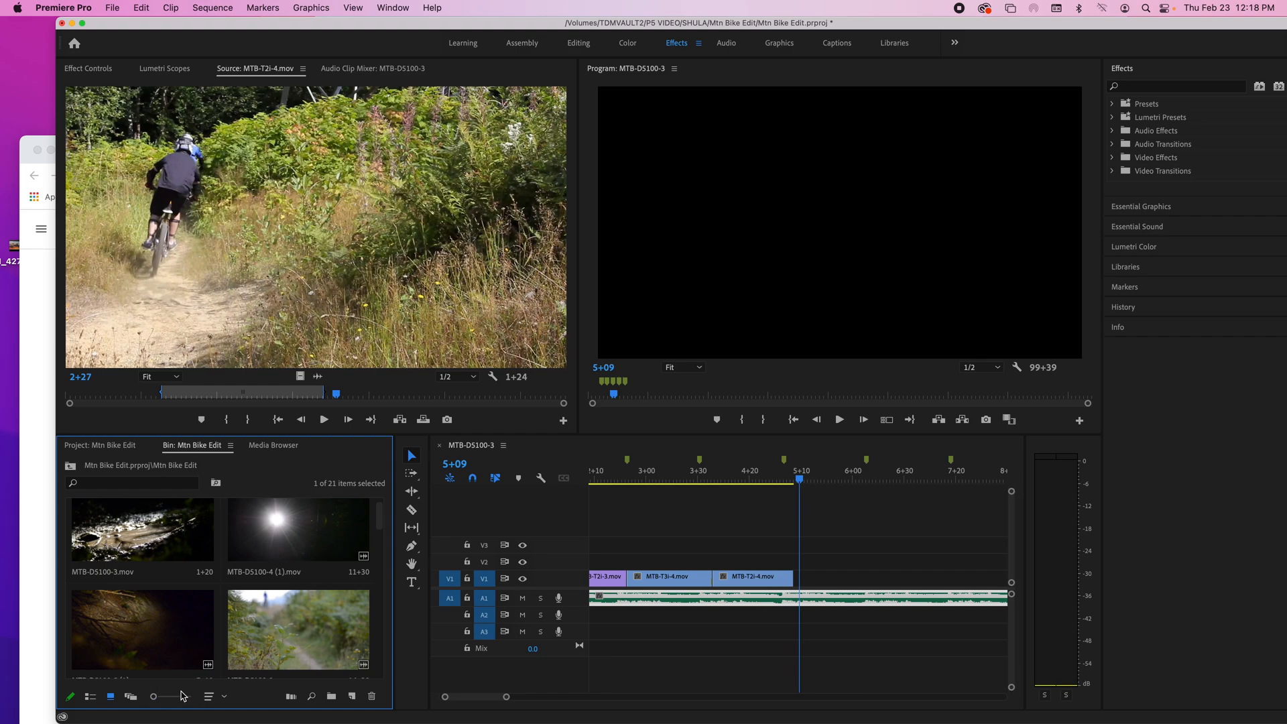
scroll(378, 532, "down", 3)
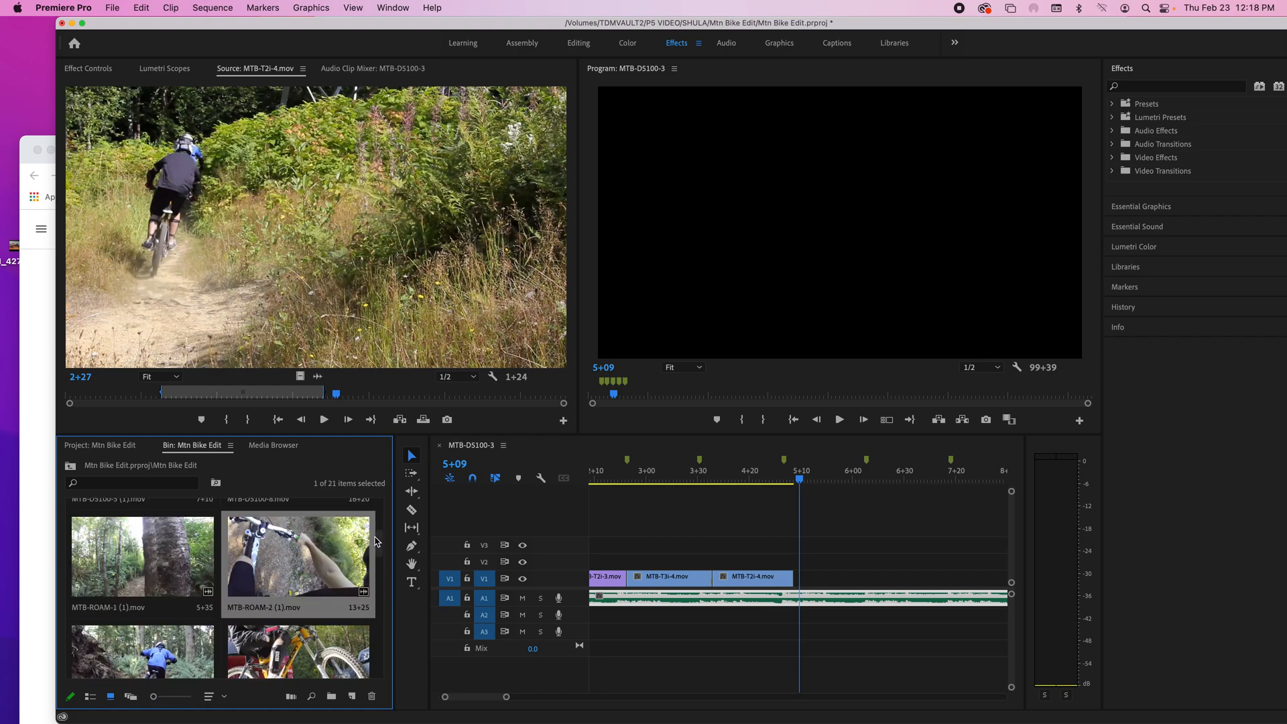
left_click(95, 447)
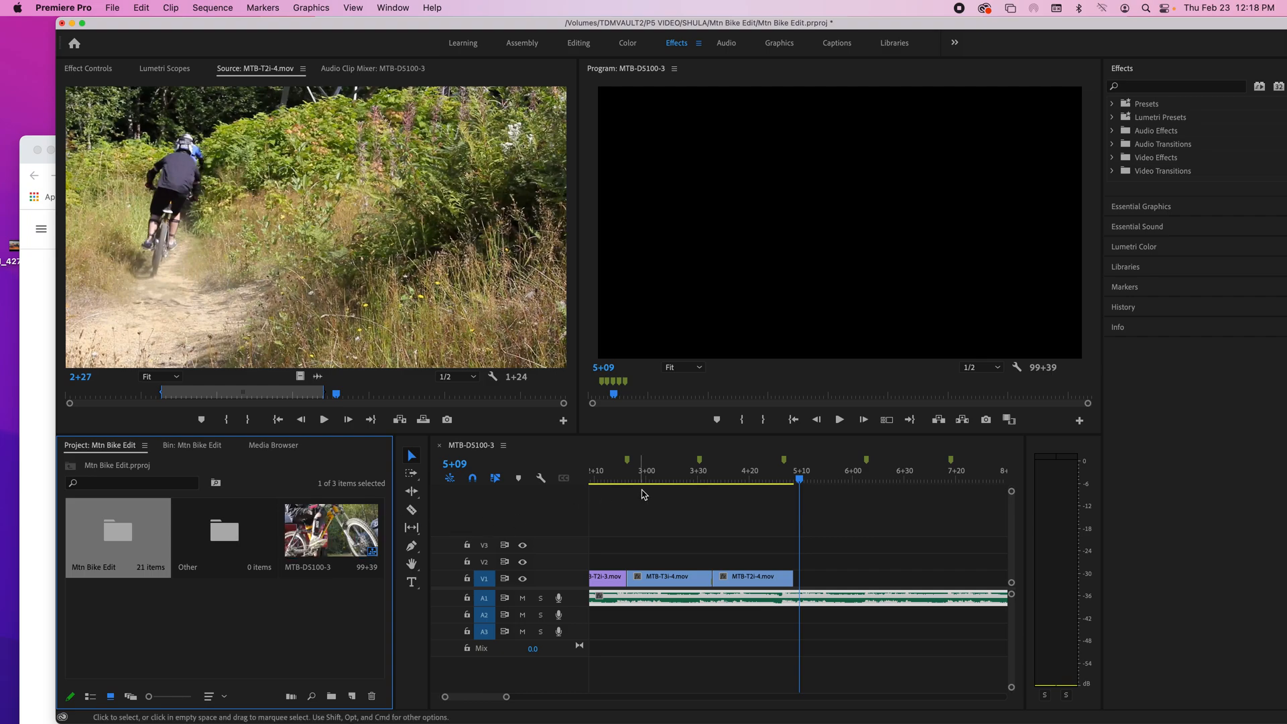
Step: Try inserting MTB-T2i-4.mov ahead of MTB-T3i-4.mov on V2, and undo the move
left_click(730, 483)
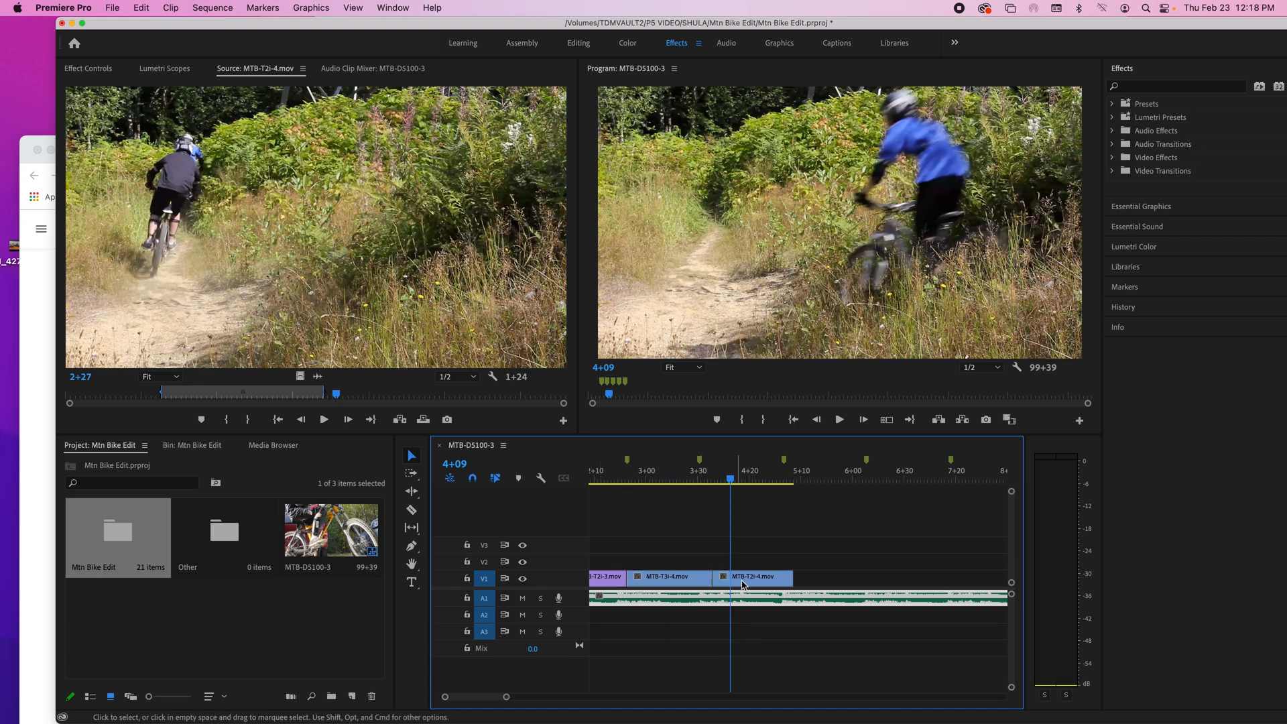
left_click_drag(745, 580, 657, 562)
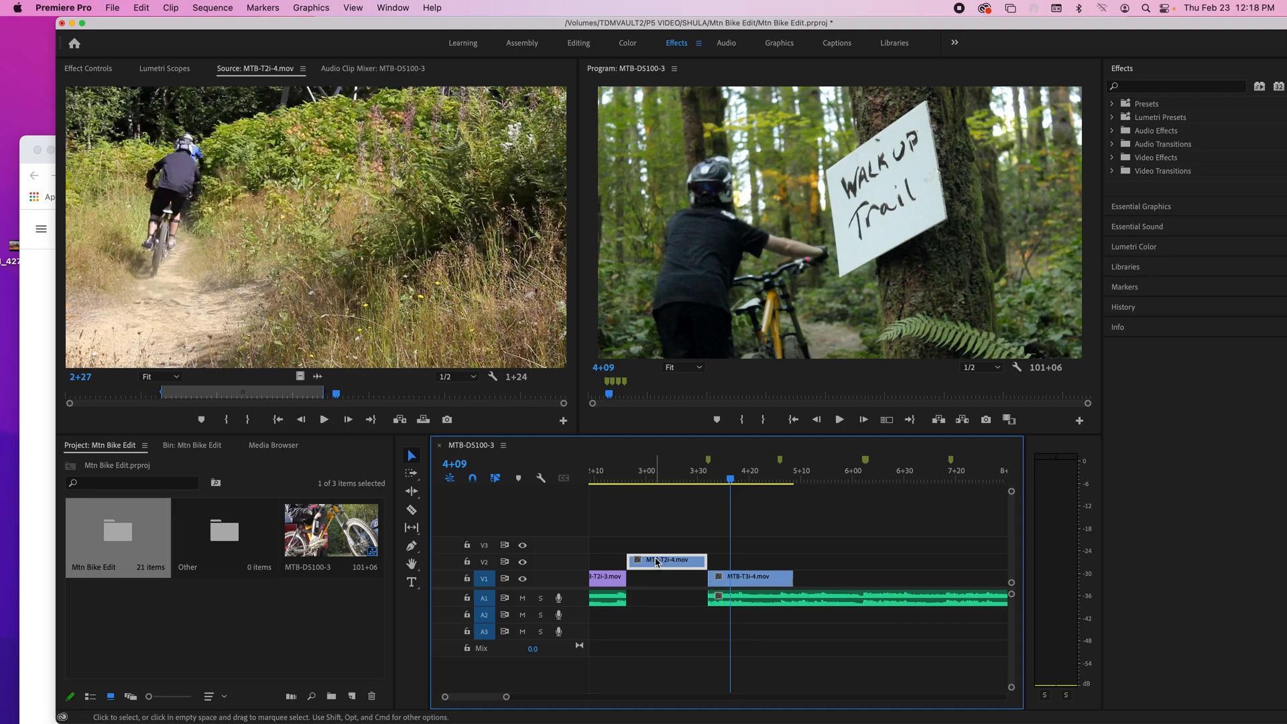
key("super+z")
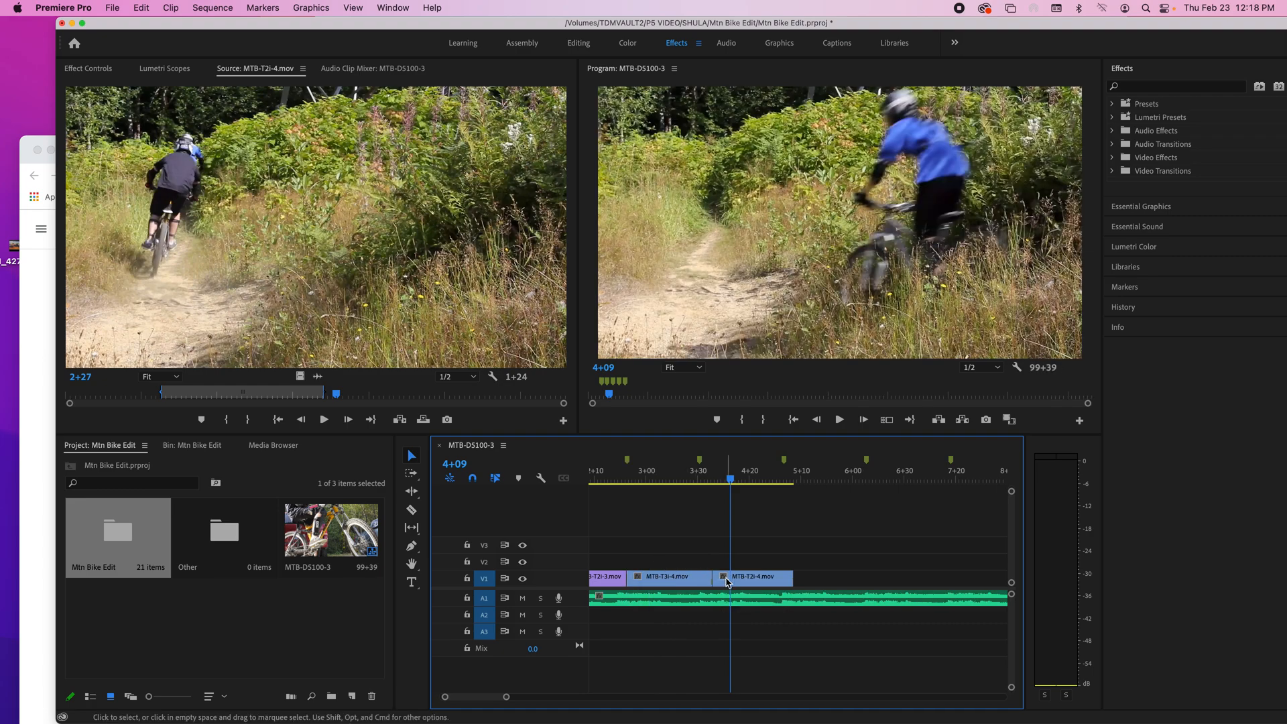
Step: Insert MTB-T2i-4.mov ahead of MTB-T3i-4.mov on V1 and move the split music back to close the gap on A1
left_click_drag(733, 581, 642, 584)
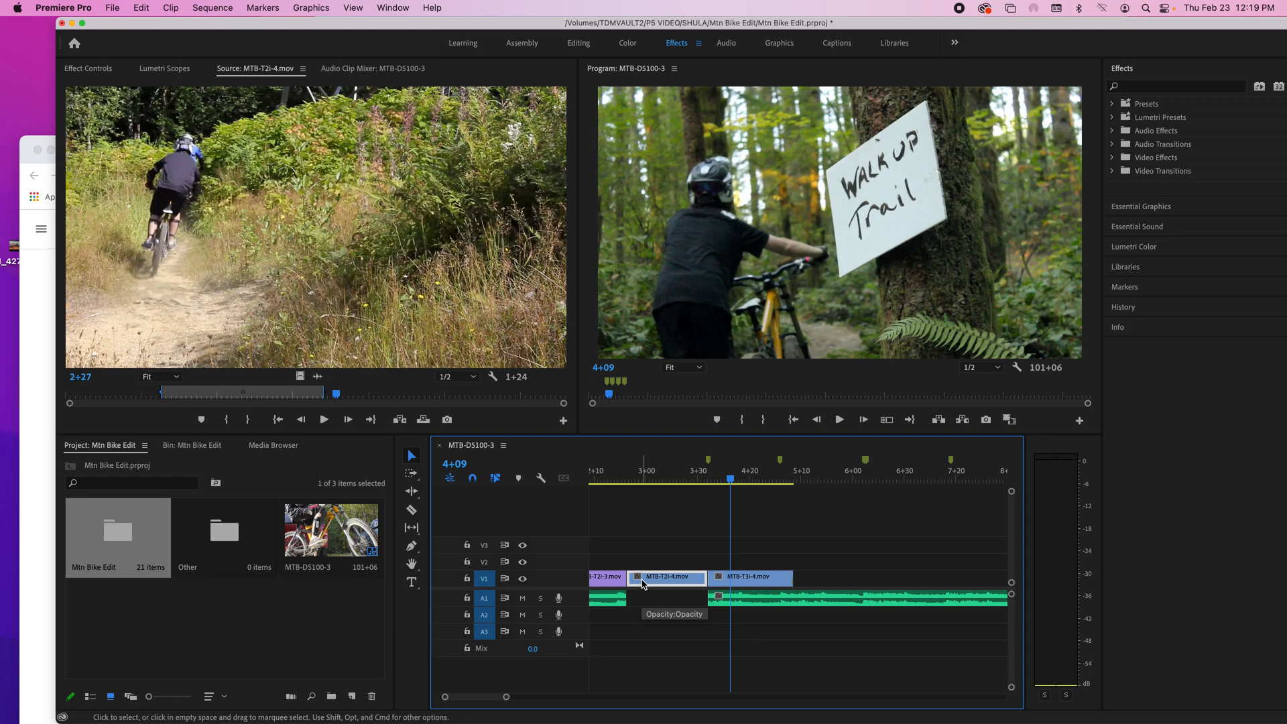
left_click(660, 600)
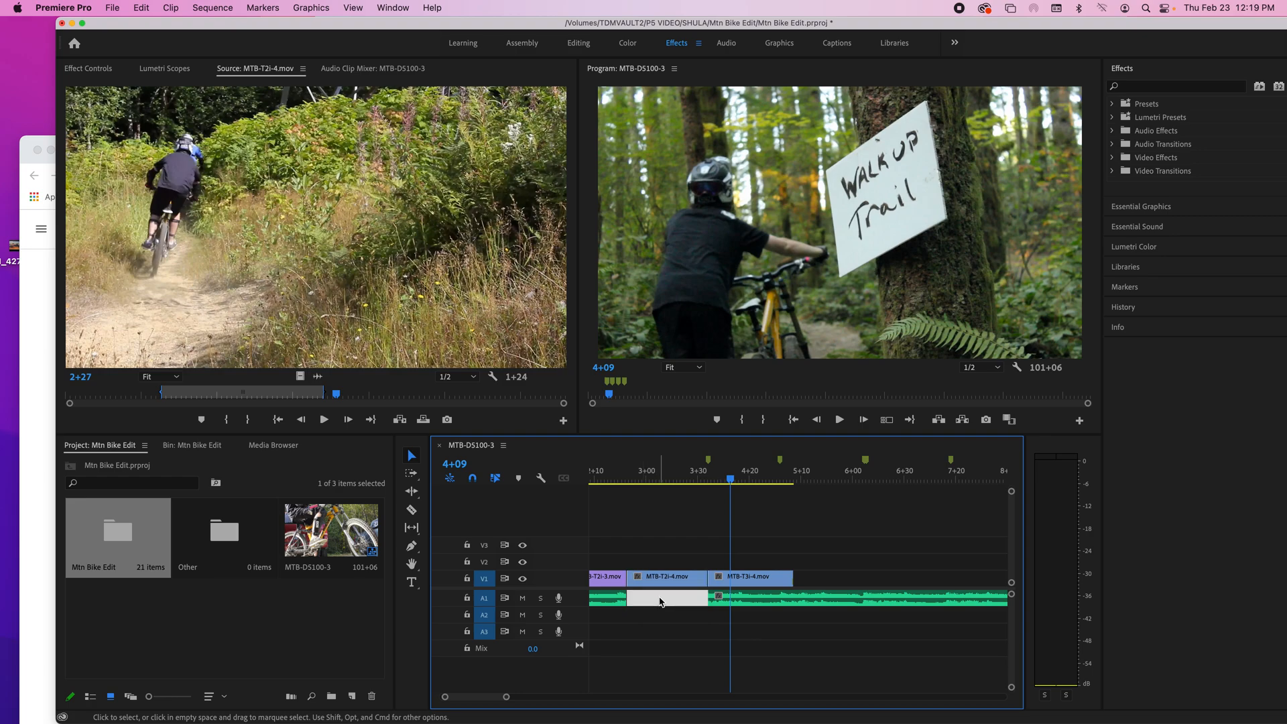
left_click(682, 632)
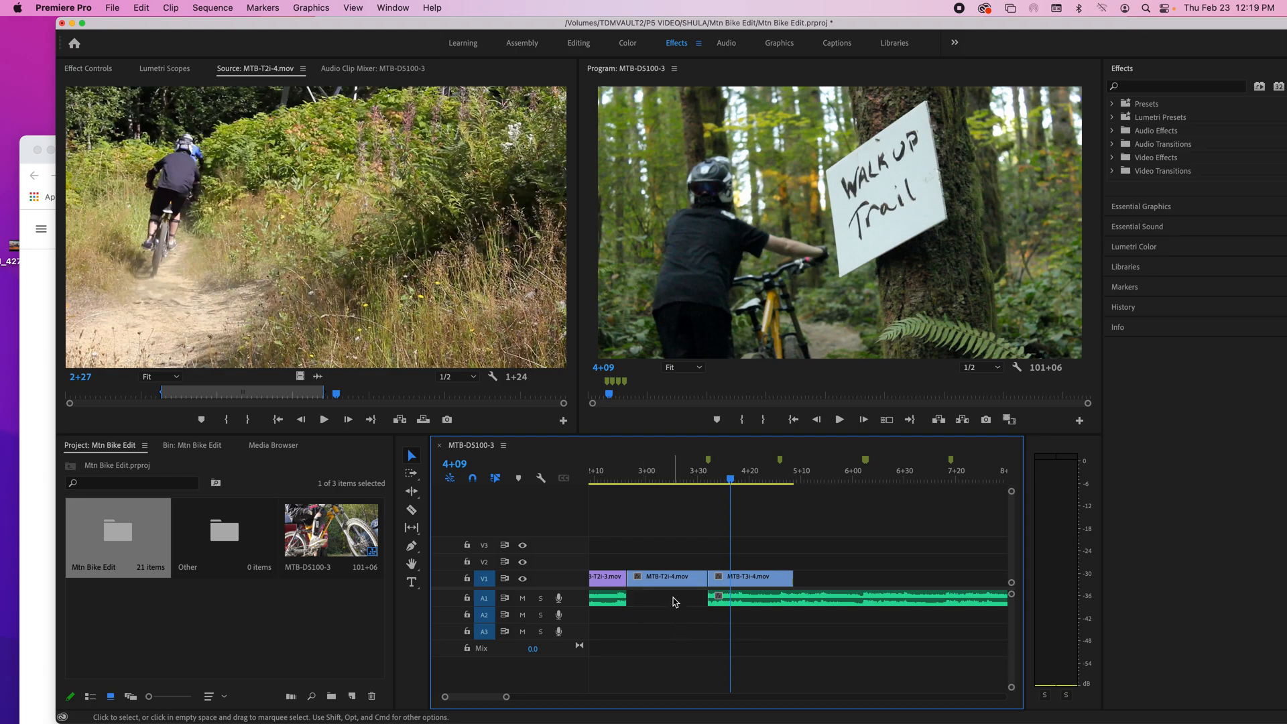
right_click(673, 601)
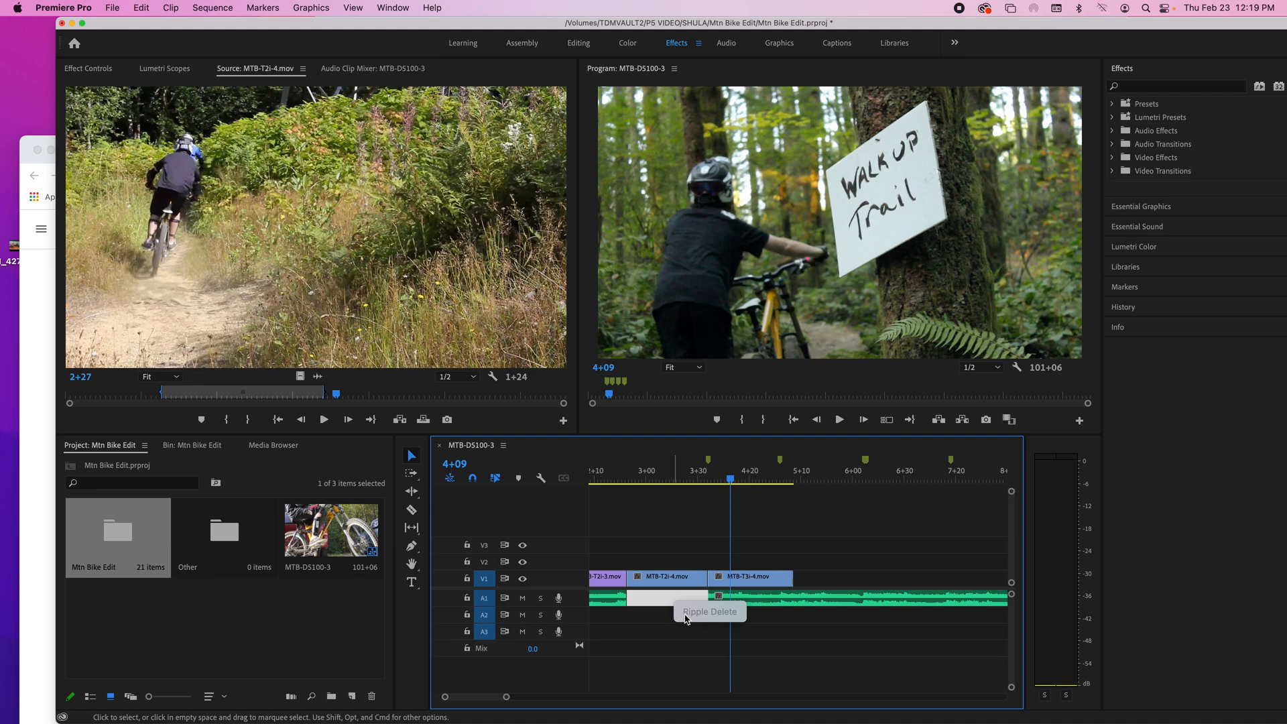
left_click(667, 648)
left_click_drag(747, 595, 662, 595)
Step: Play across the swapped clips and undo the clip swap and the music shift
left_click(619, 480)
key("space")
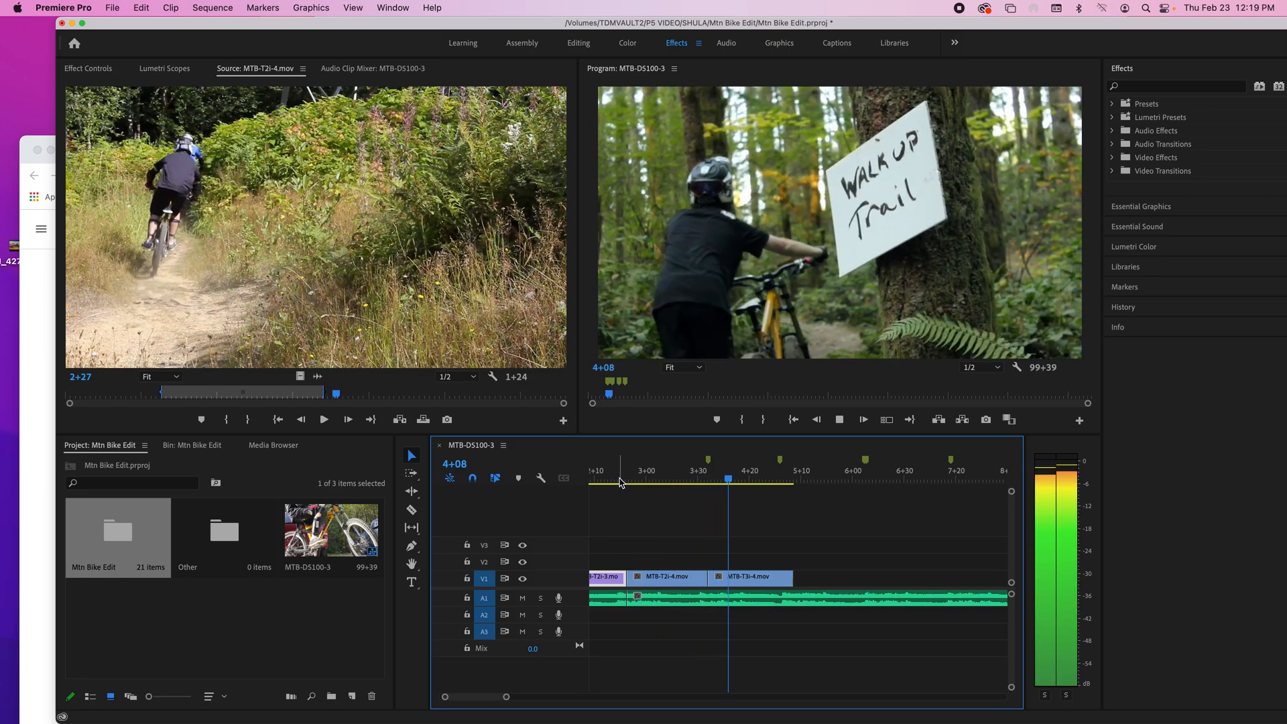
key("space")
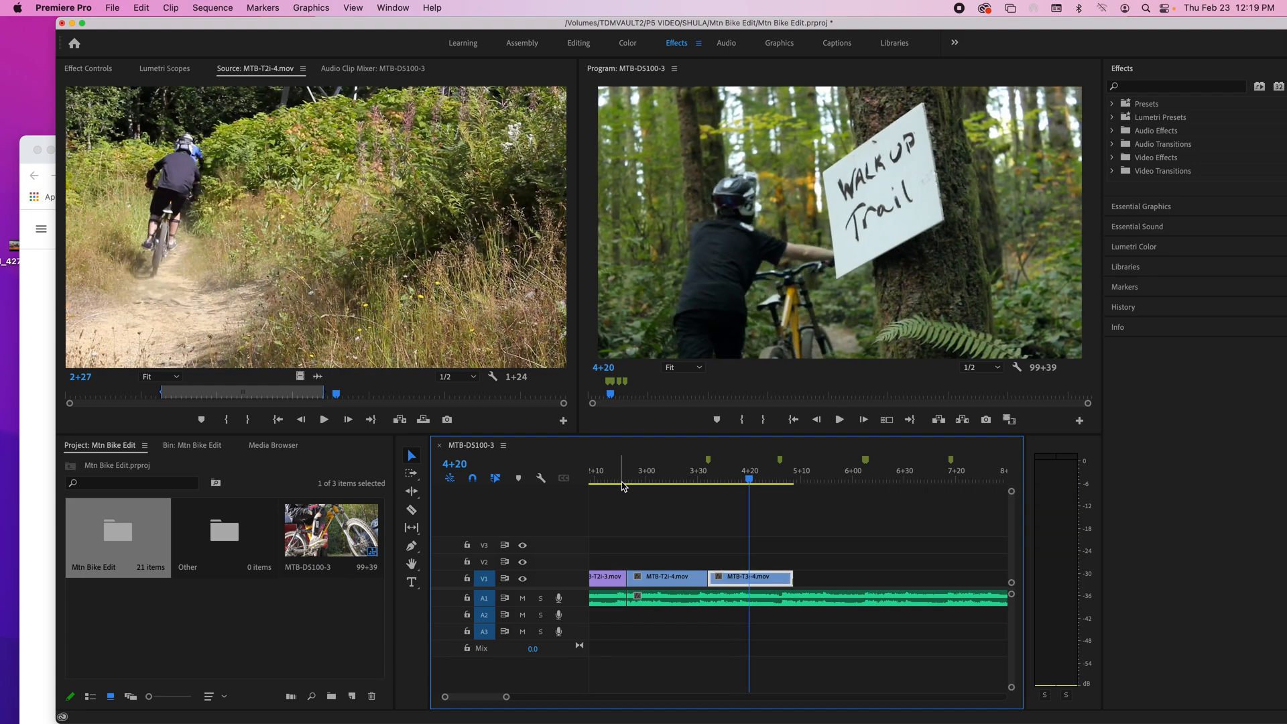
key("super+z")
key("super+z")
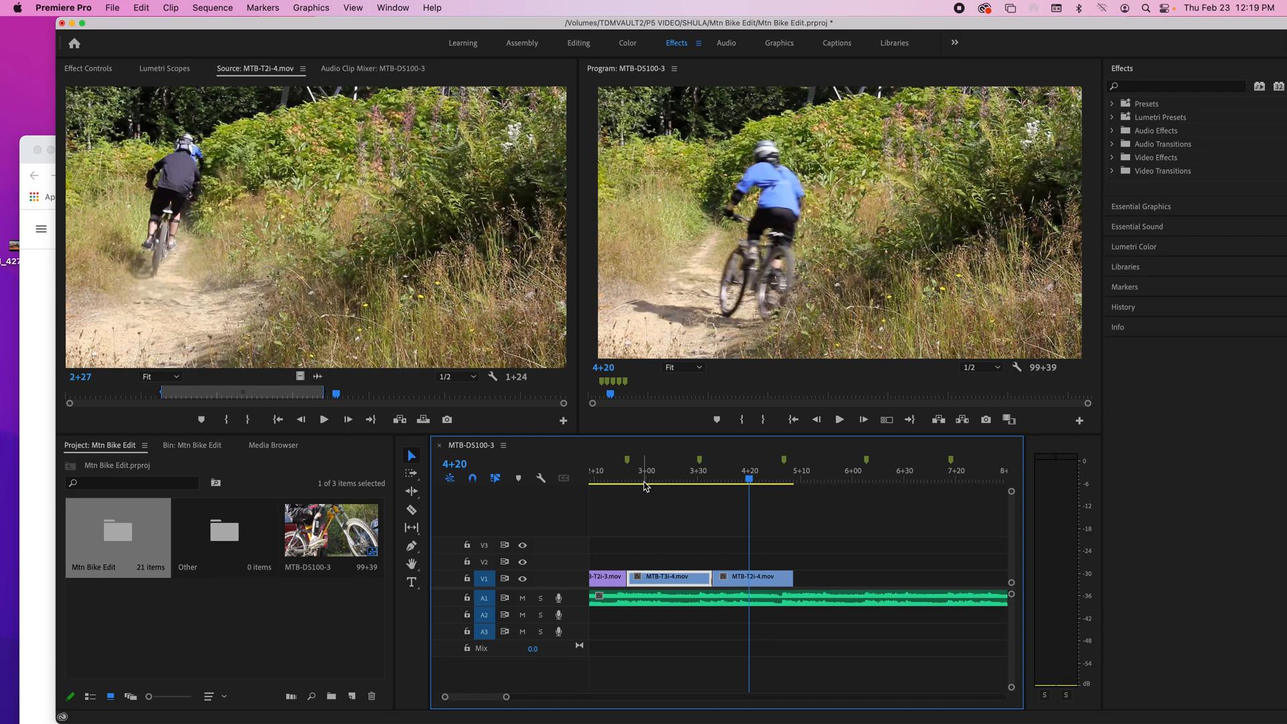
left_click(113, 9)
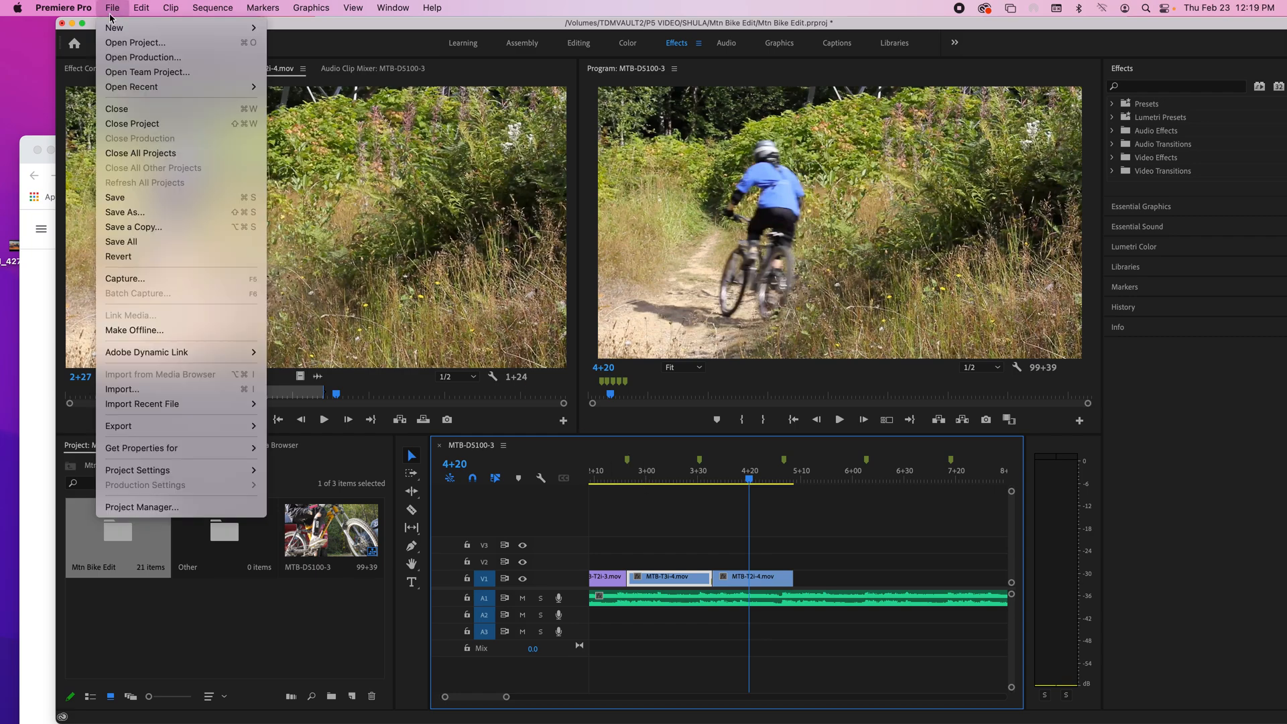
left_click(143, 211)
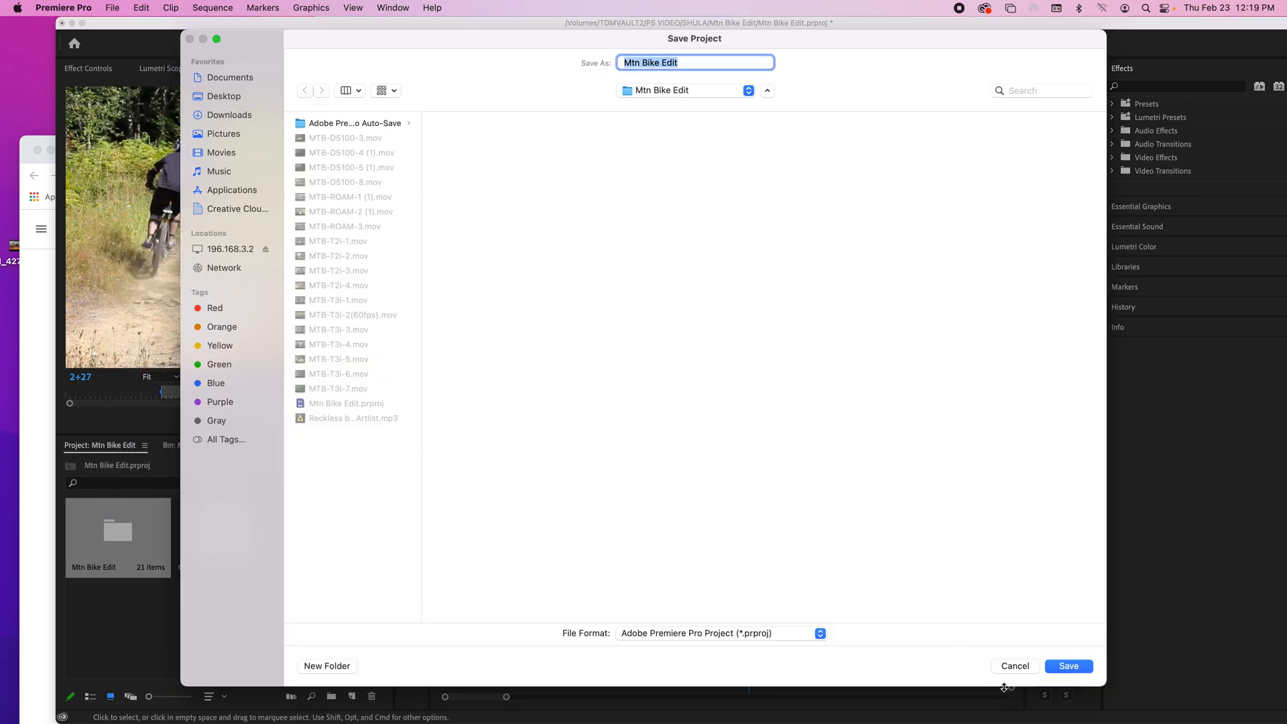
left_click(1013, 666)
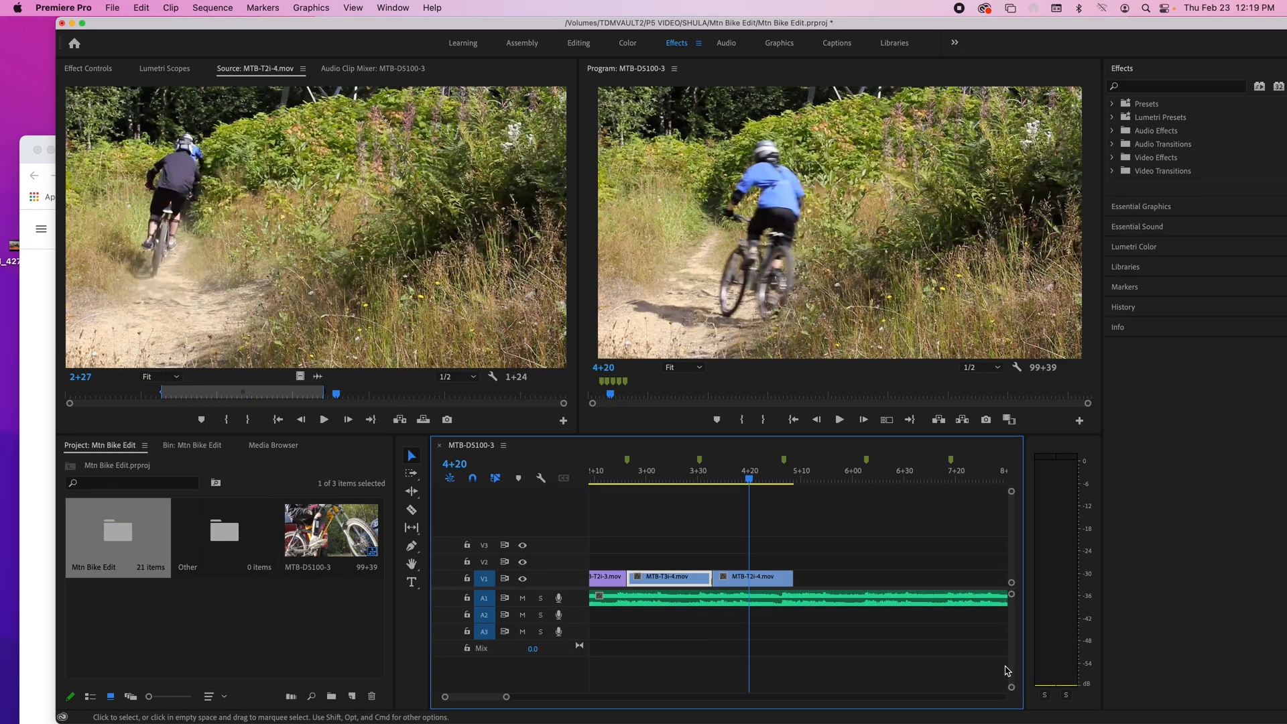
Step: Save the project under its existing name and play the sequence from 4+20 to 5+01
left_click(114, 12)
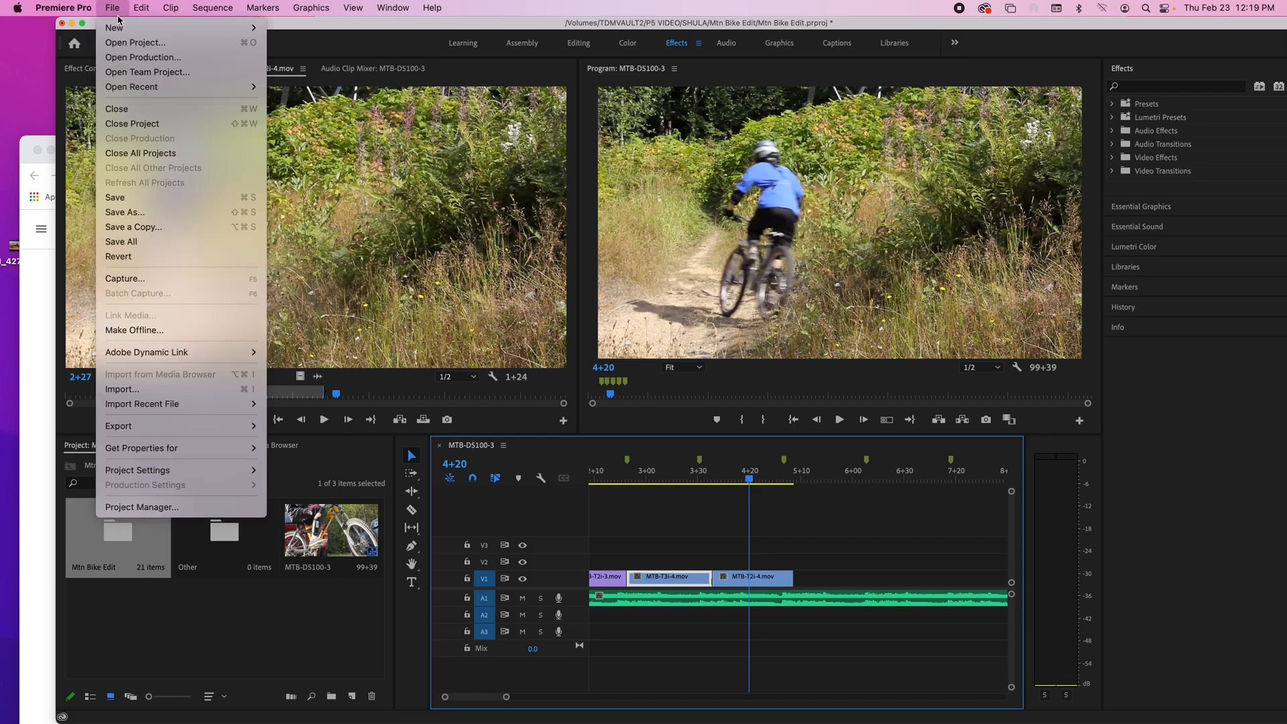
left_click(139, 204)
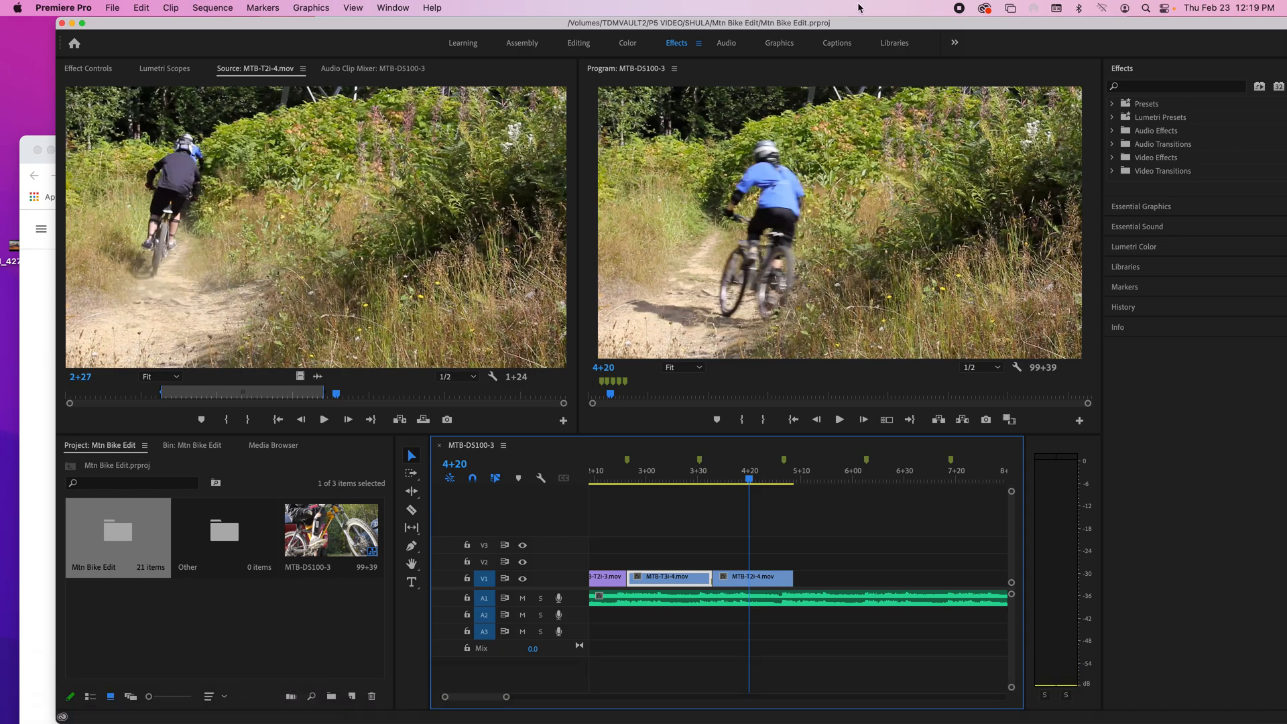
key("space")
key("space")
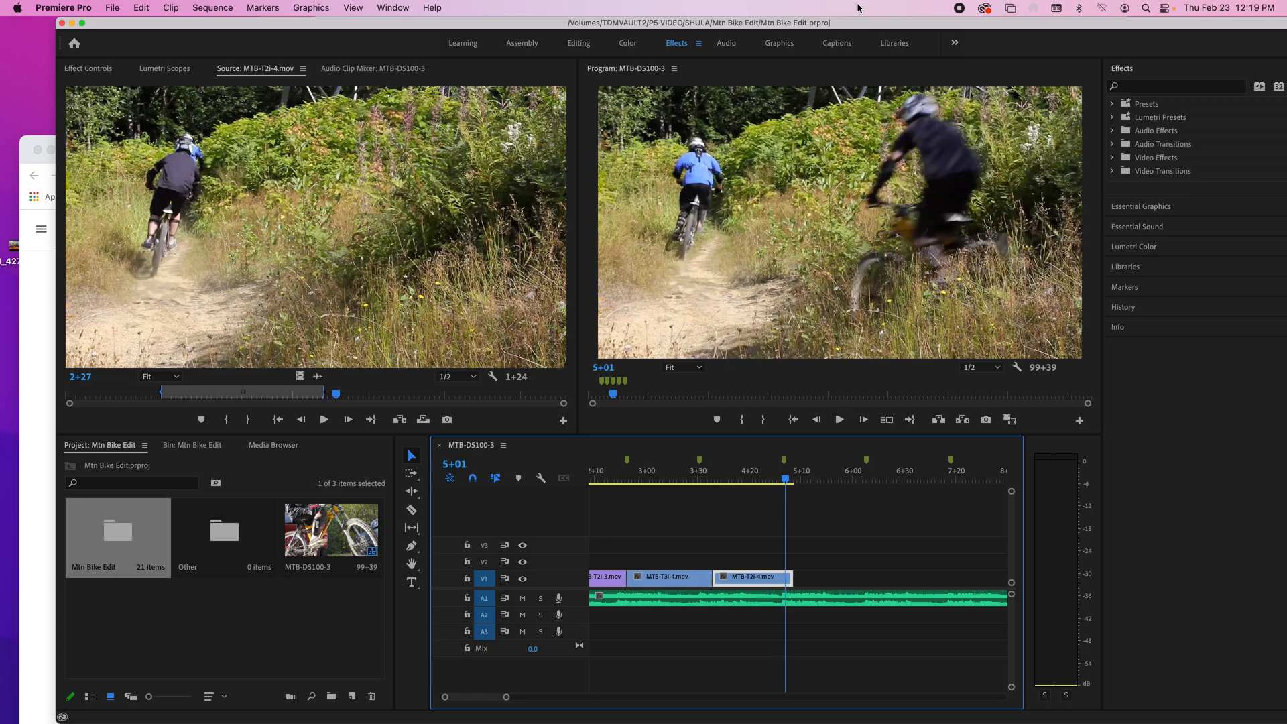